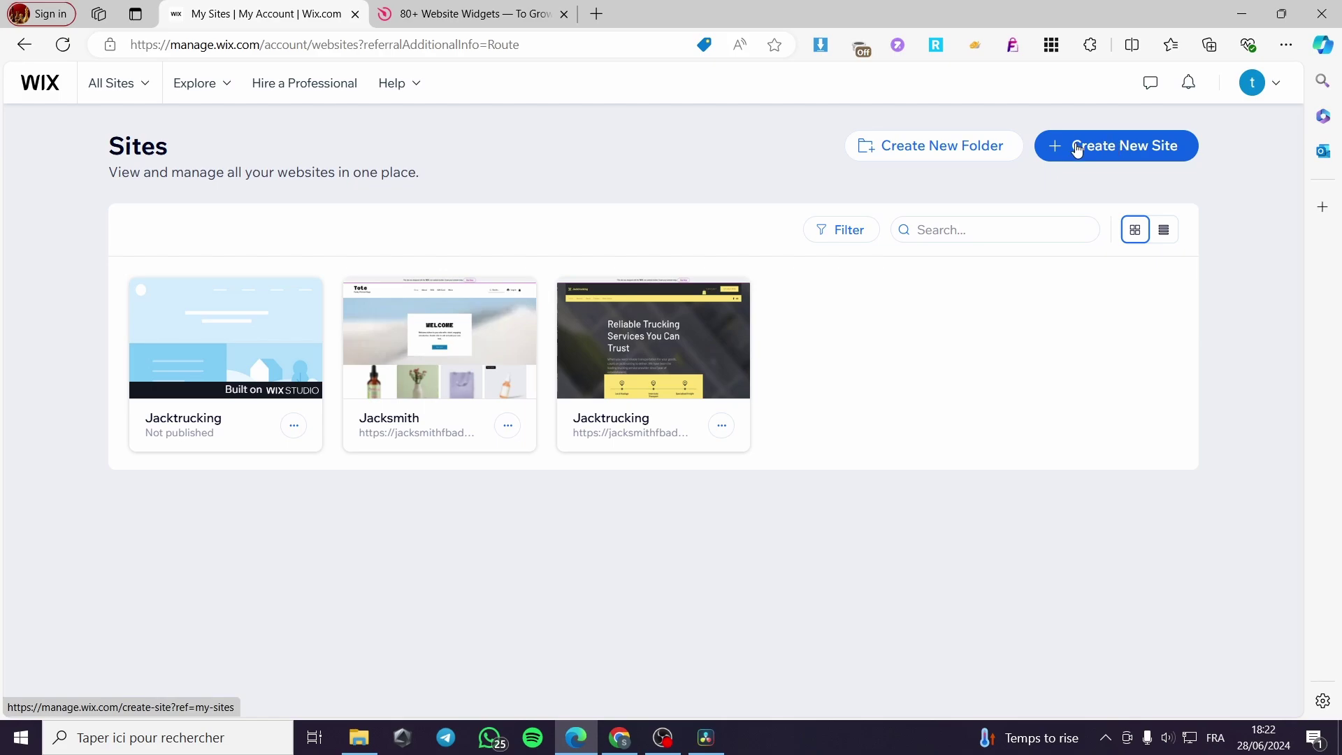
Open the Jacksmith site's dashboard, dismiss the payment method notice and open the site for editing
mouse_move(508, 426)
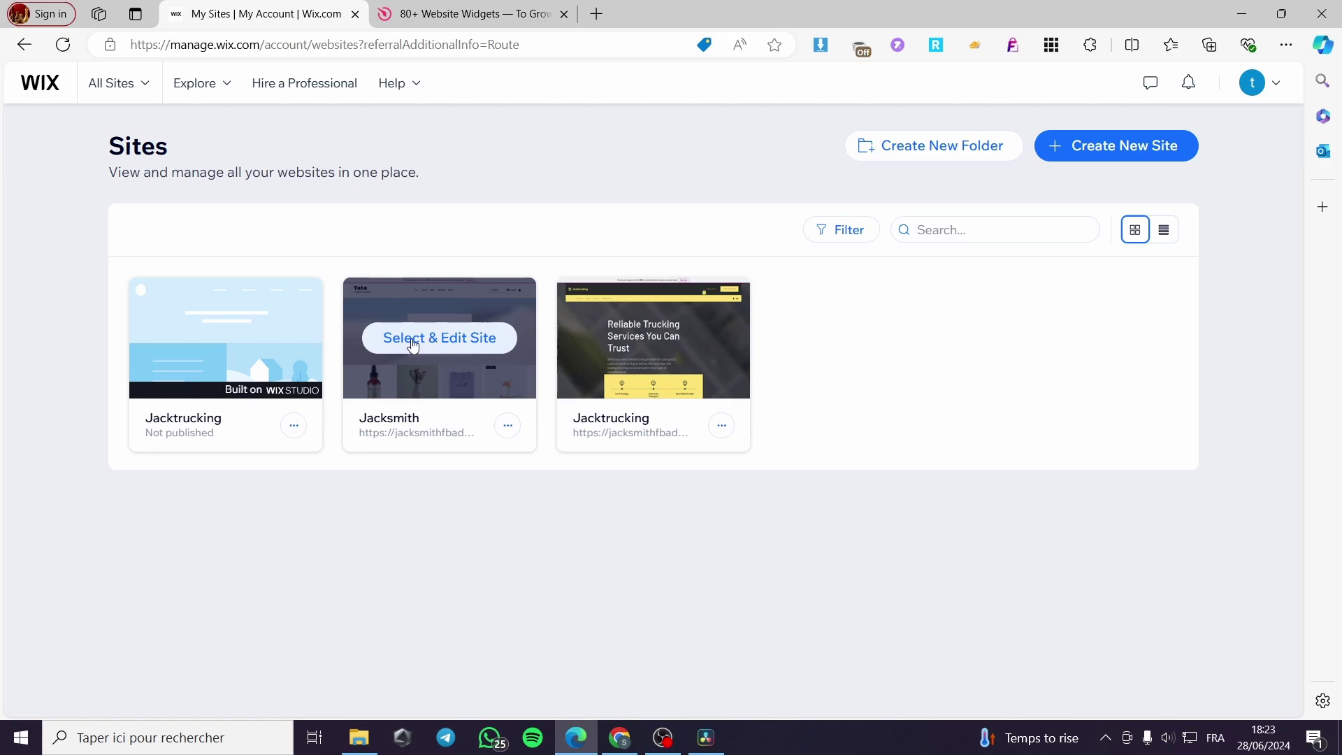
left_click(453, 341)
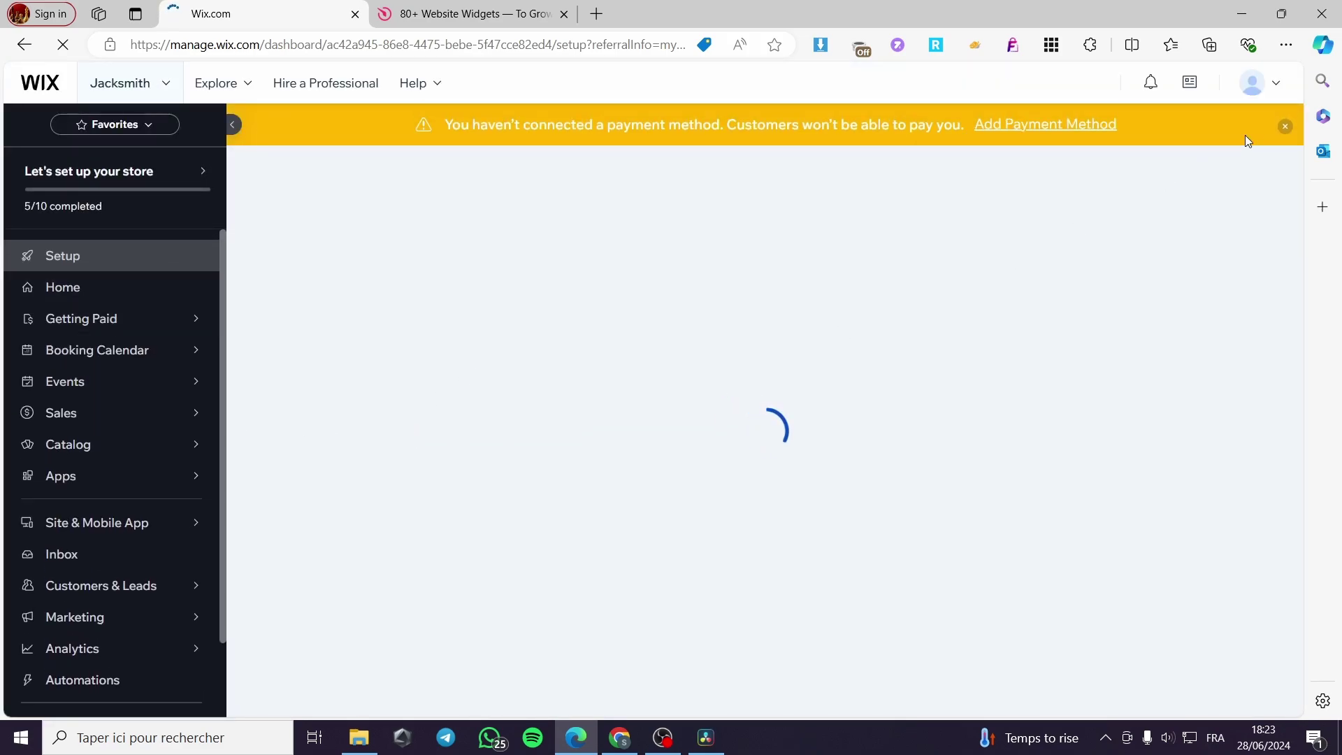
left_click(1286, 126)
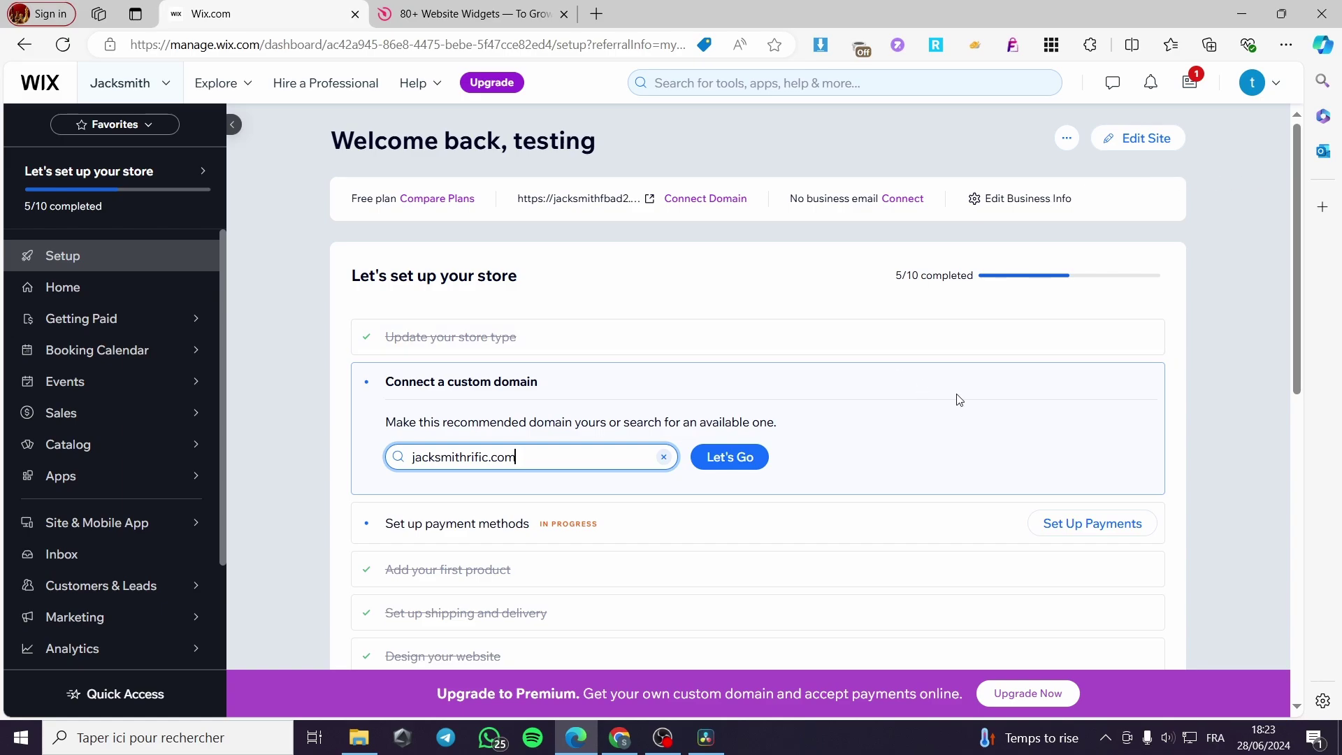
left_click(1147, 146)
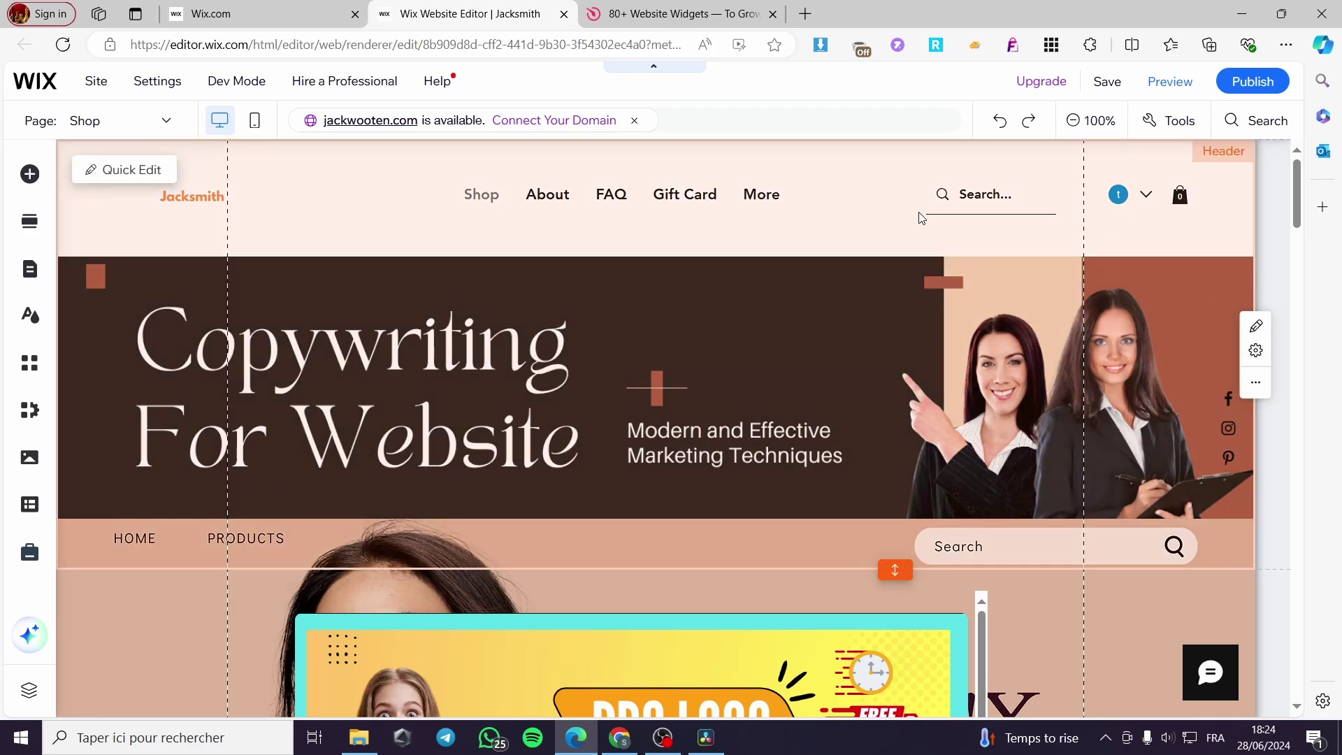
Search the editor for "review" and open the Testimonials Strips collection
scroll(712, 324, "down", 5)
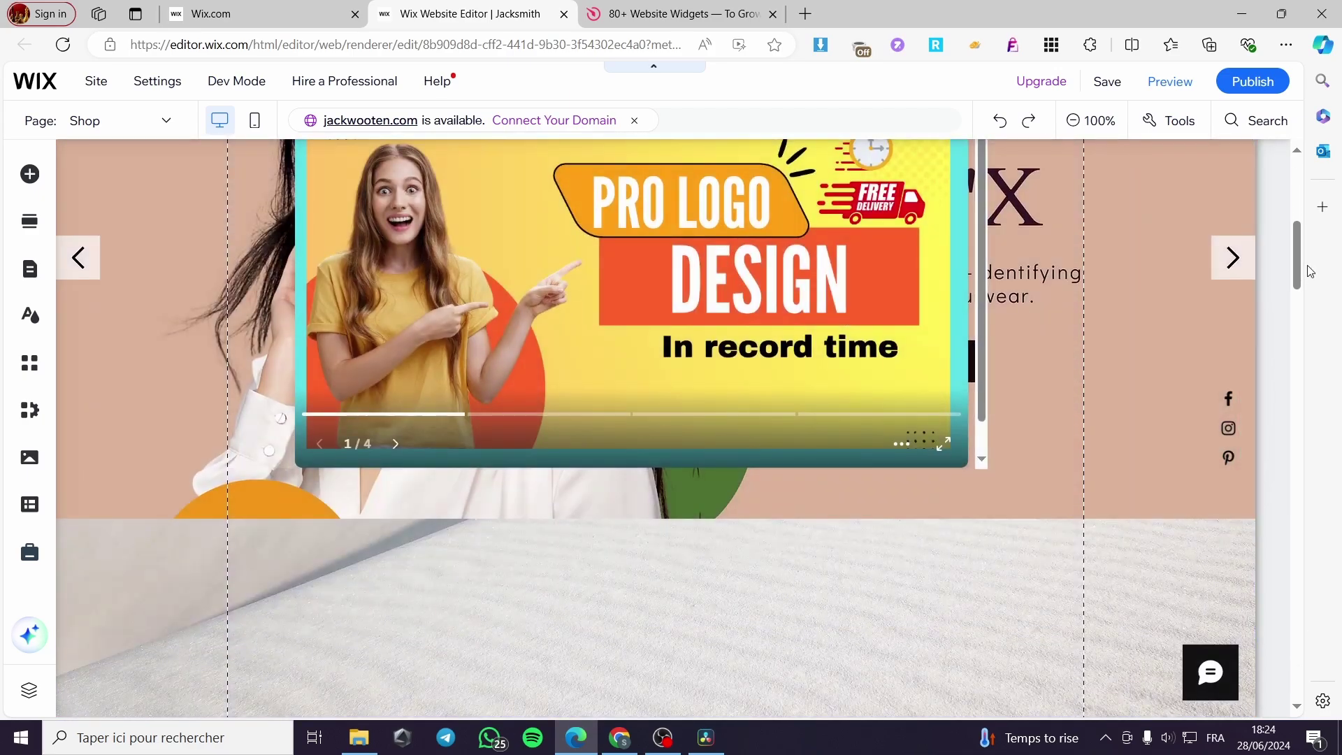
scroll(1306, 340, "down", 5)
left_click_drag(1306, 341, 1298, 164)
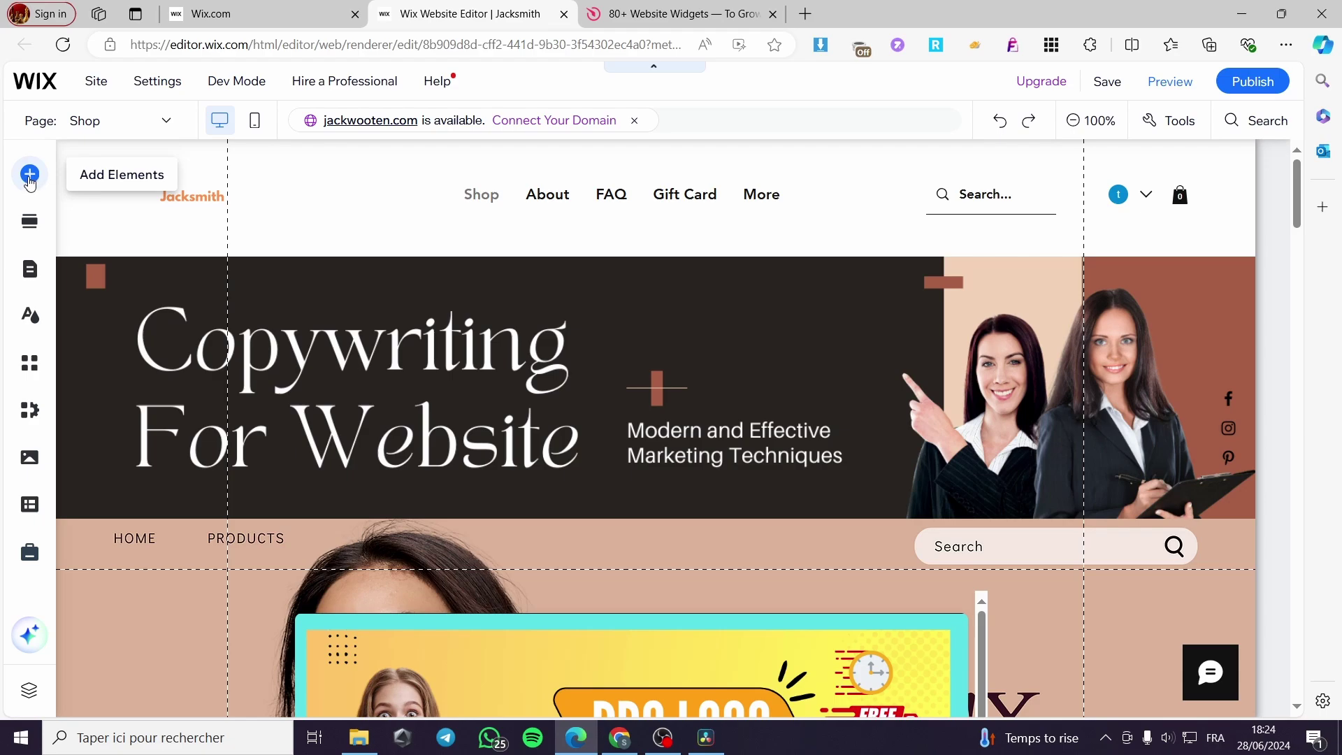
left_click(29, 180)
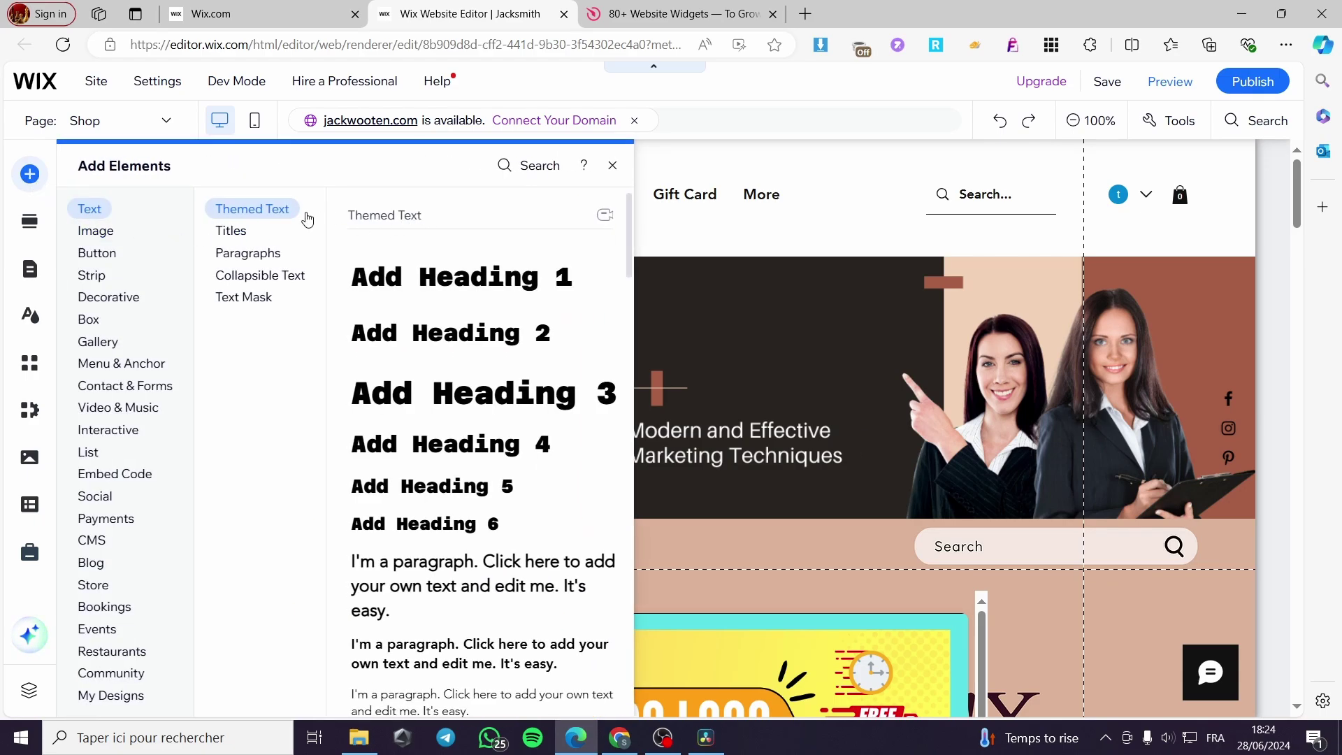
left_click(534, 172)
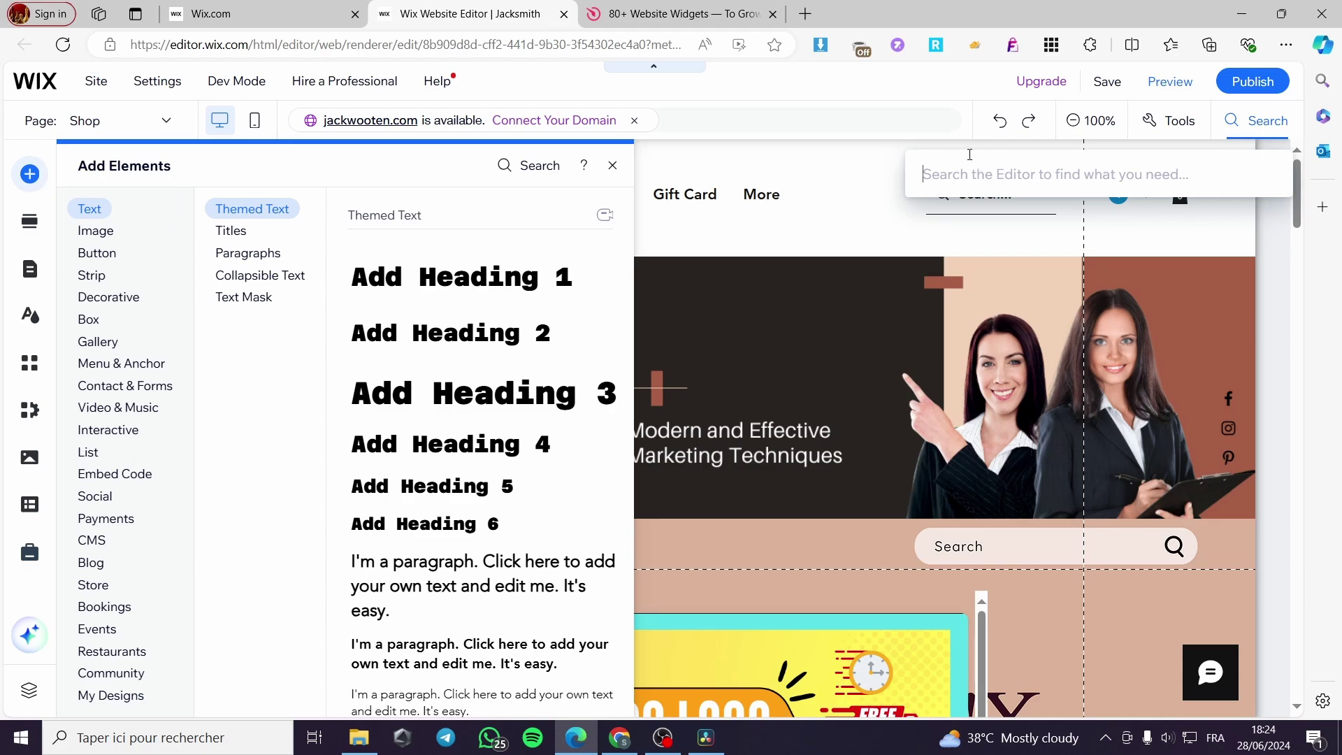
type("review")
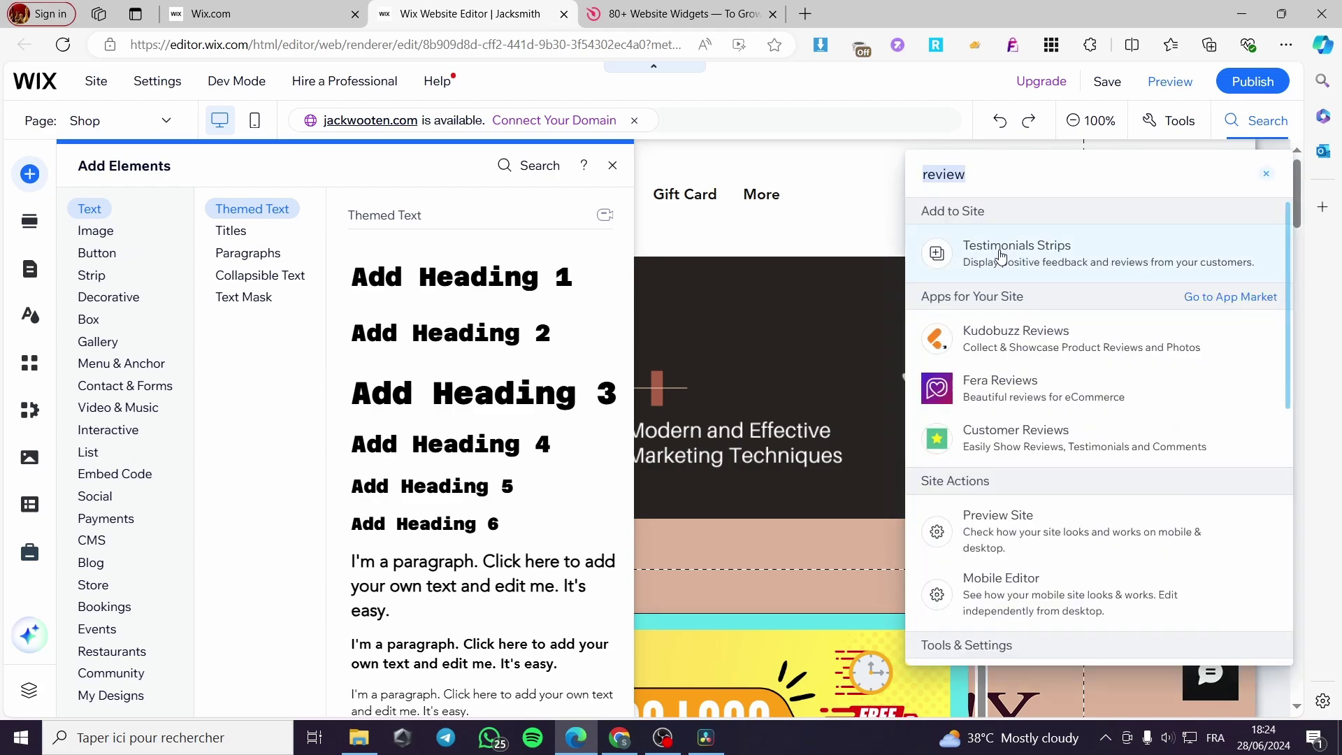
left_click(1050, 260)
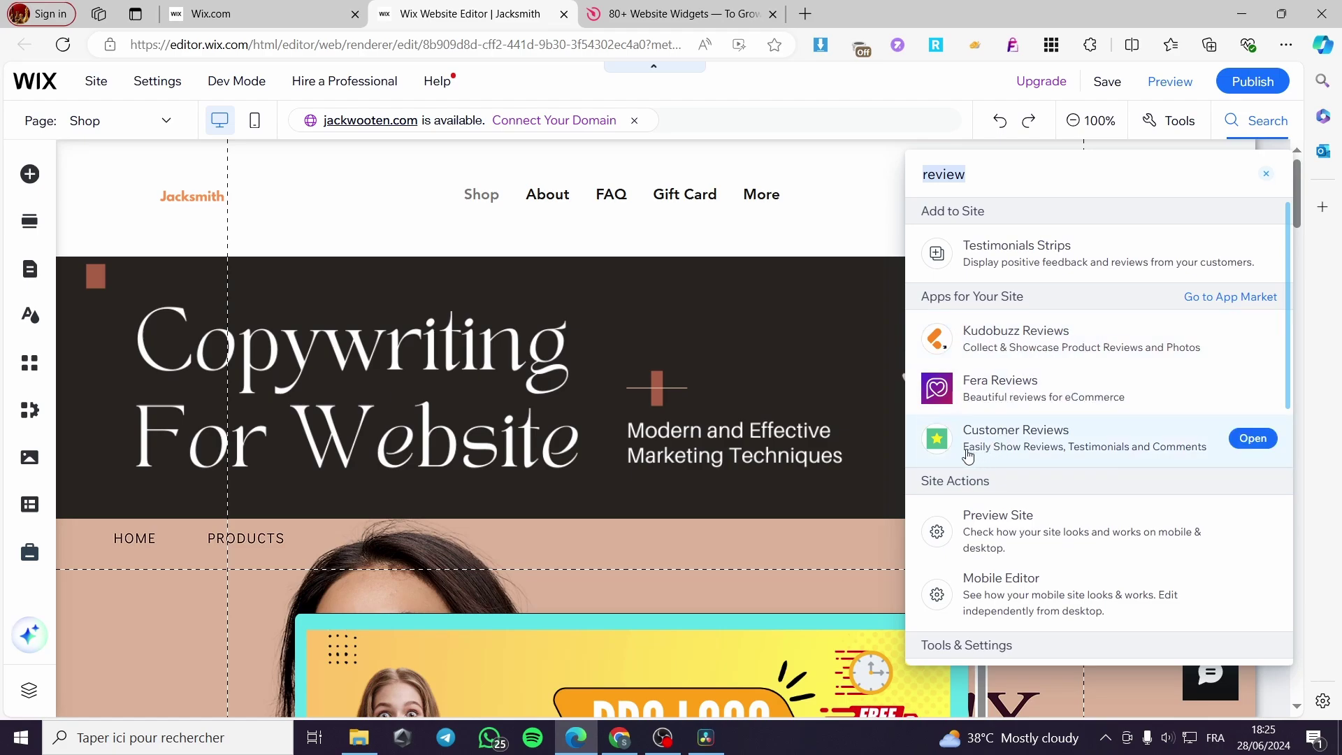
left_click(1035, 258)
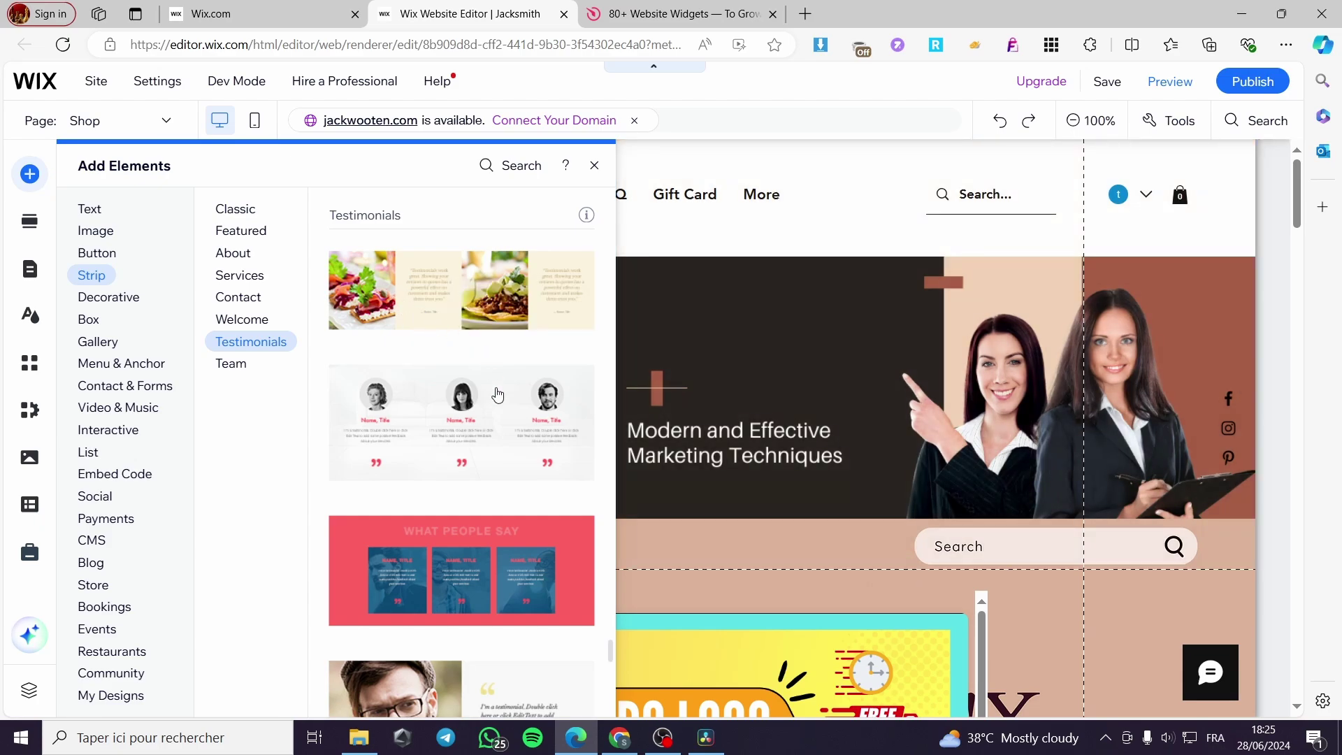
Add the red "What People Say" testimonials strip with three blue cards to the Shop page
scroll(496, 395, "down", 1)
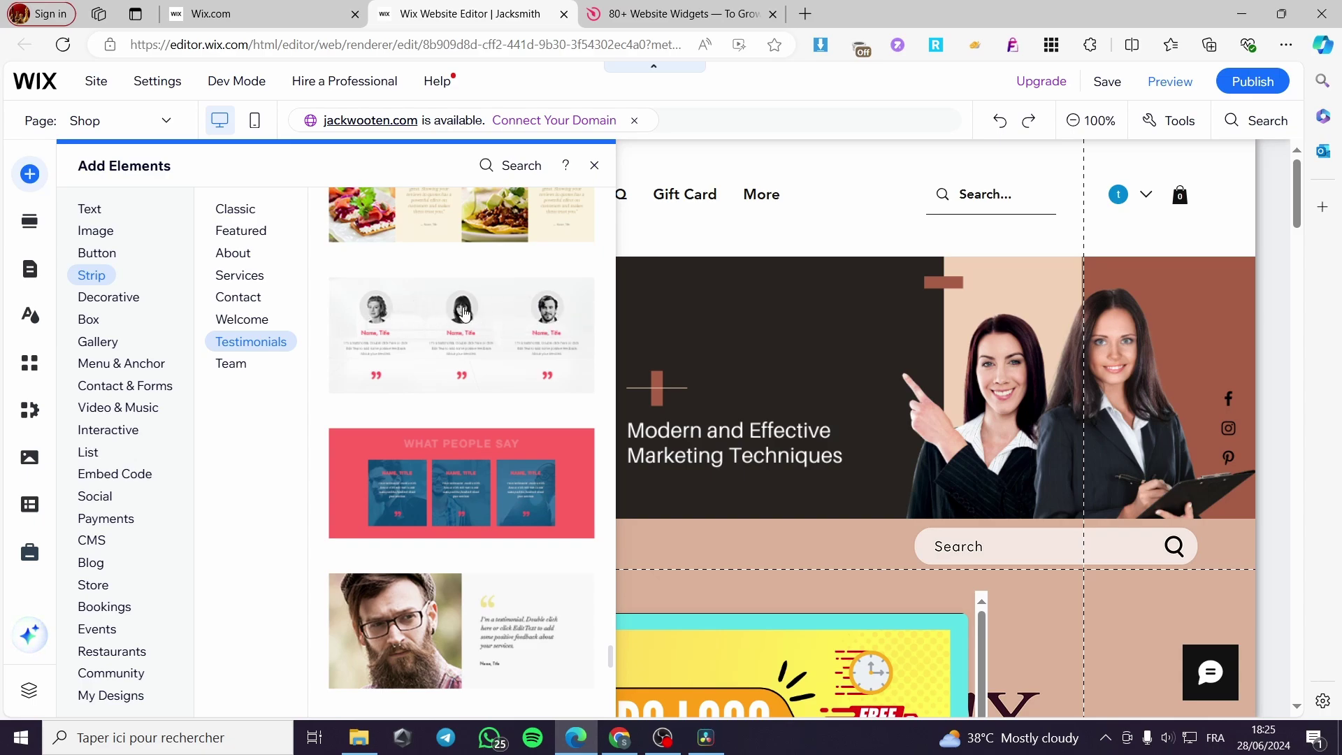
scroll(465, 313, "down", 2)
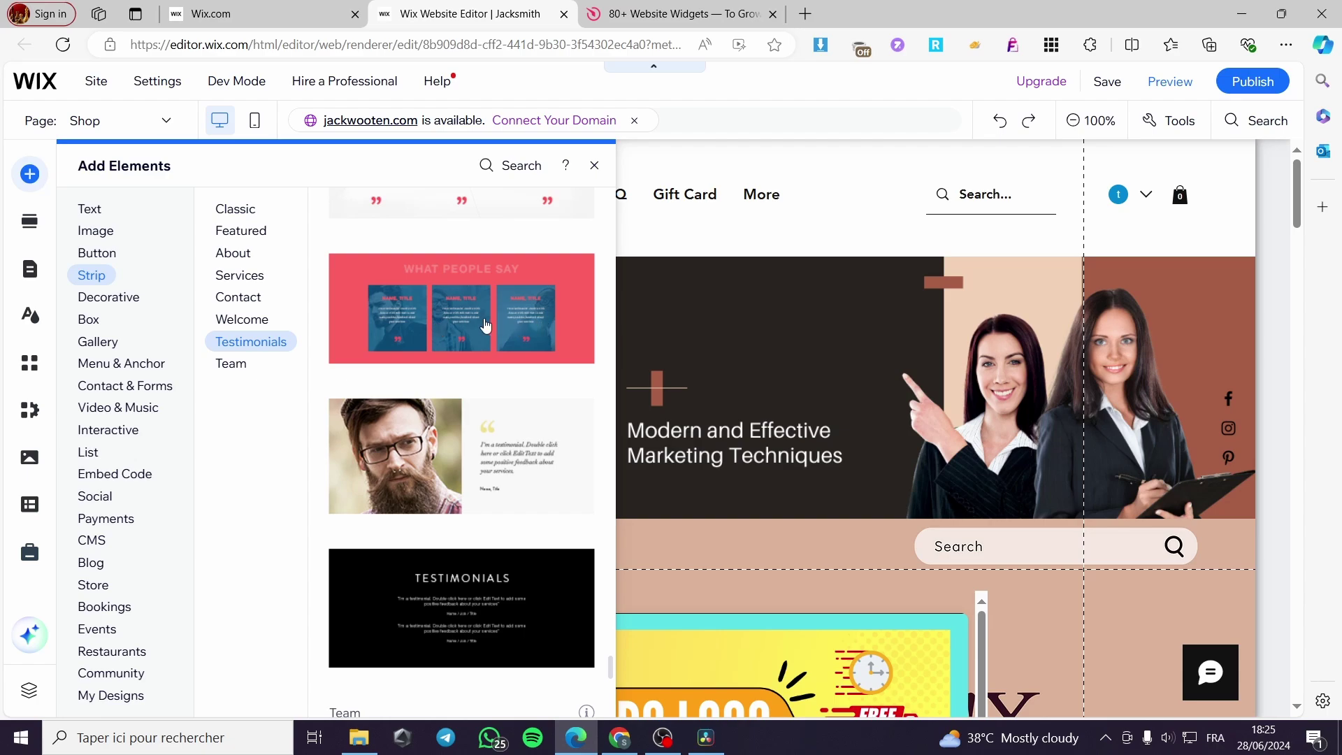
scroll(462, 328, "down", 2)
scroll(493, 420, "down", 1)
scroll(493, 419, "down", 4)
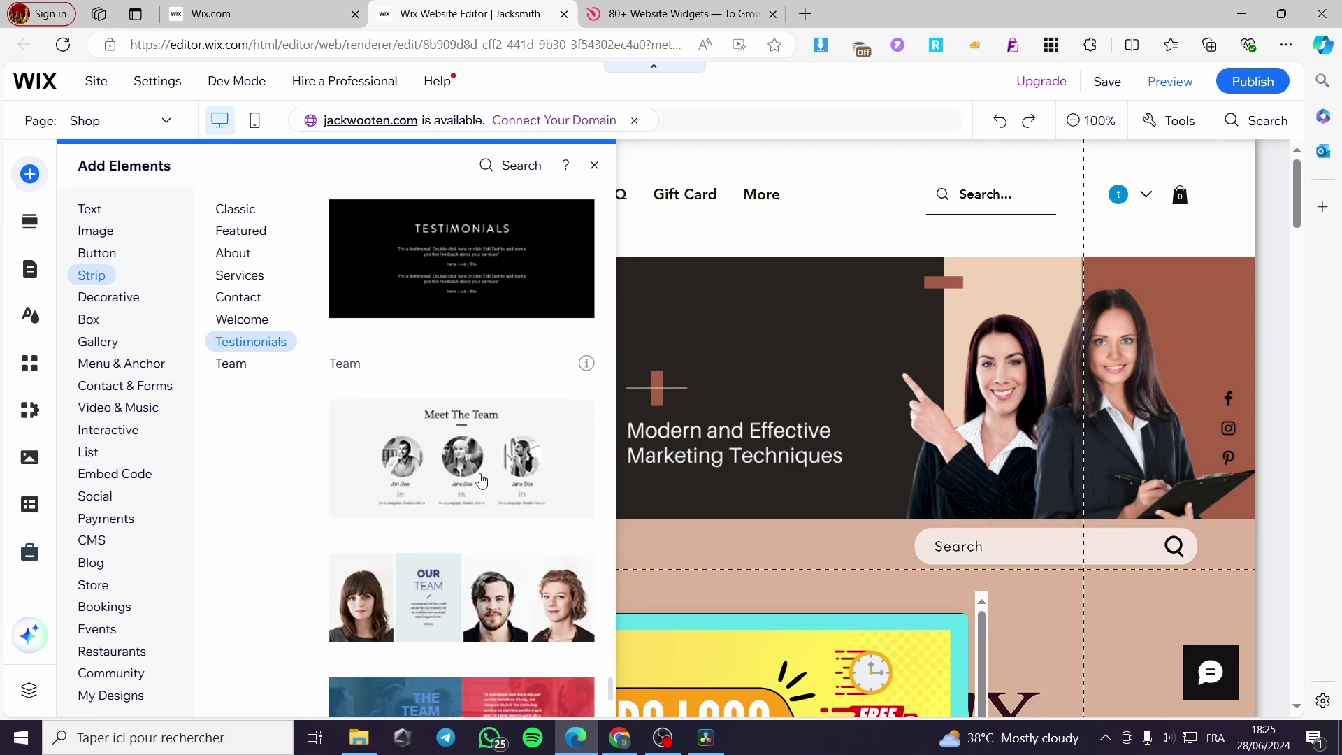
scroll(491, 447, "up", 3)
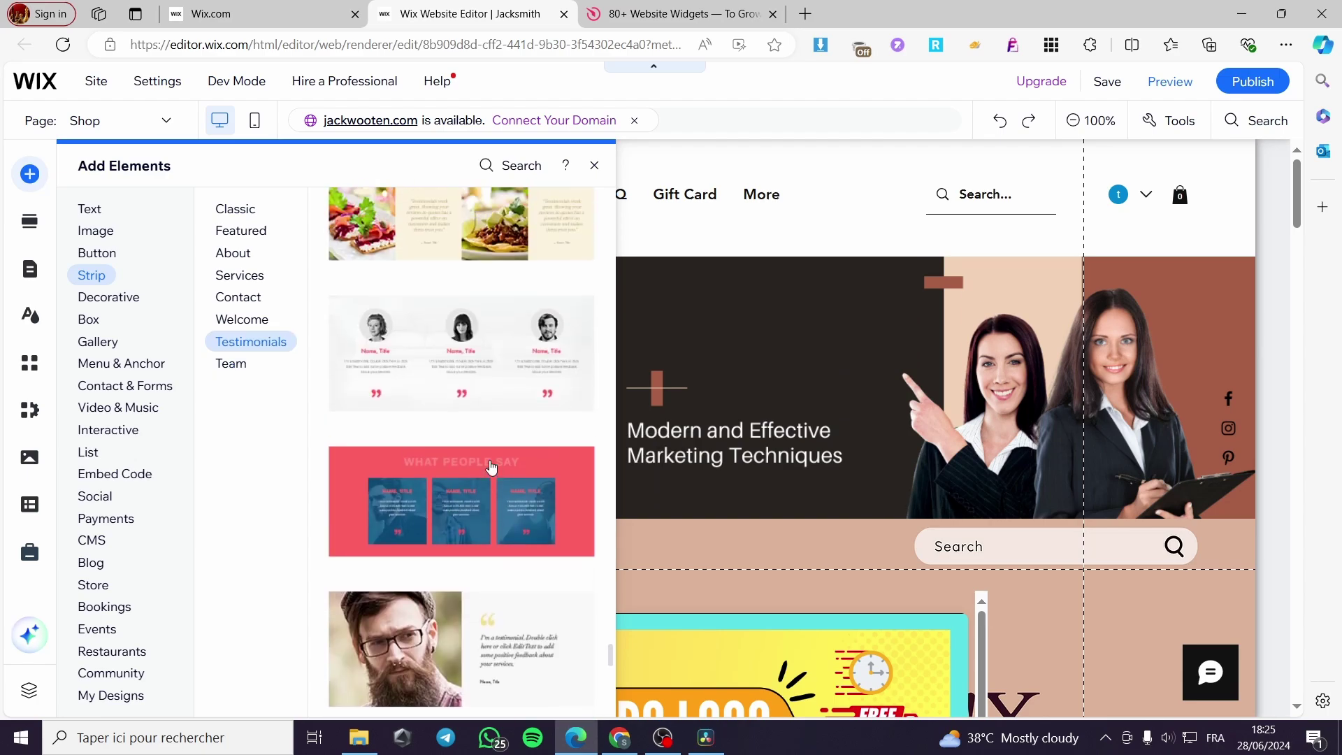
scroll(479, 503, "down", 1)
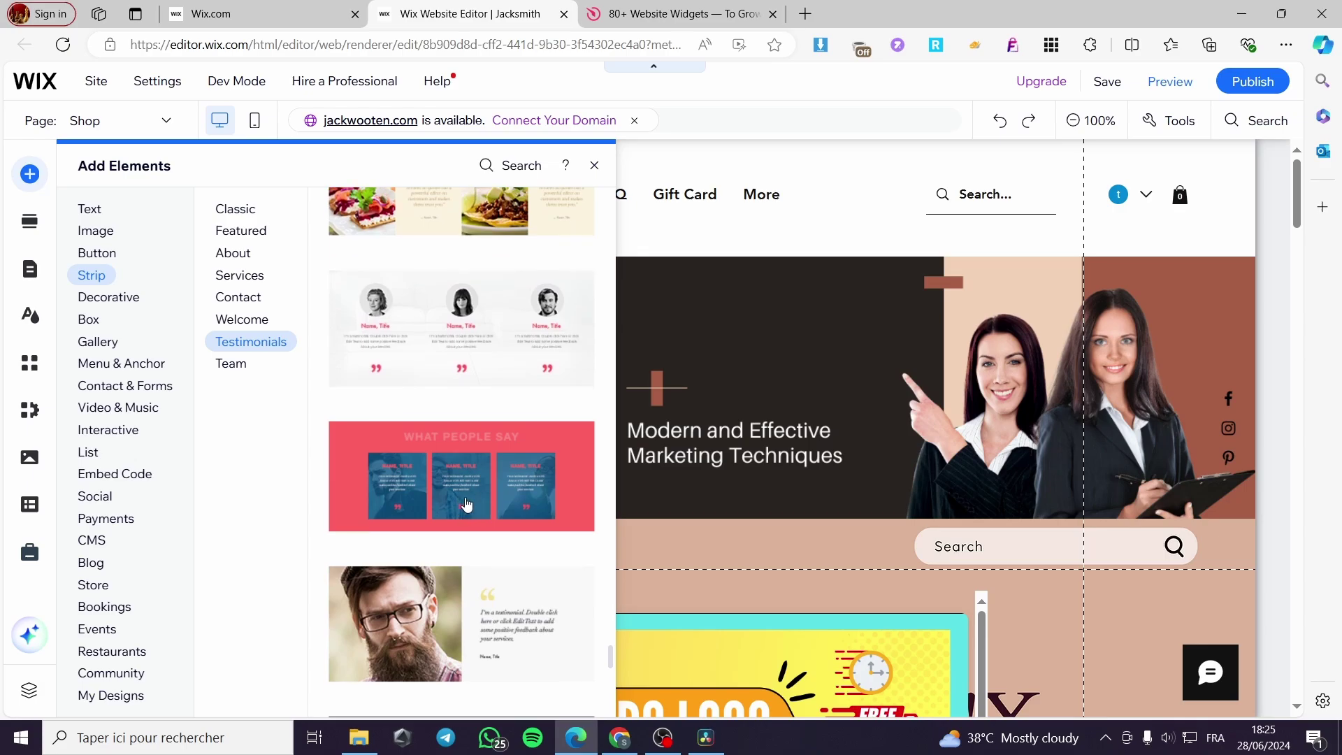
left_click(483, 519)
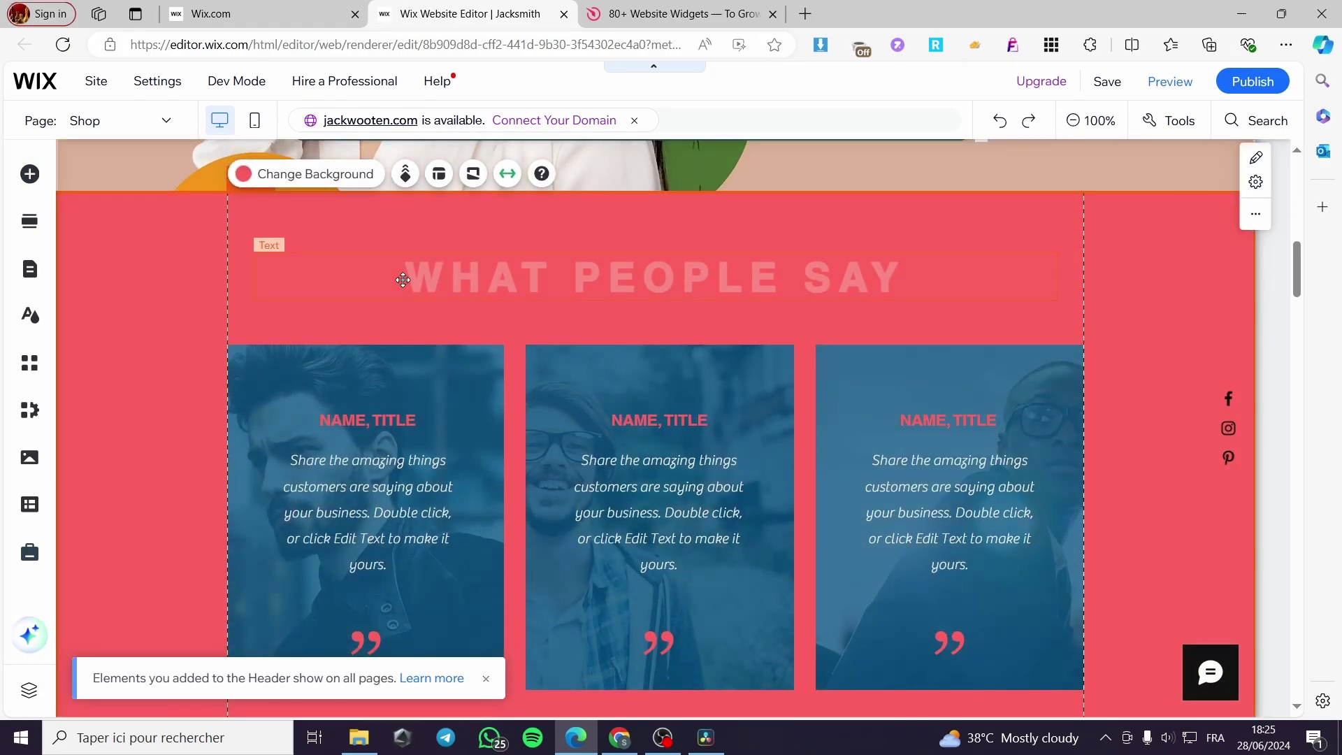
Examine the text settings and available effects for the "WHAT PEOPLE SAY" heading
scroll(403, 280, "up", 6)
scroll(350, 329, "down", 7)
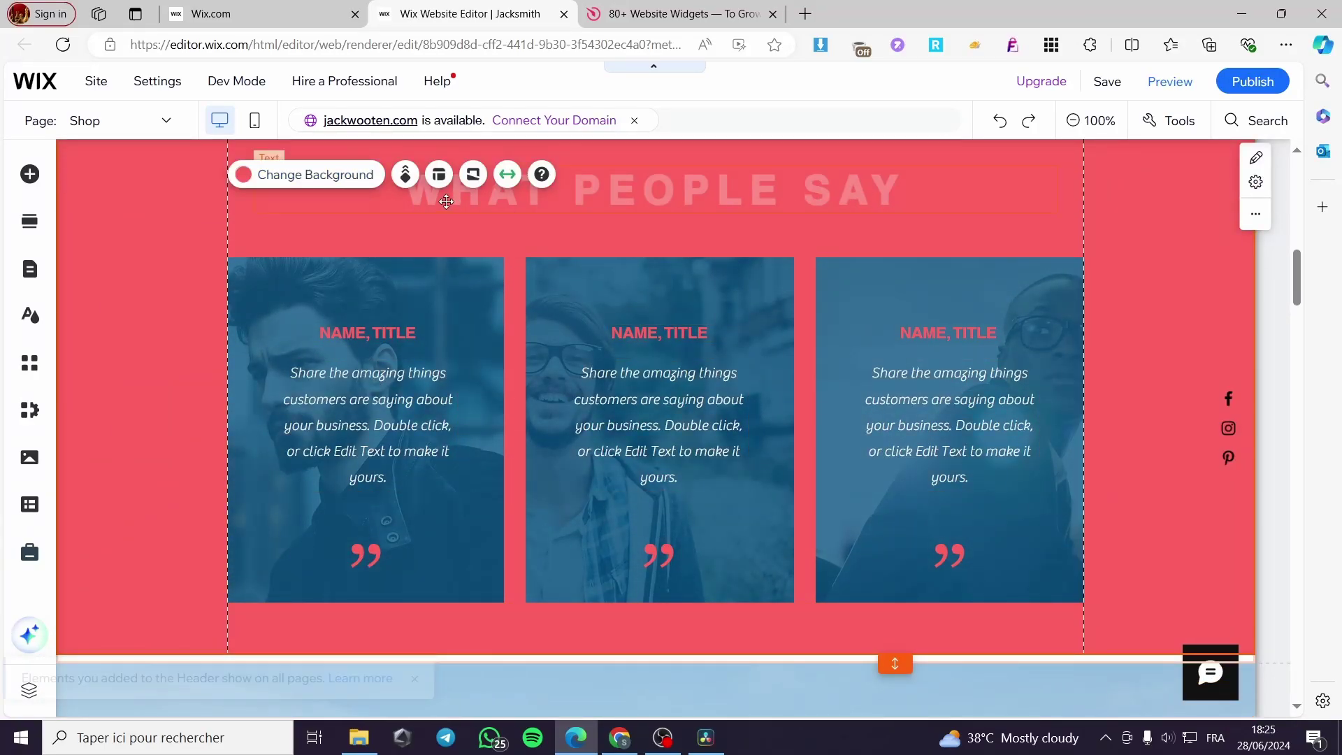
left_click(690, 198)
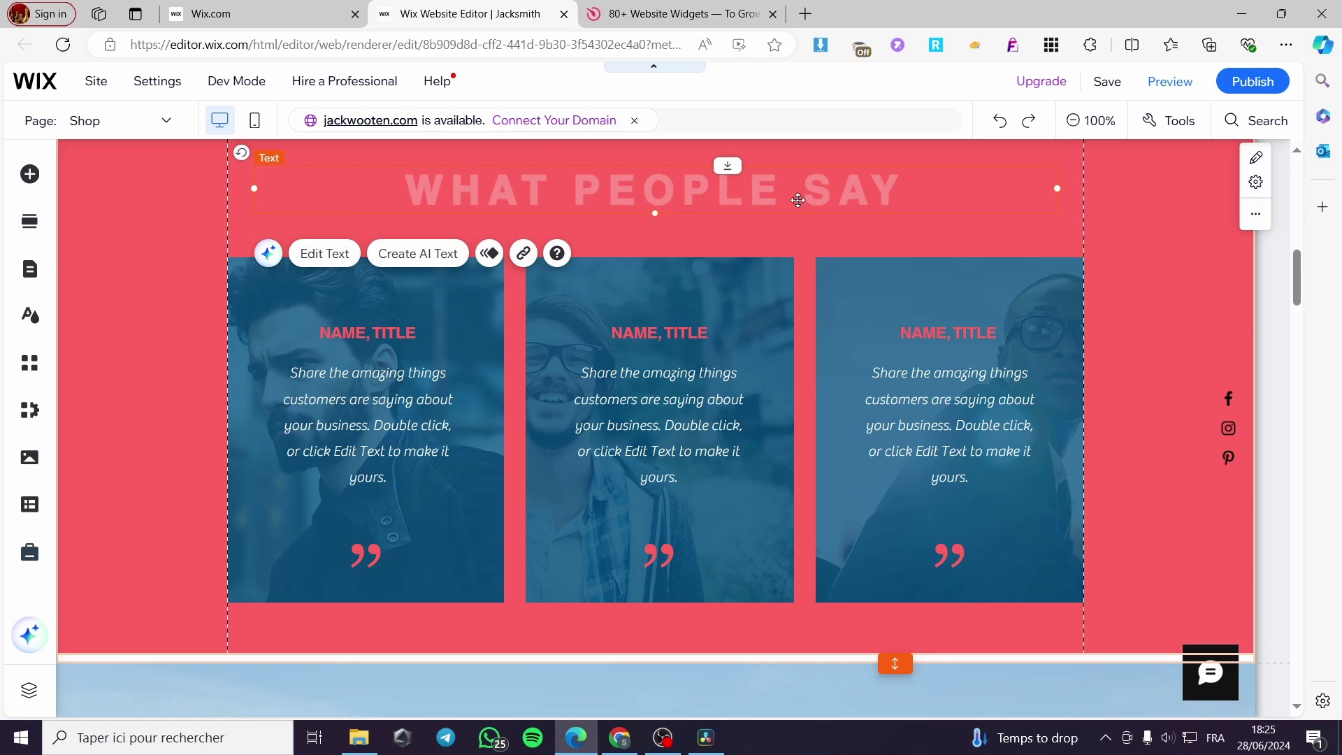
double_click(879, 199)
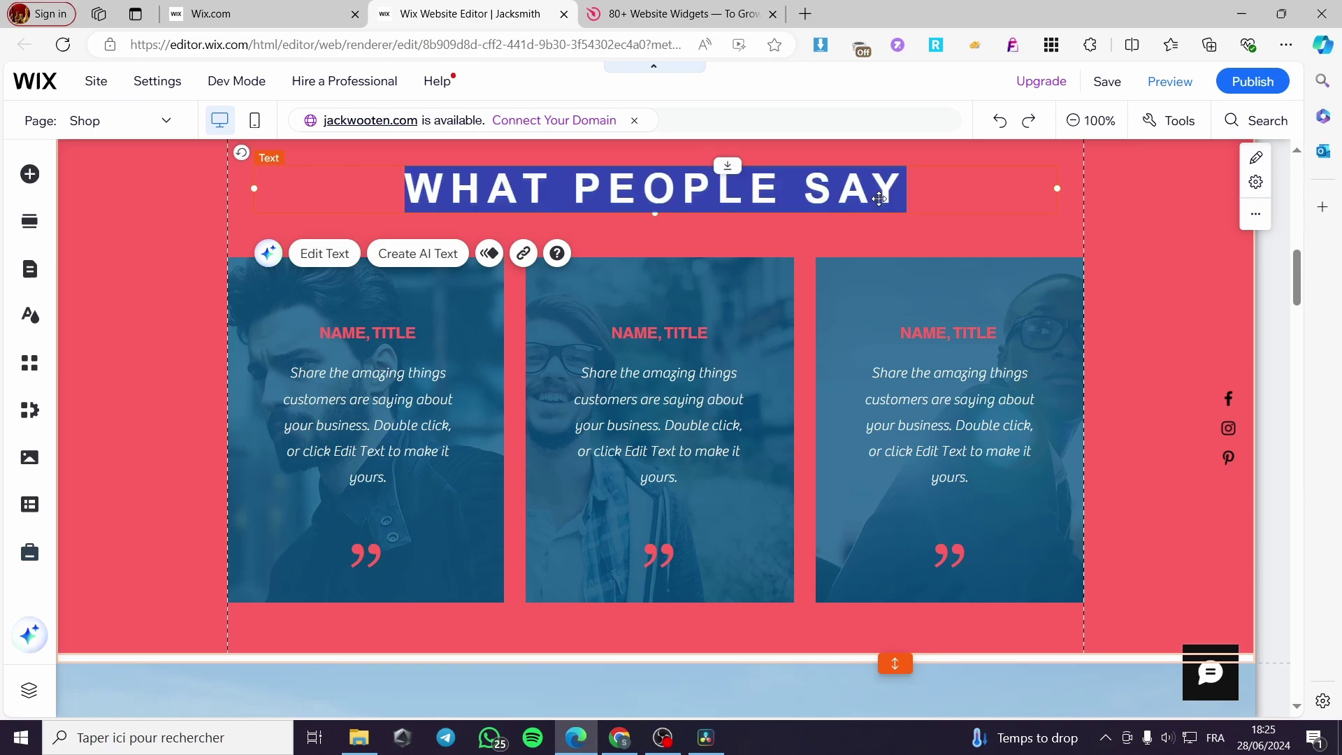
left_click(356, 256)
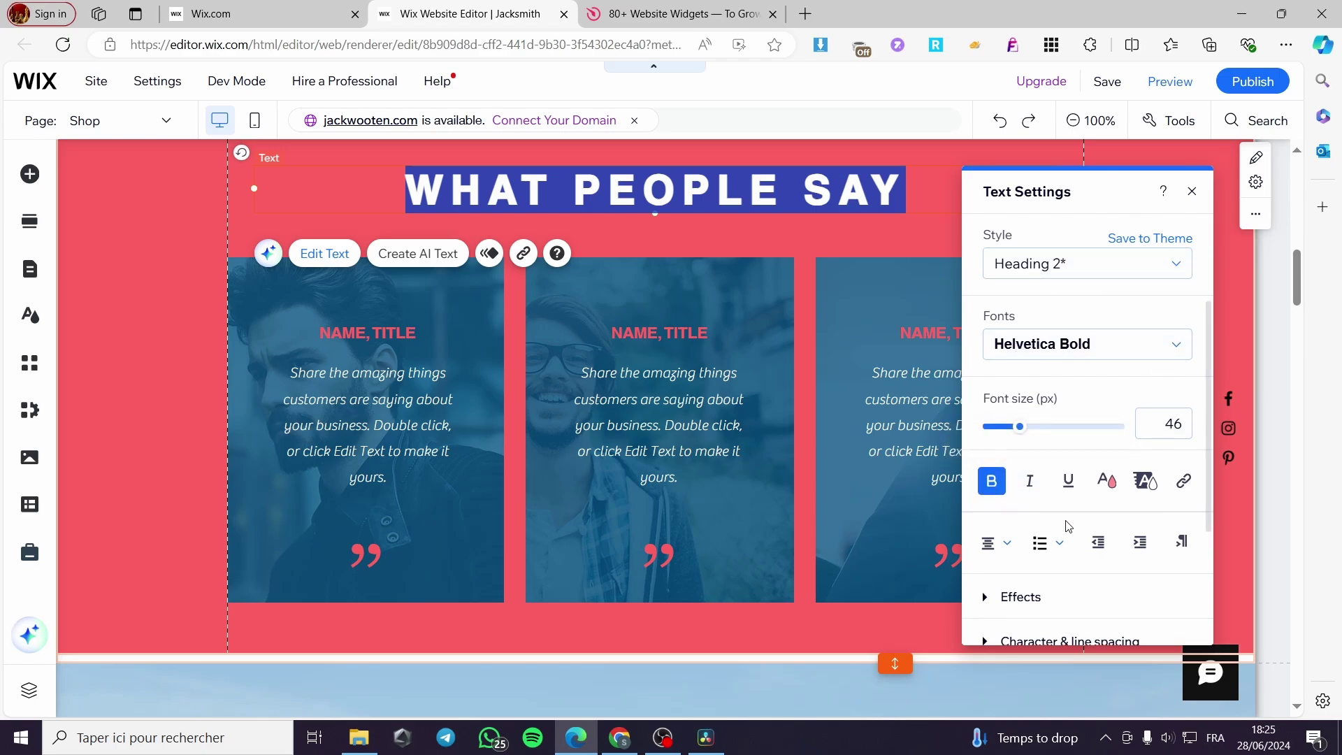
scroll(1049, 517, "down", 3)
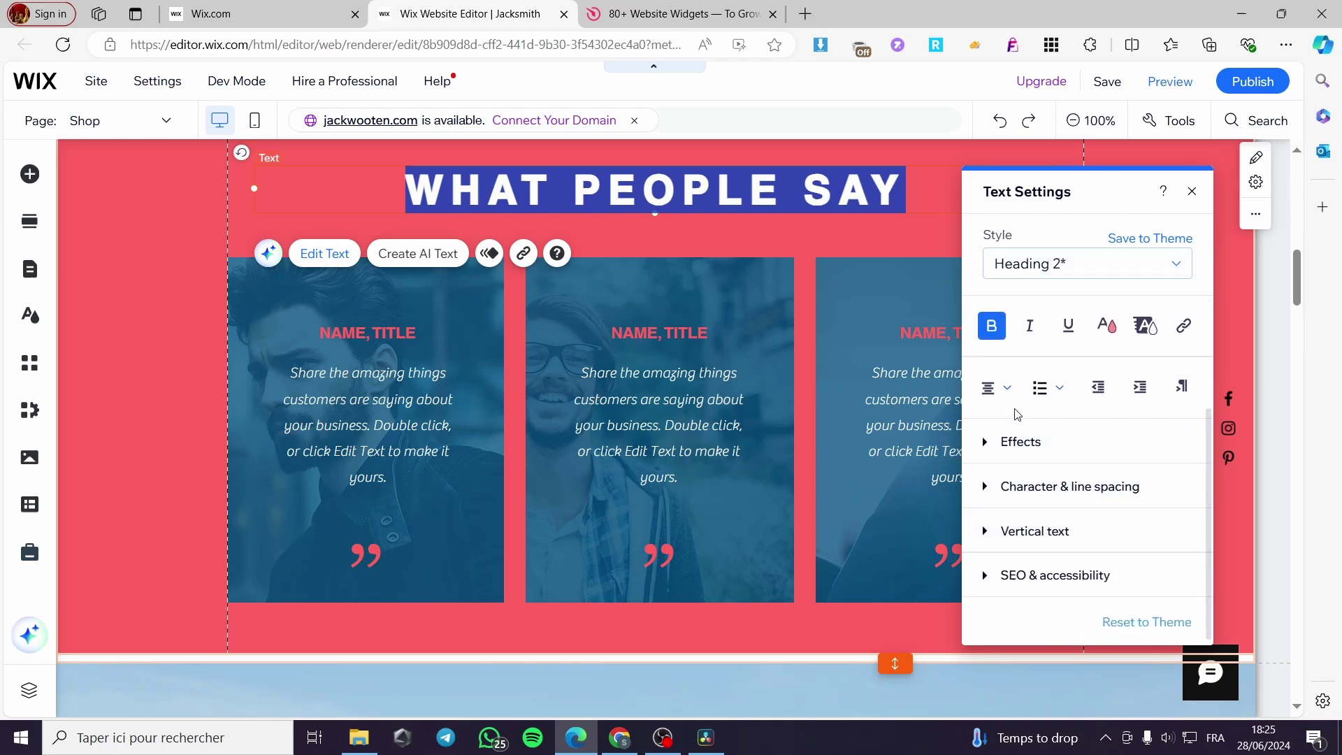
left_click(984, 441)
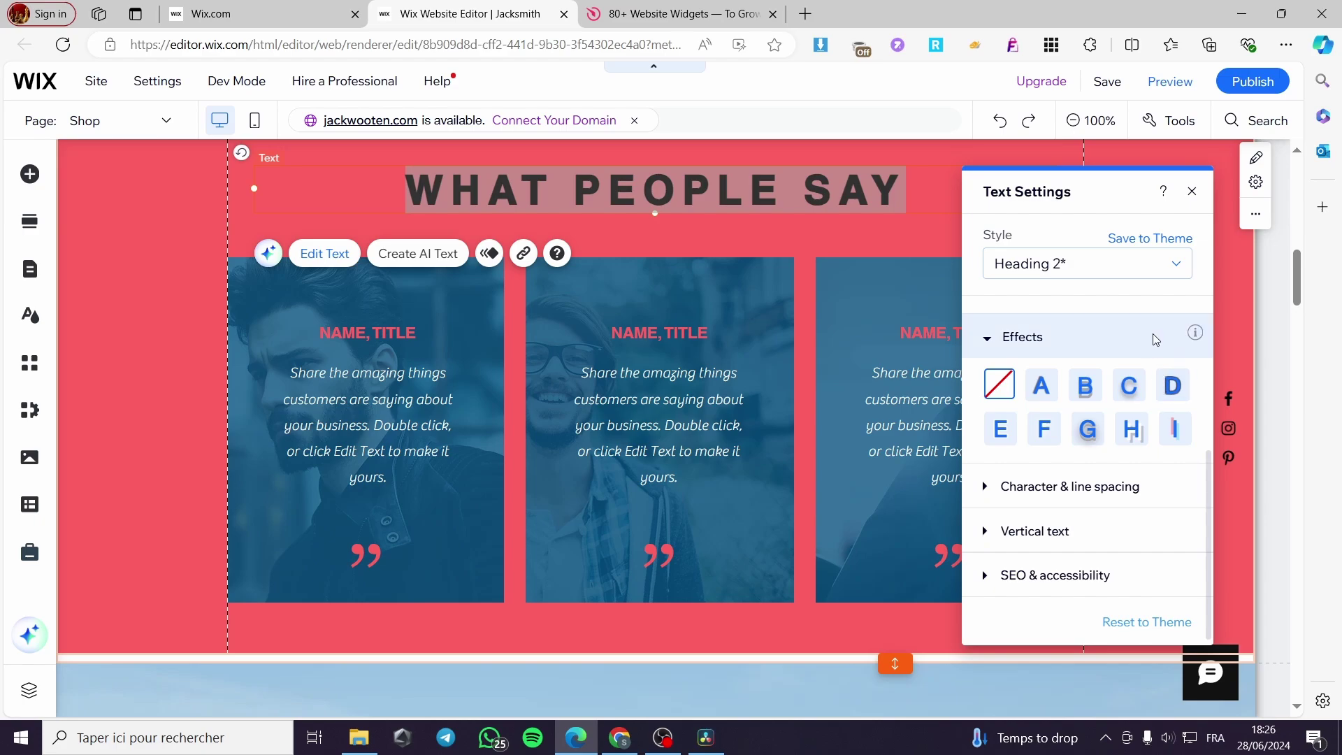
left_click(1192, 191)
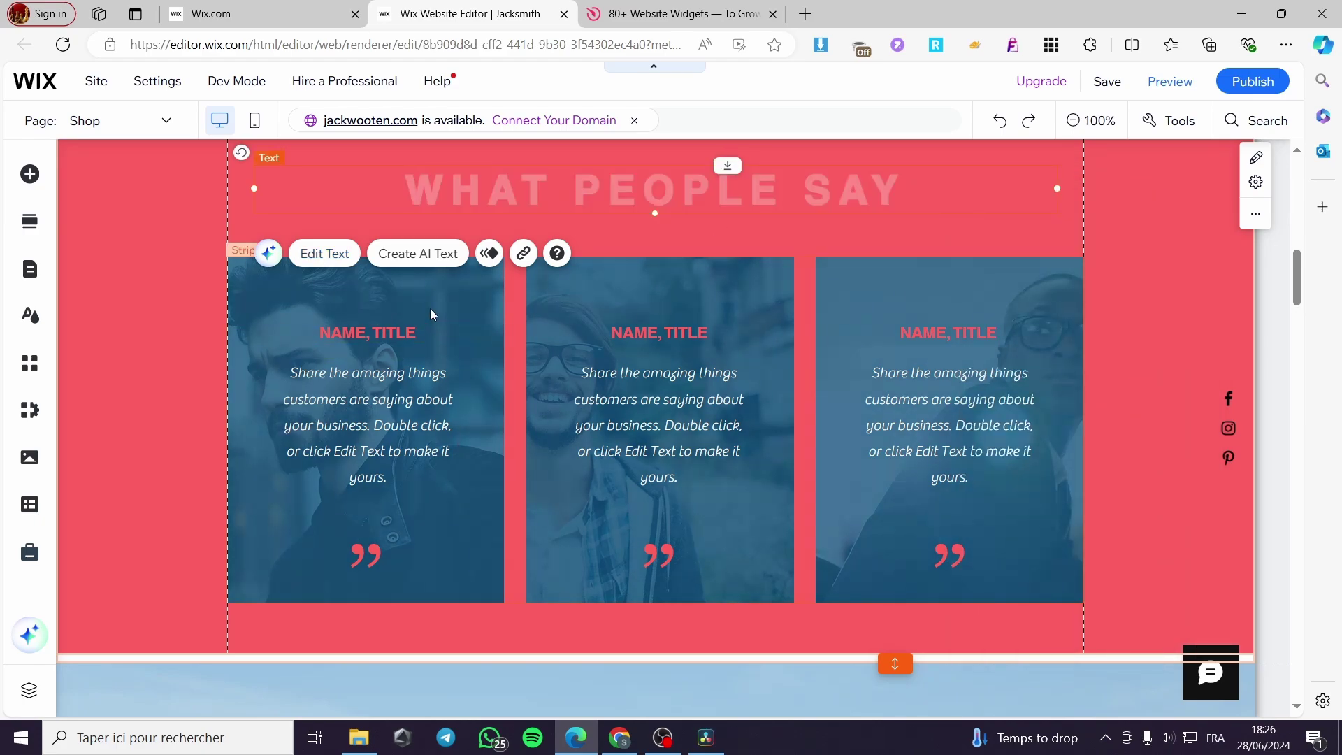
Examine the column management and background options for the strip holding the three testimonial cards
left_click(433, 308)
left_click(384, 291)
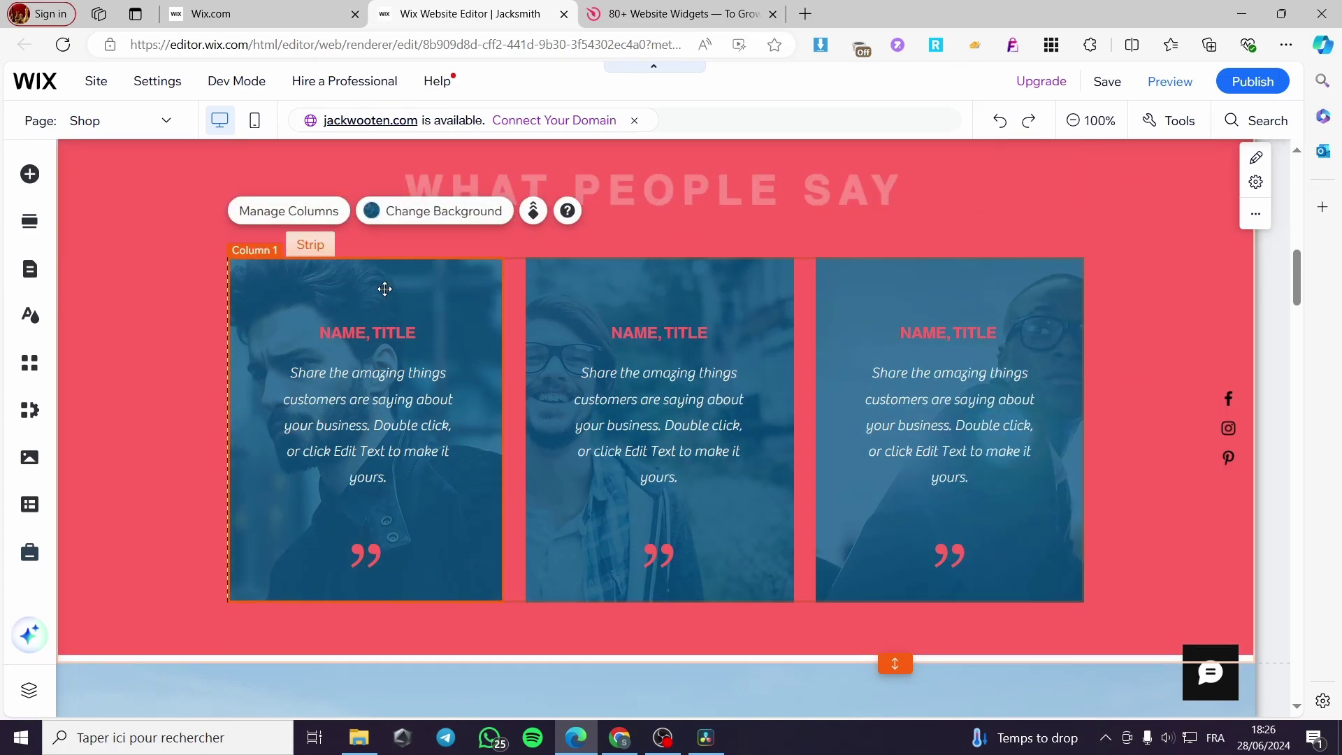
left_click(289, 211)
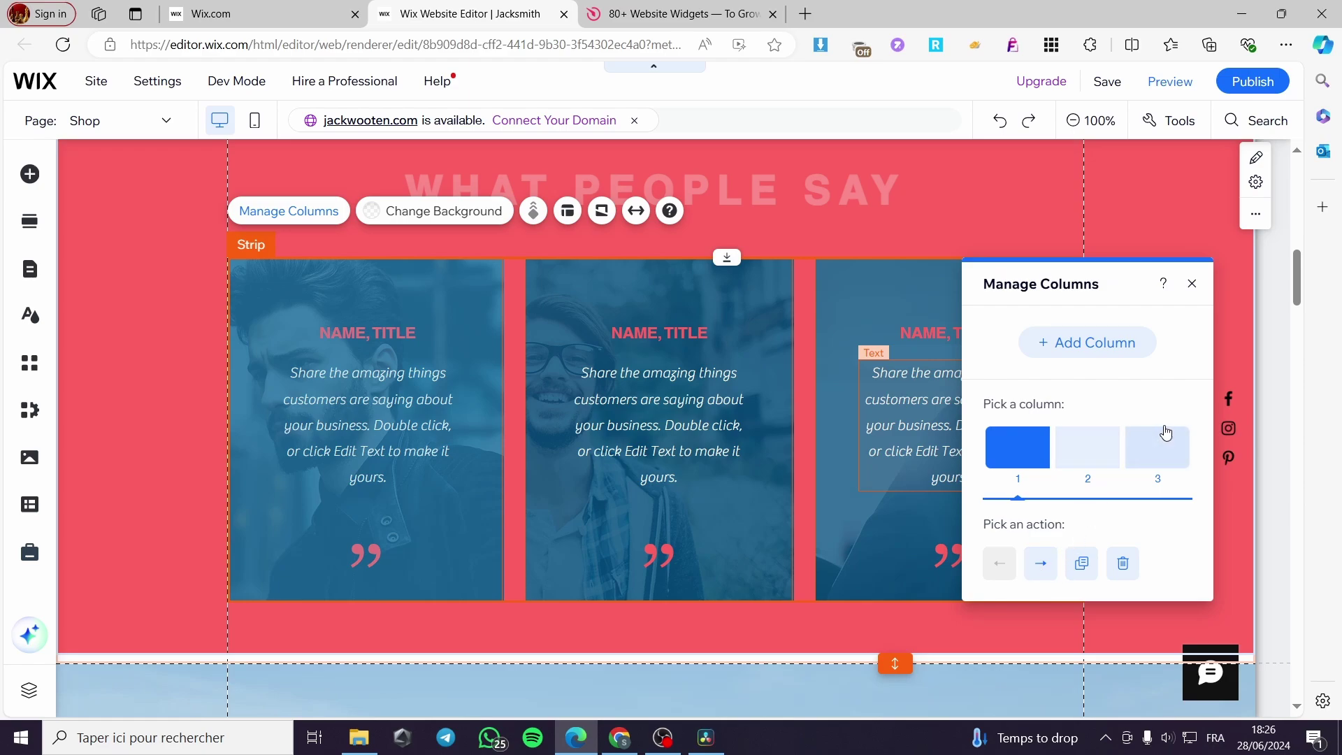
left_click(1192, 284)
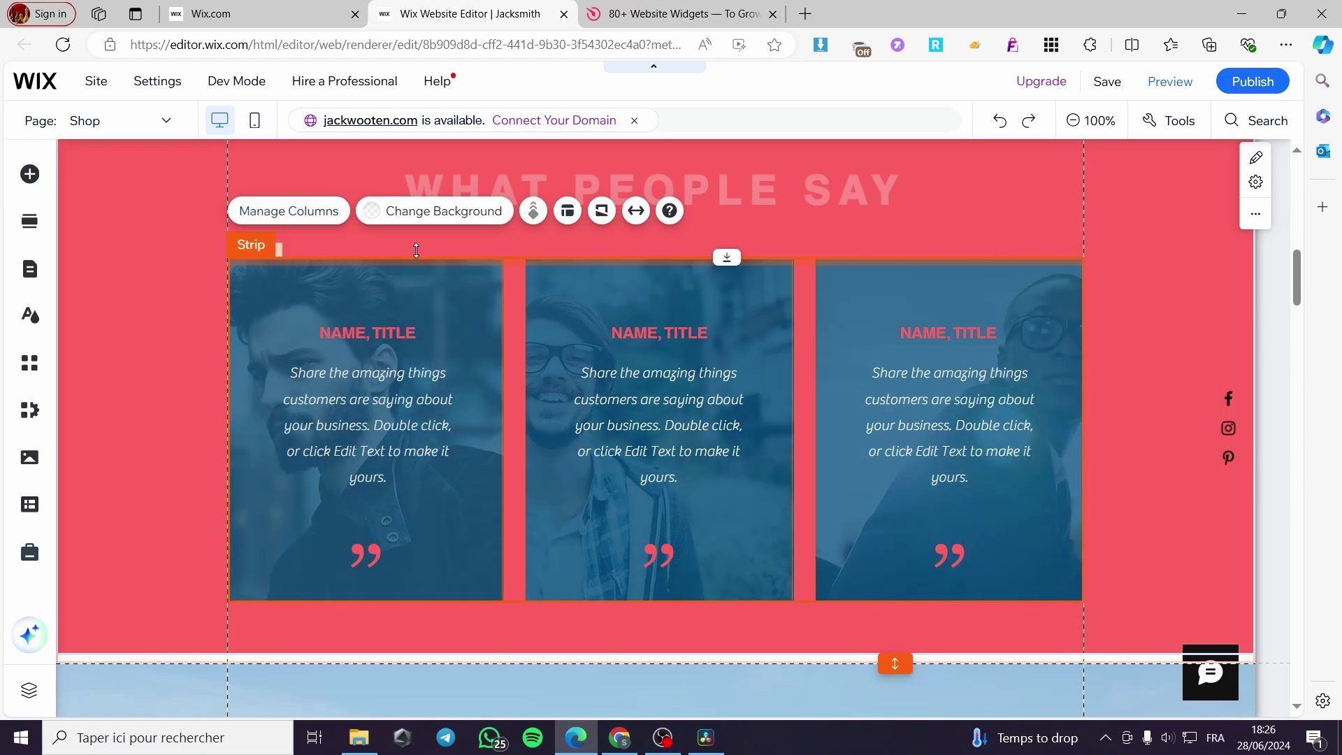
left_click(444, 220)
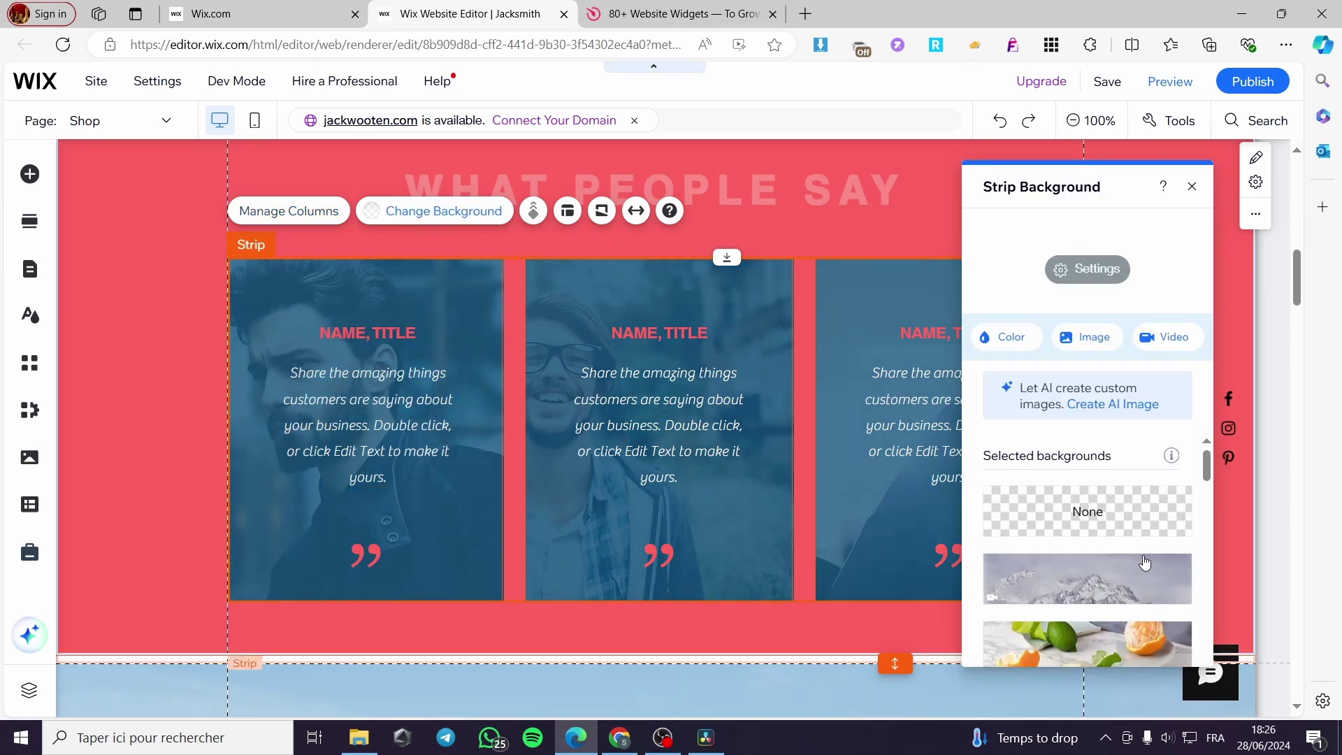
scroll(1107, 488, "down", 1)
scroll(1095, 450, "up", 1)
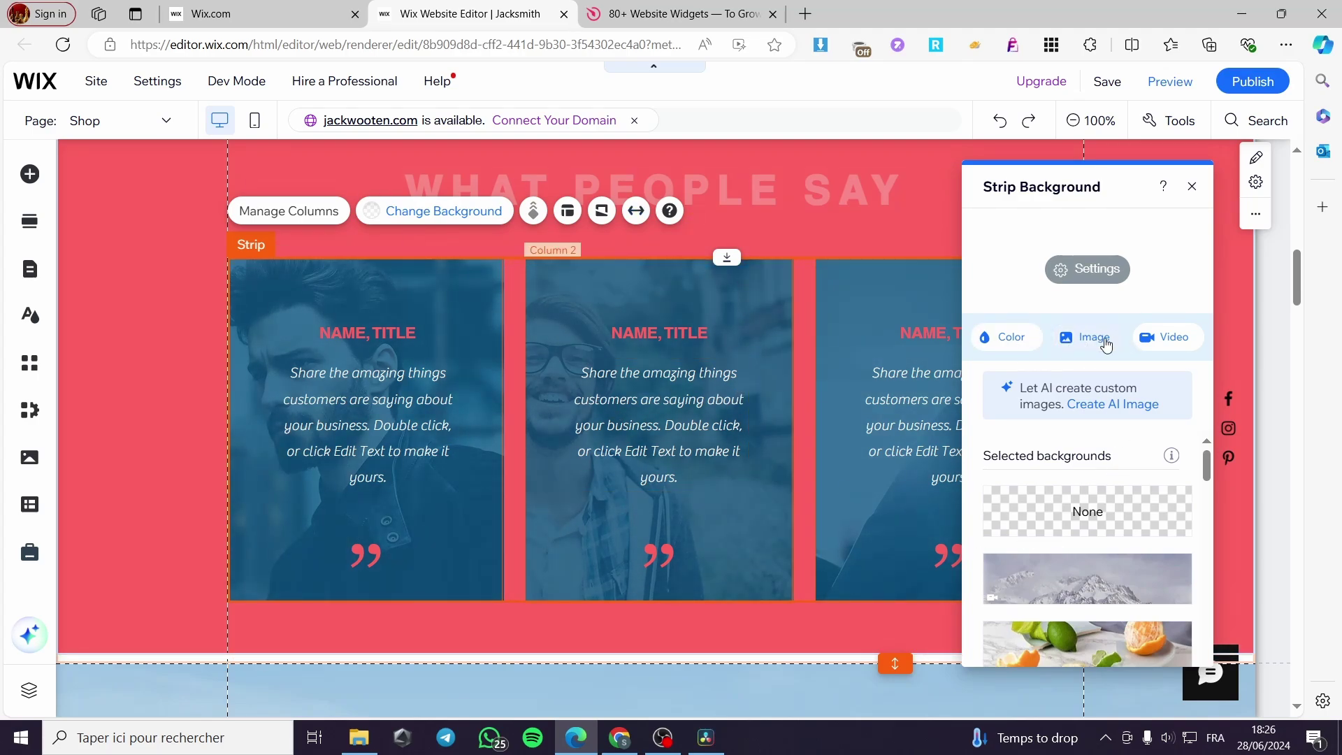
Replace the "NAME, TITLE" placeholder in the first testimonial card with the customer's name followed by ", 28YO"
left_click(258, 420)
left_click(376, 418)
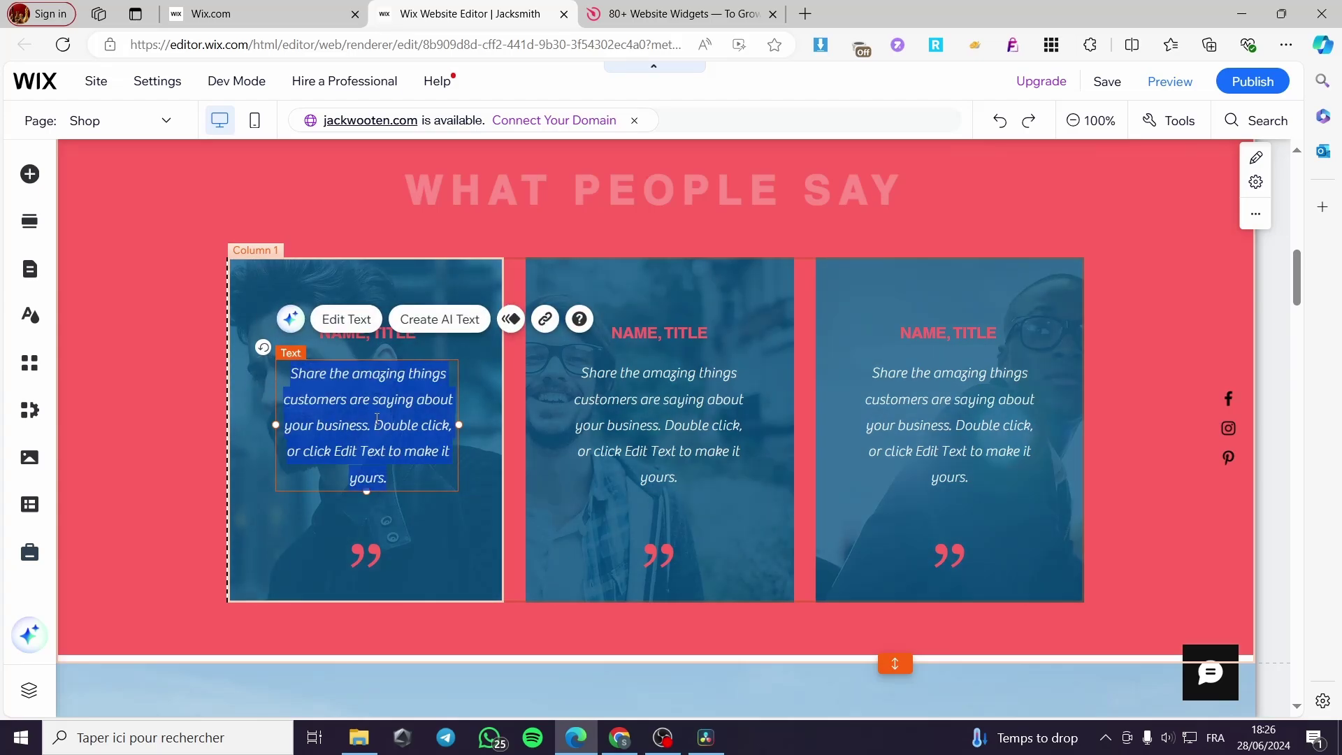
double_click(344, 404)
left_click(368, 335)
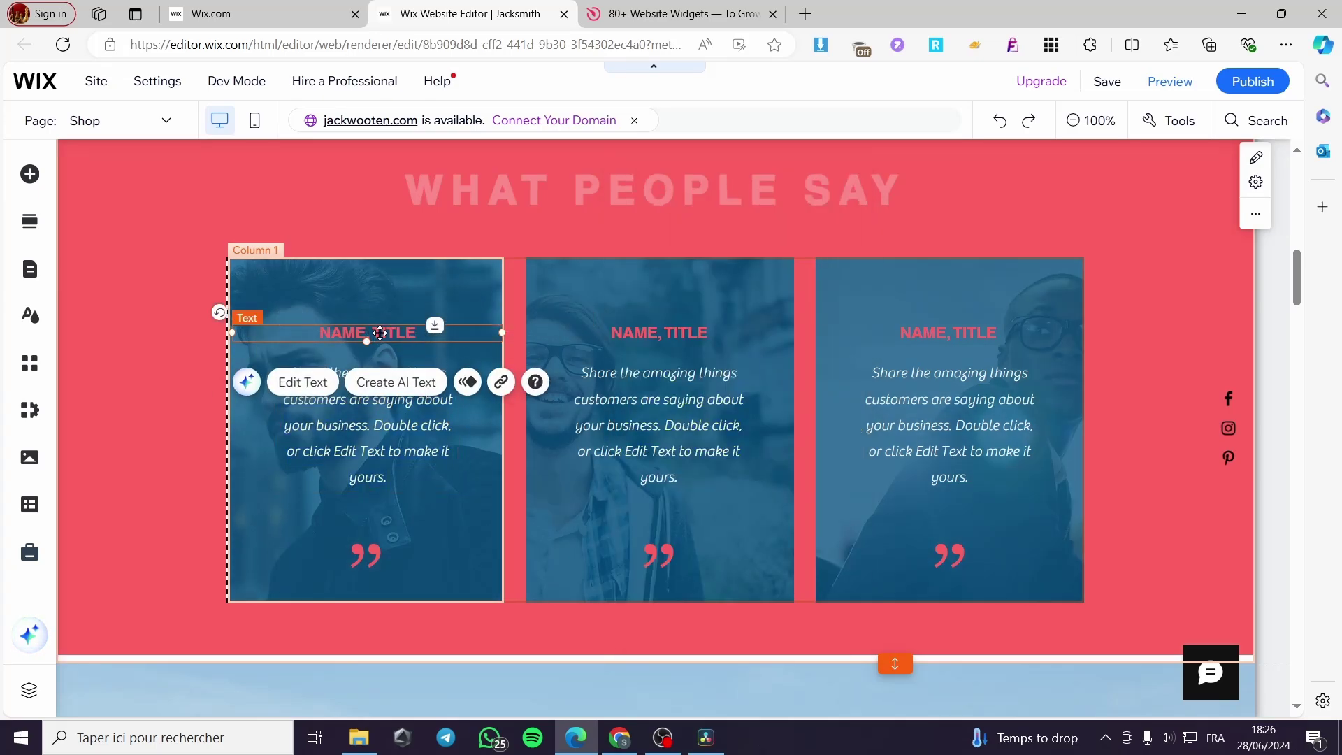
double_click(368, 334)
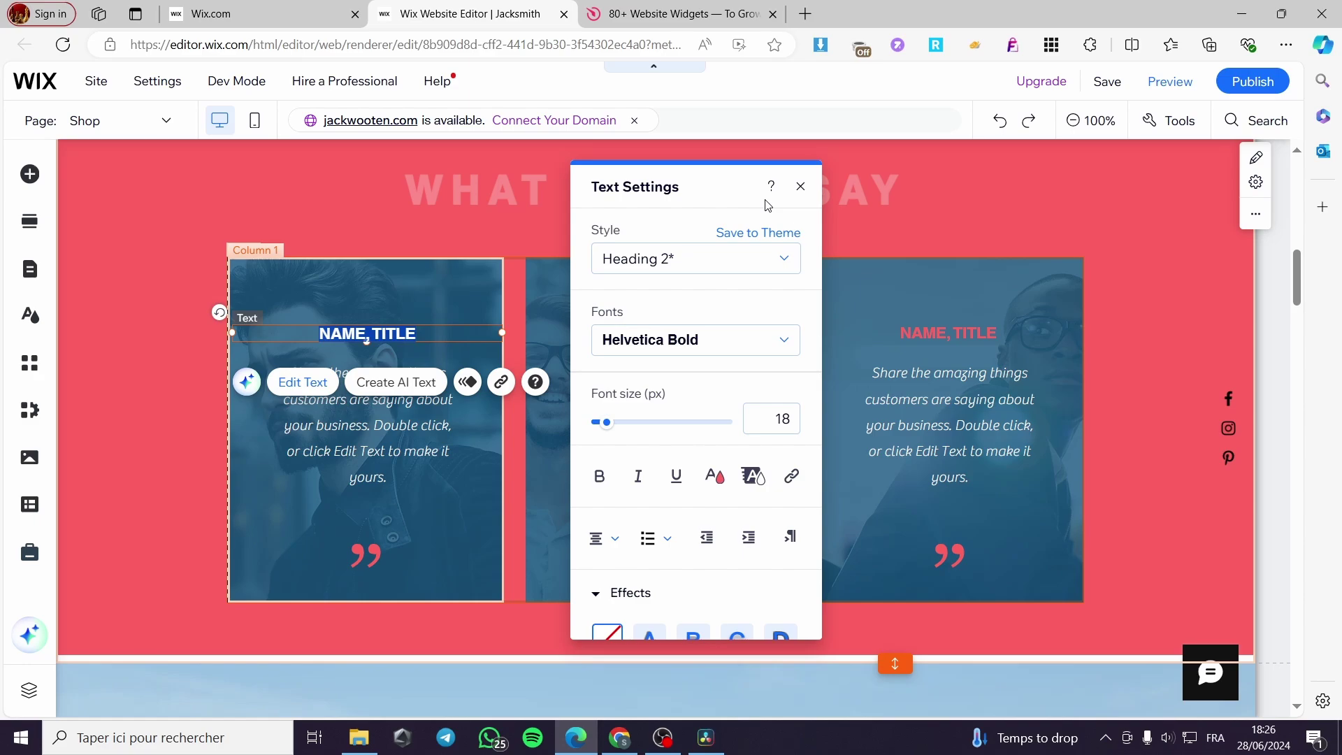
key("BackSpace")
type("Jack")
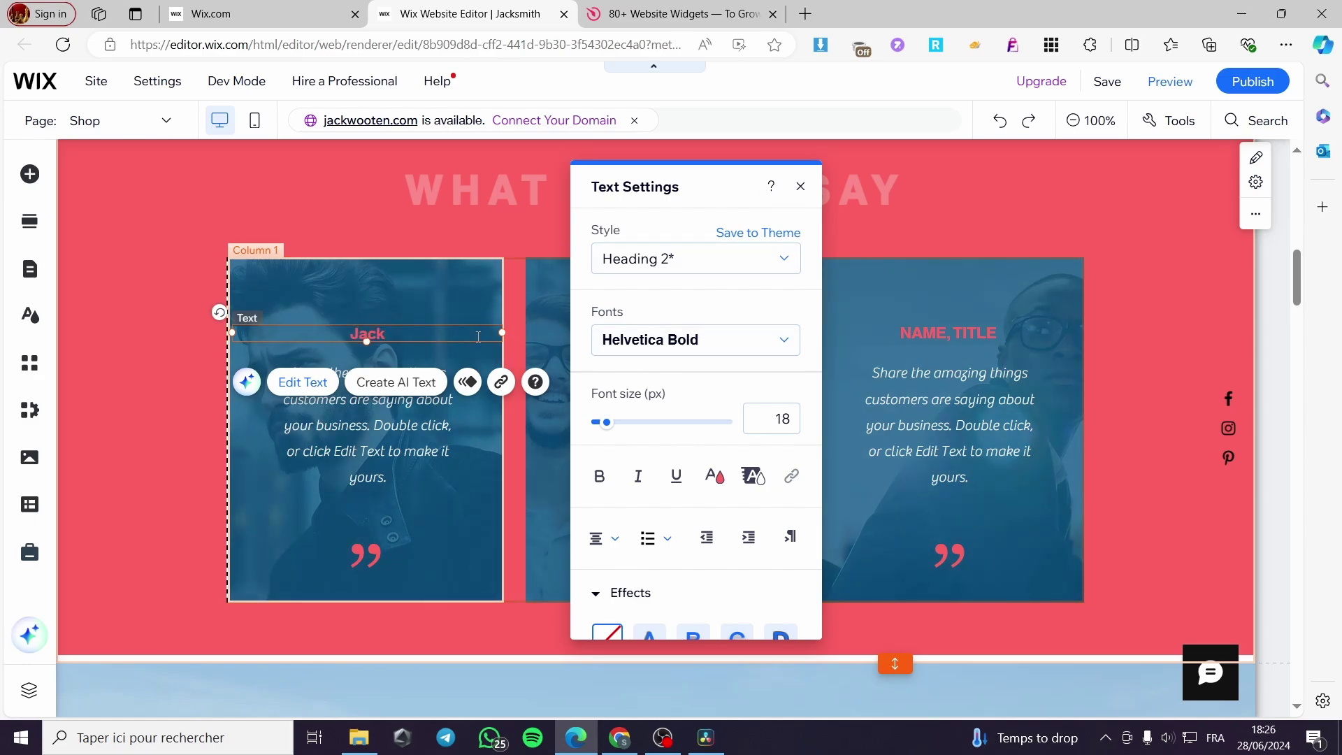
type(", 28YO")
left_click(800, 186)
Replace the "NAME, TITLE" placeholder in the second testimonial card with the customer's name followed by ", Software engineer"
left_click(685, 333)
left_click(707, 334)
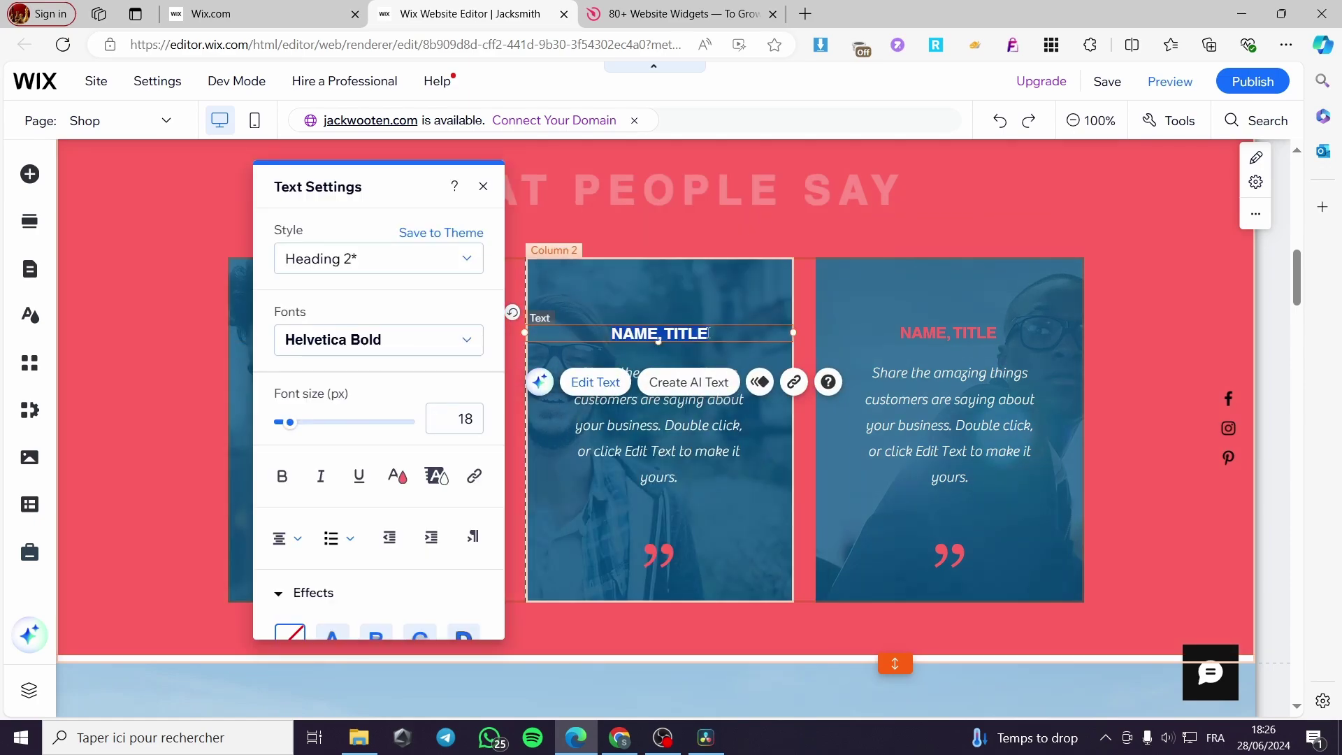
type("Smit")
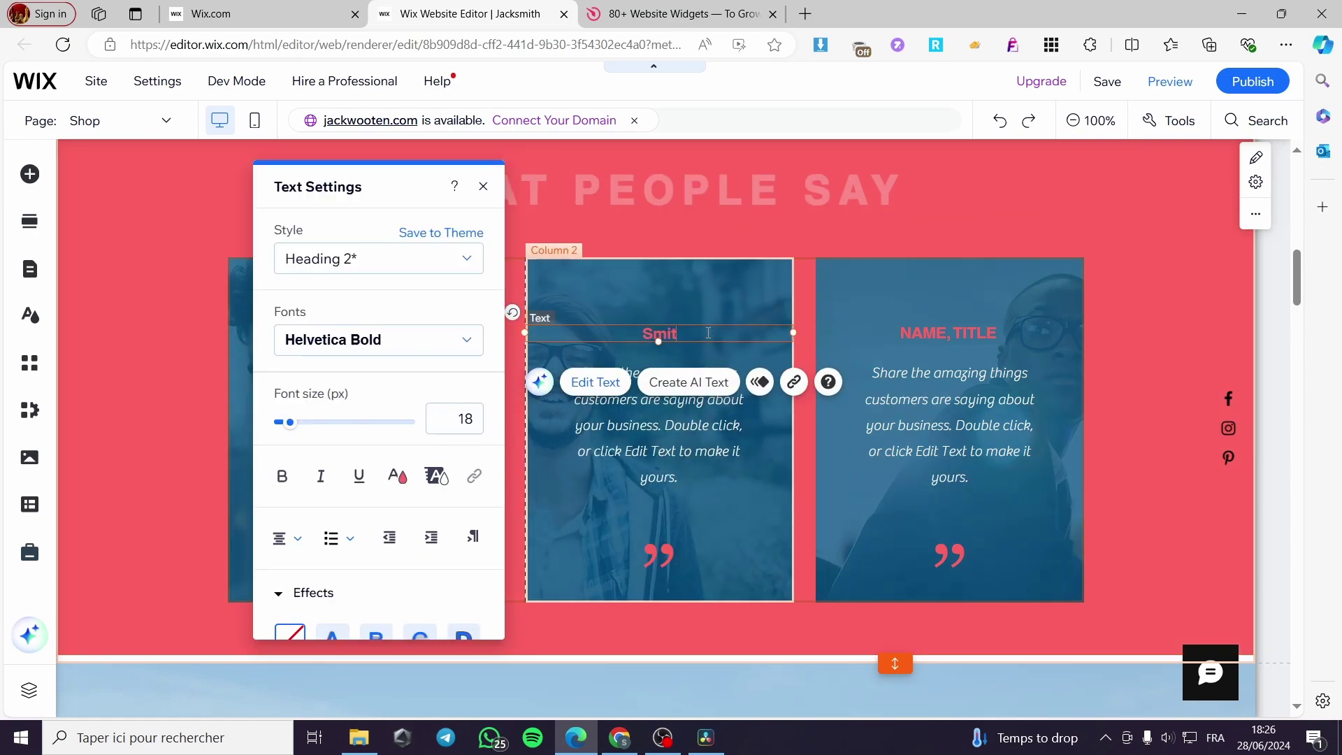
type("h,  Softw")
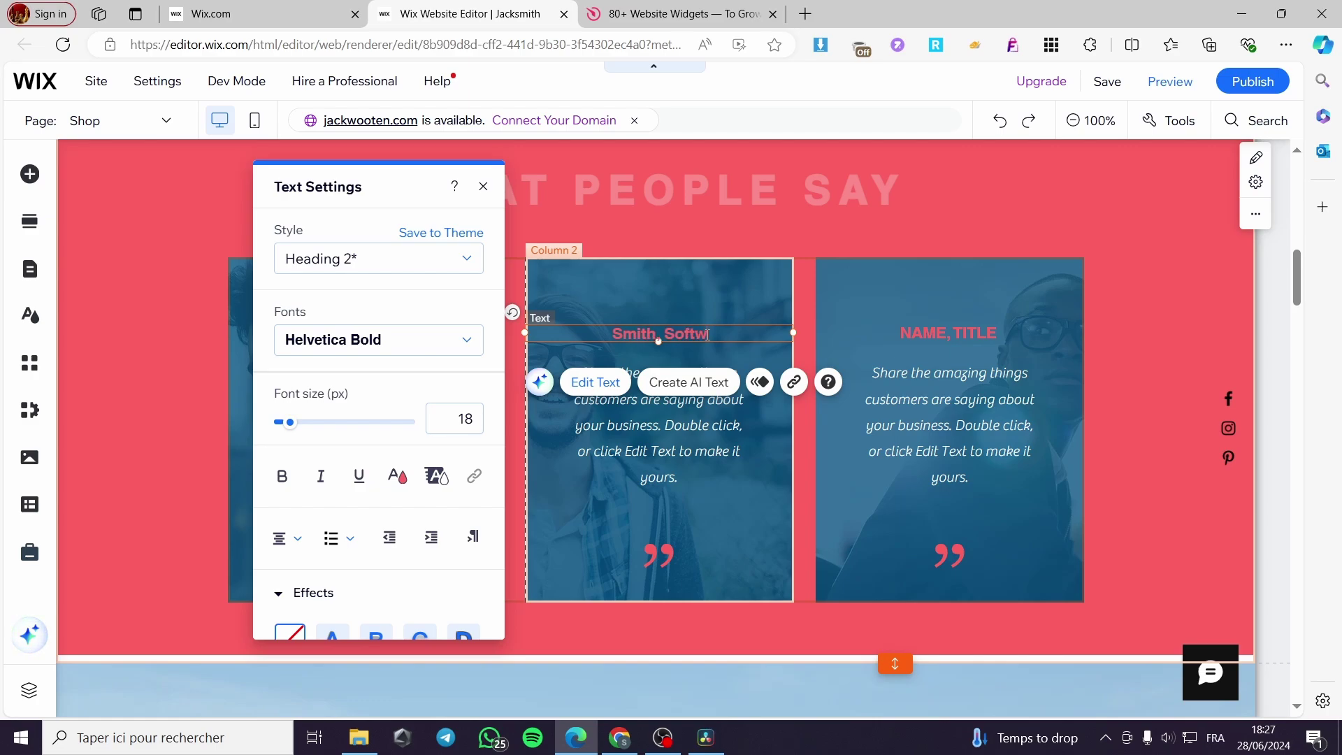
type("are engi")
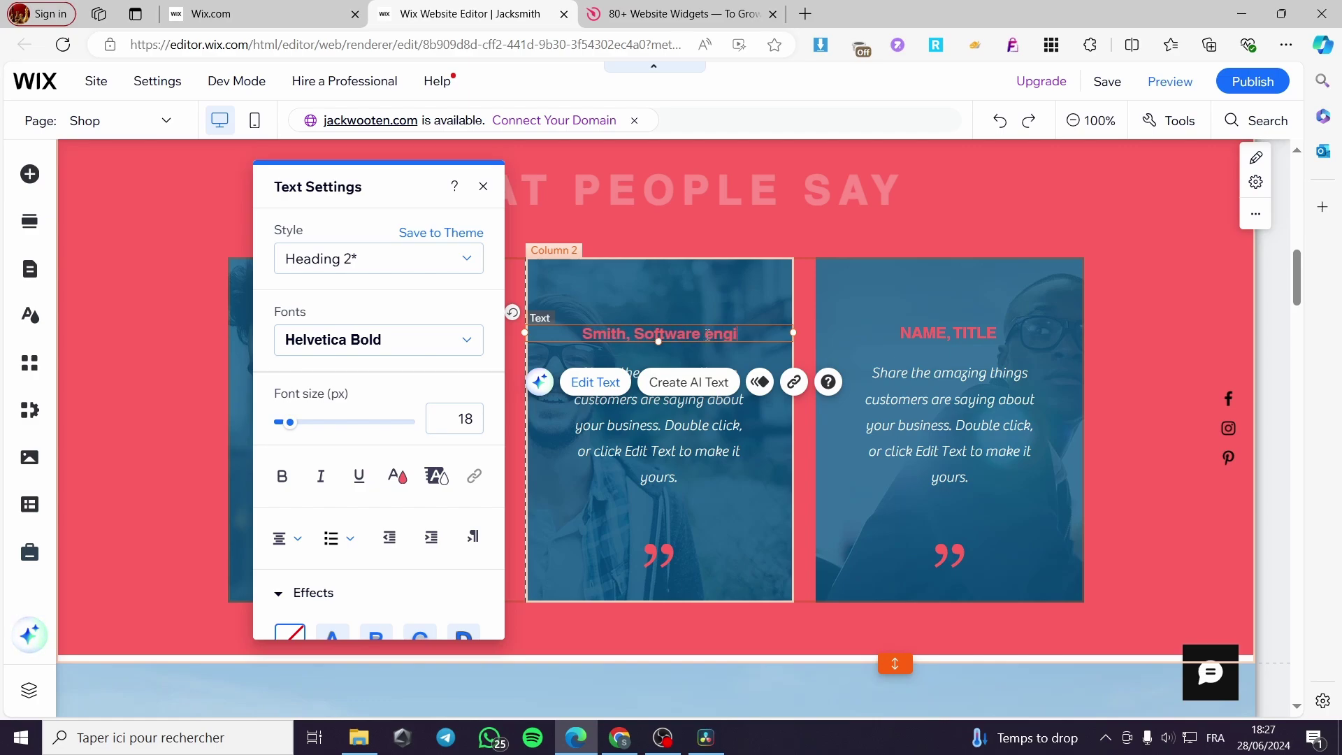
type("neer")
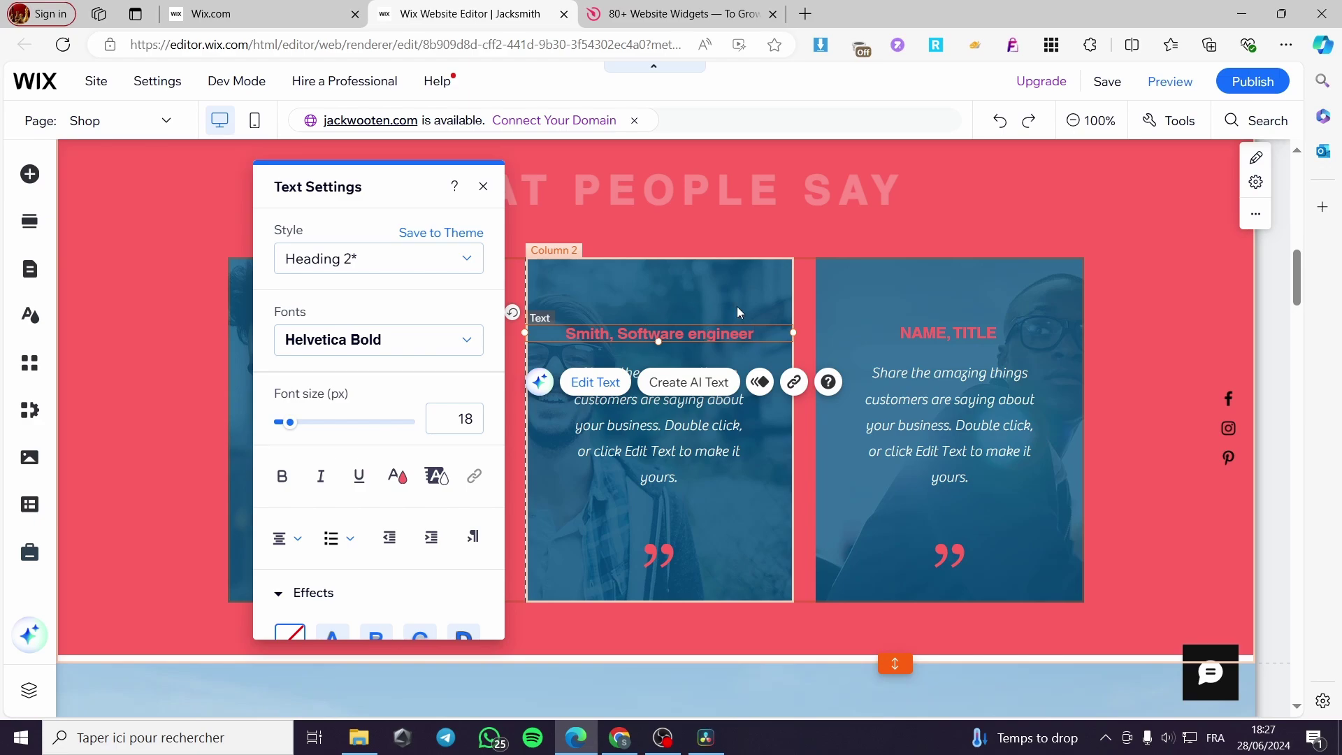
left_click(624, 374)
left_click(624, 374)
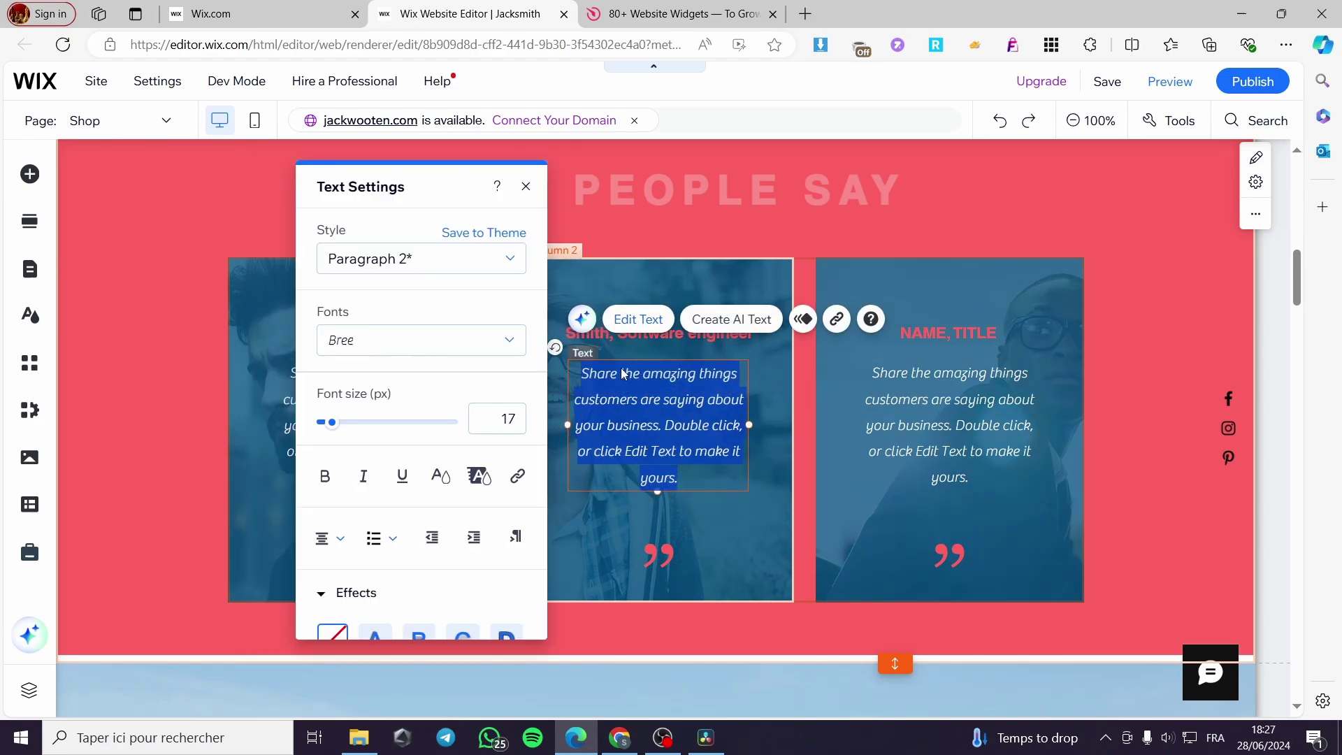
left_click(693, 582)
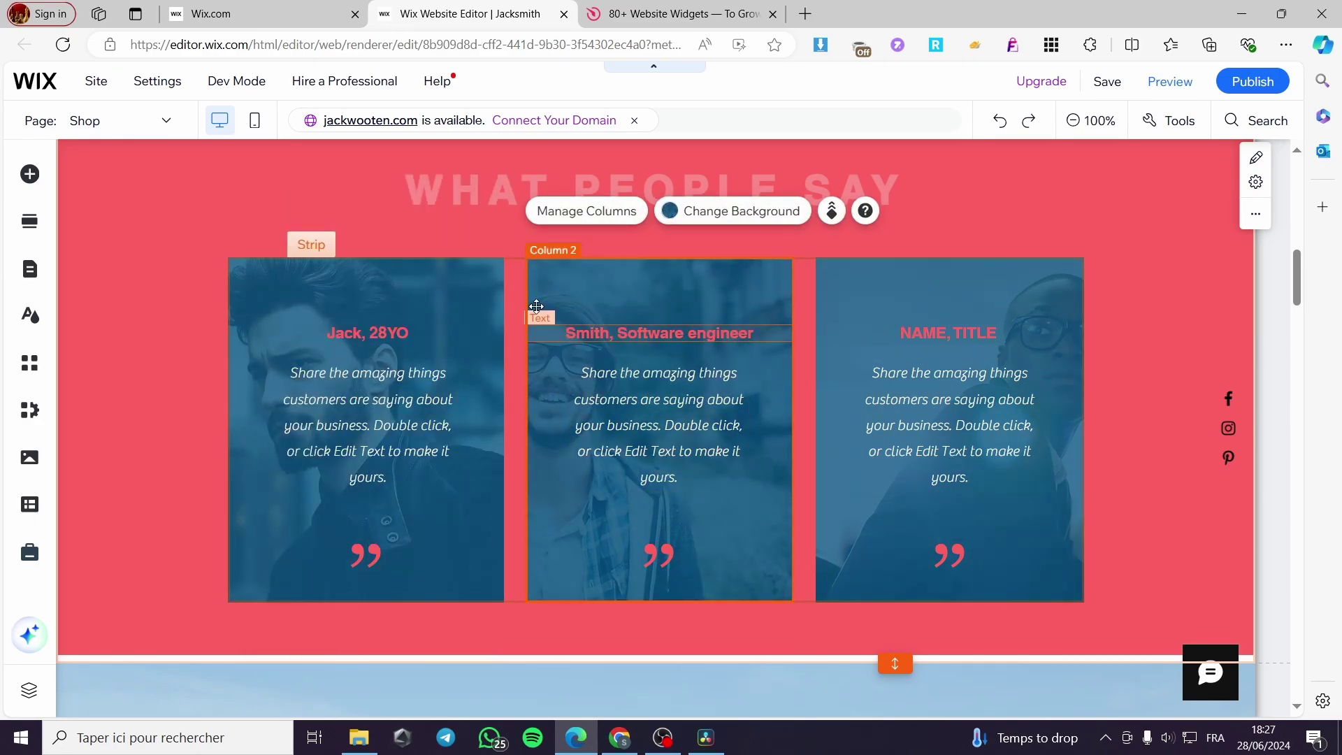
left_click(1123, 344)
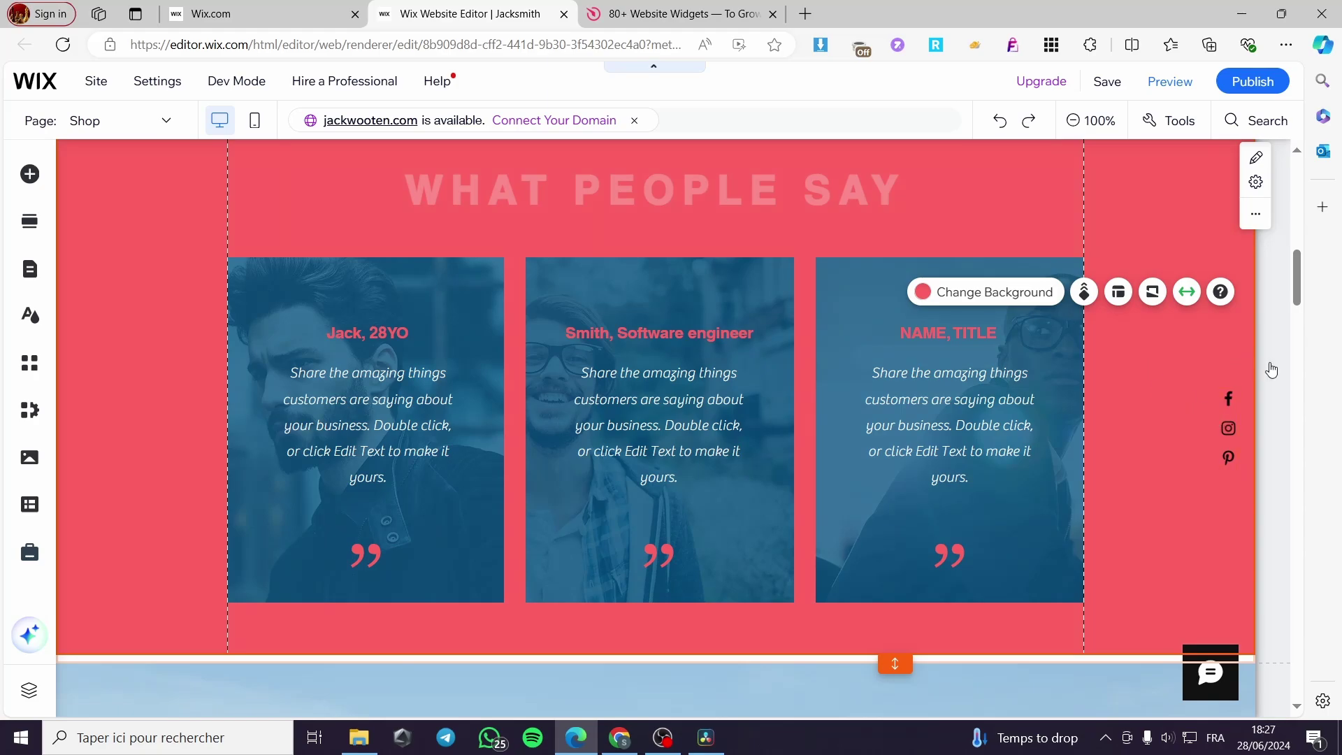
Save the site changes and dismiss the saved-changes and feedback dialogs without publishing or submitting feedback
scroll(997, 380, "up", 3)
scroll(865, 401, "down", 2)
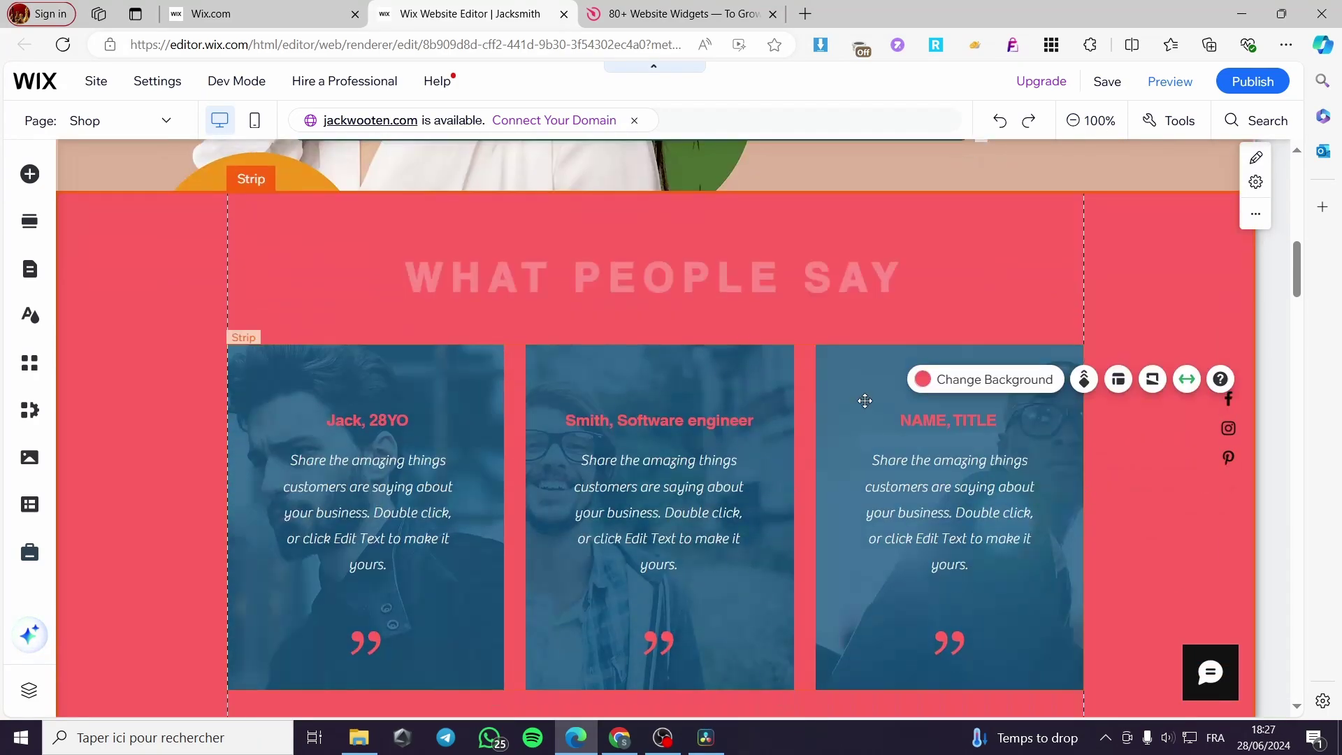
left_click(1107, 82)
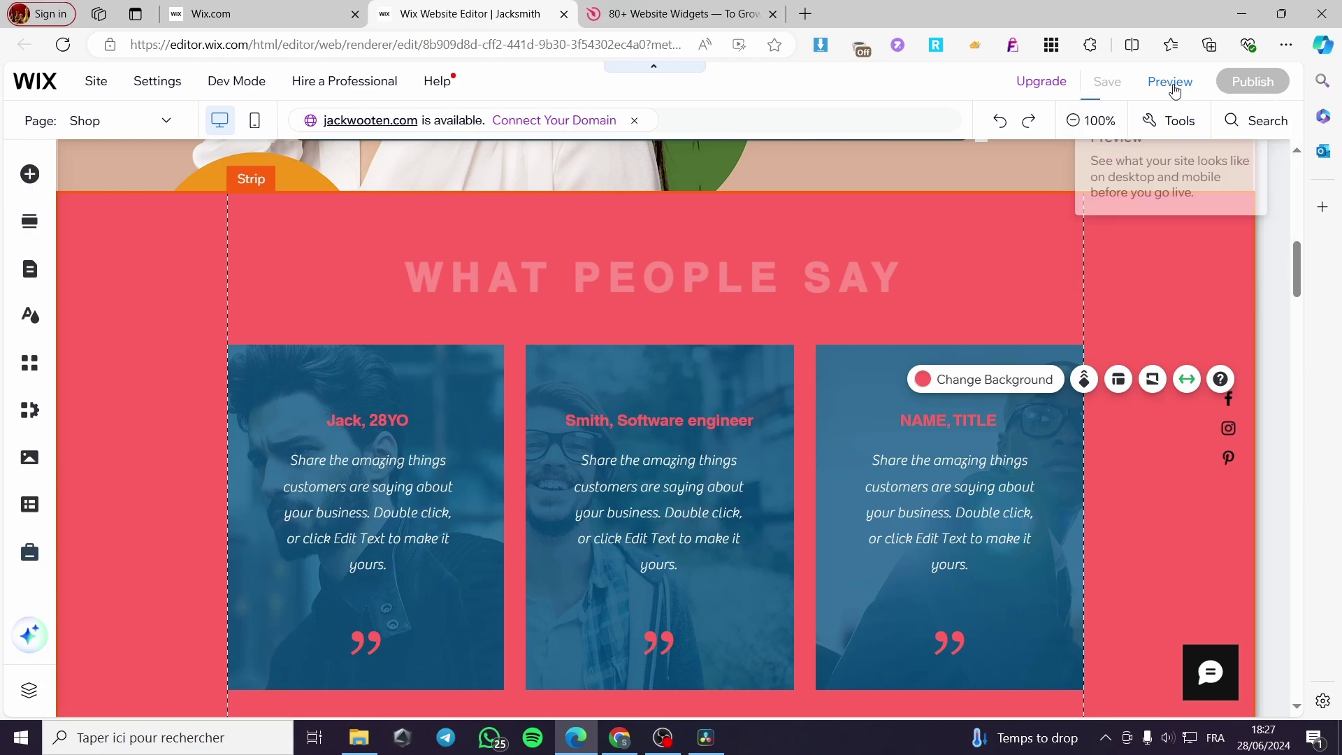
mouse_move(1256, 86)
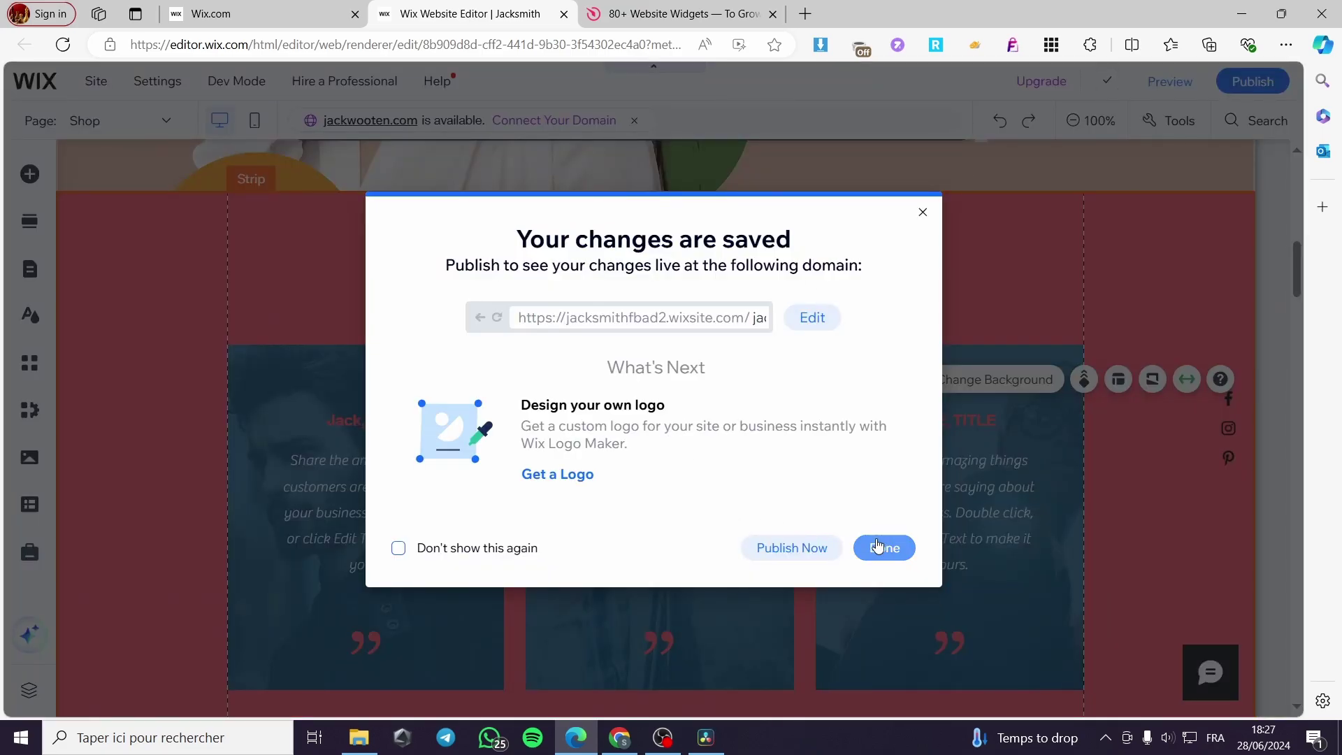
left_click(878, 547)
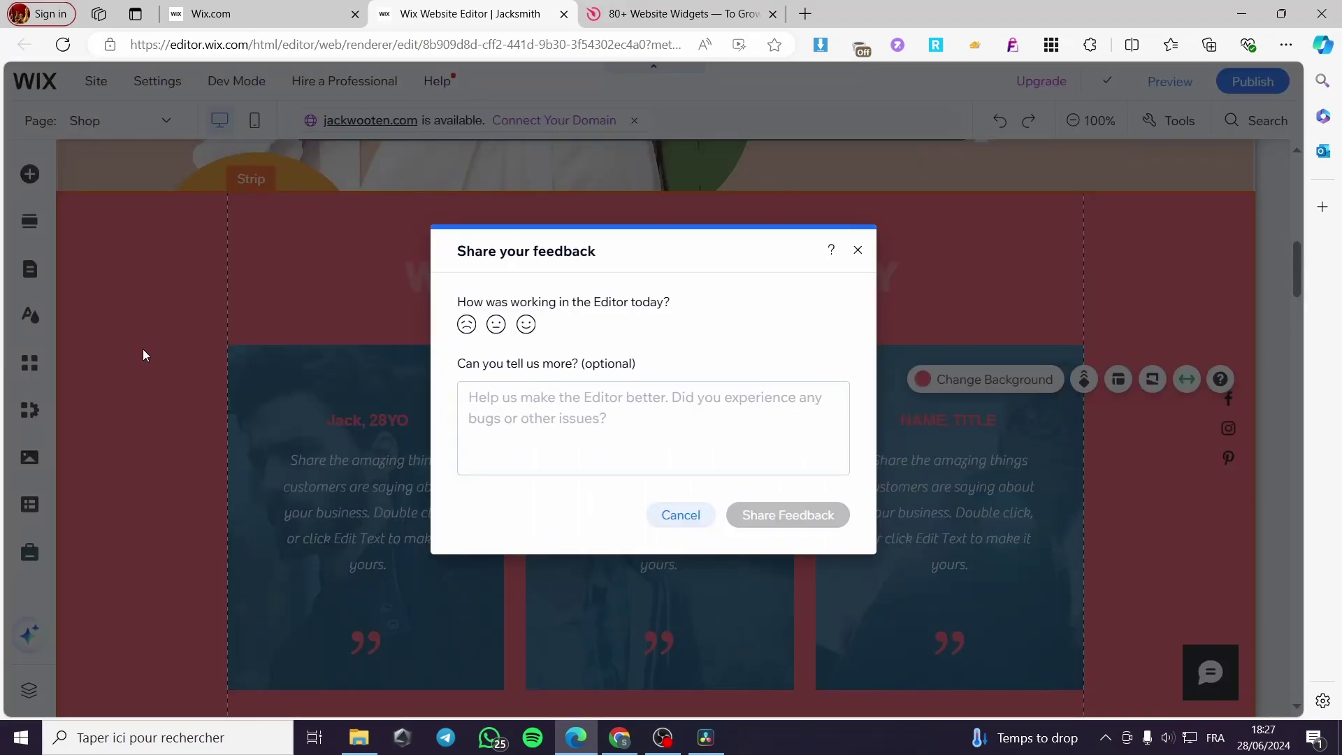
left_click(856, 252)
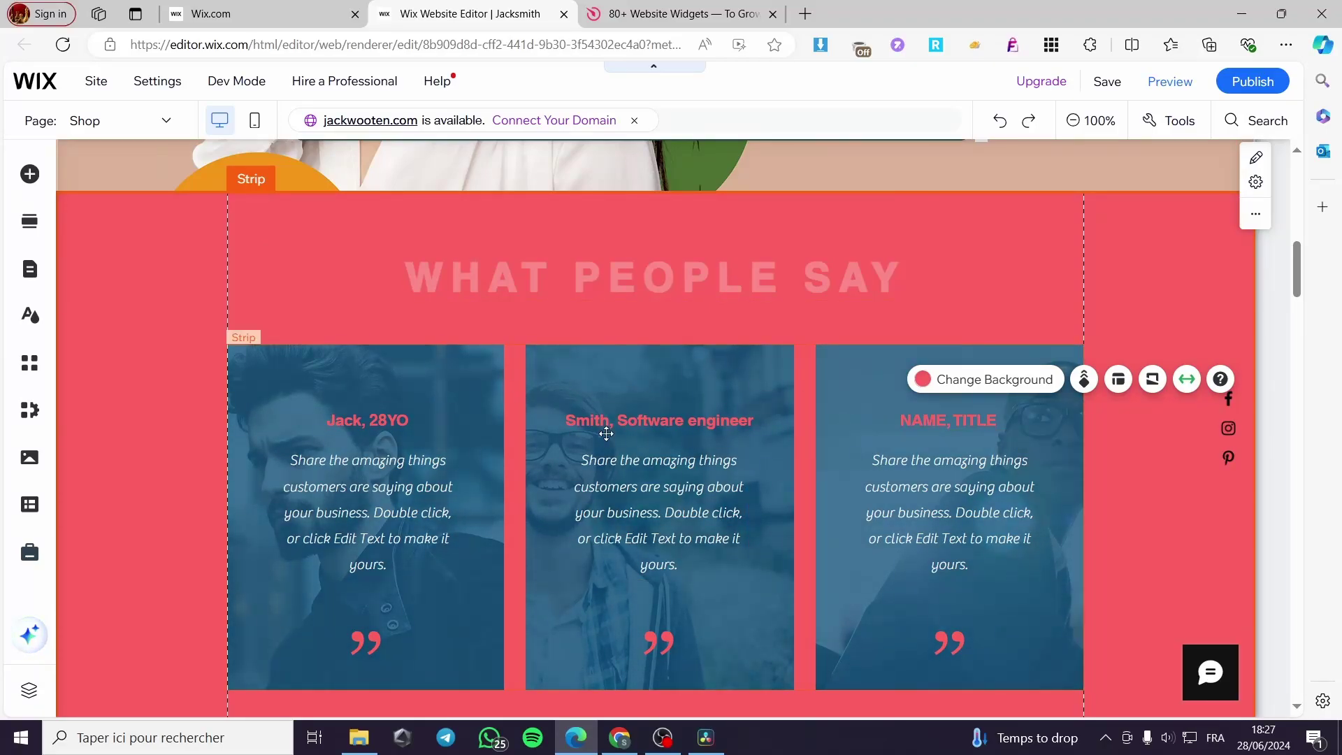
scroll(795, 406, "down", 1)
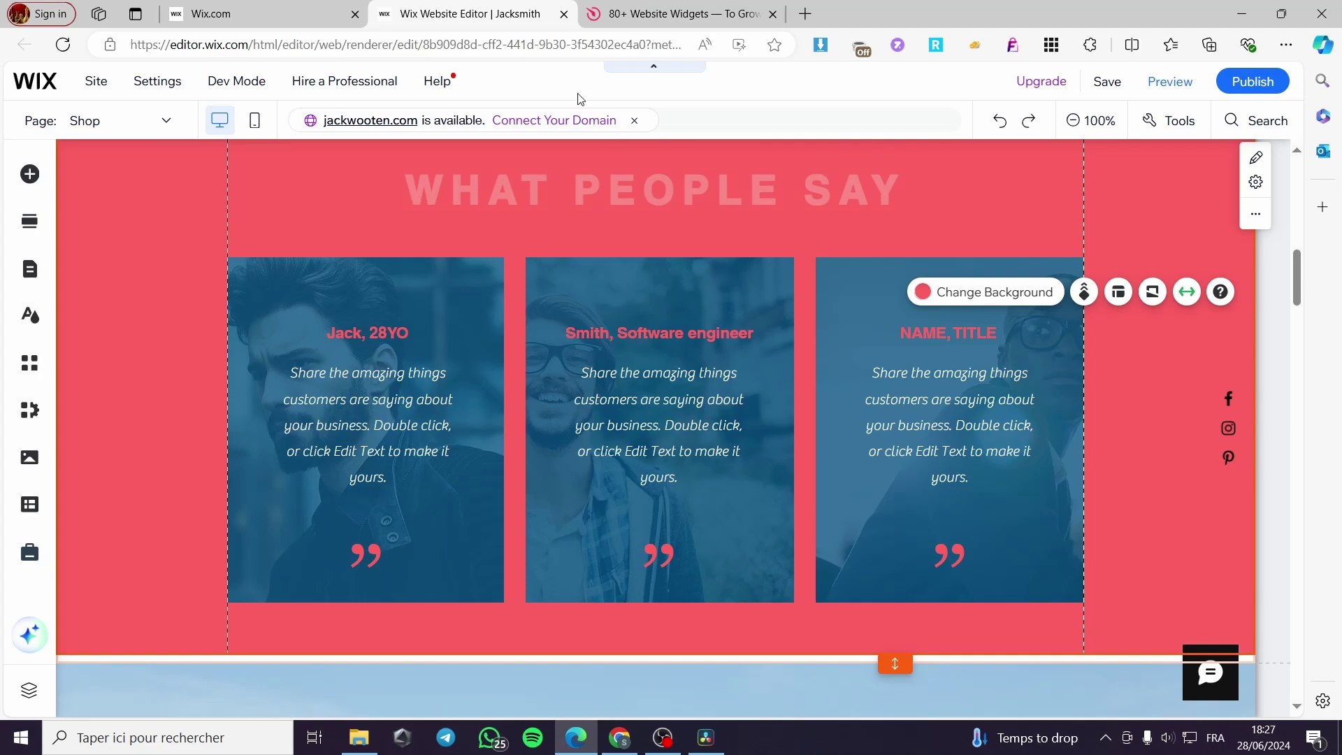
left_click(661, 10)
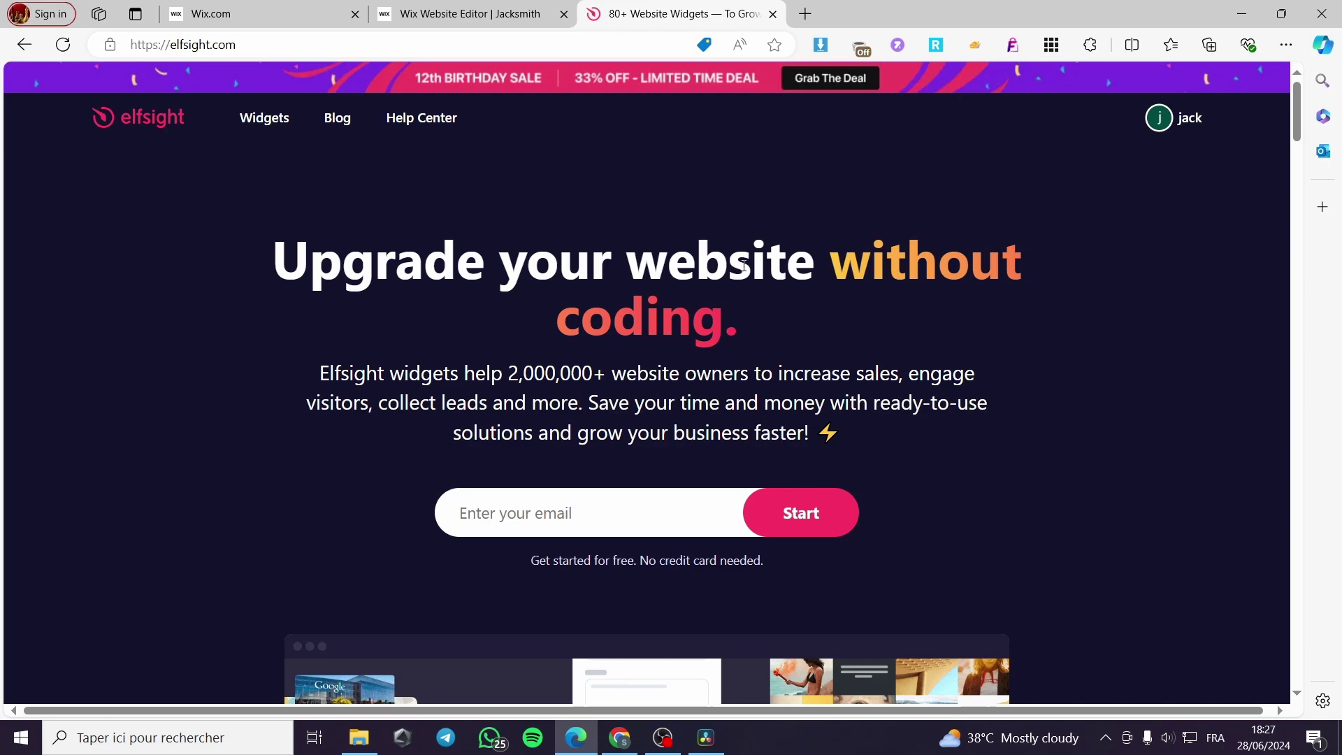
left_click(419, 7)
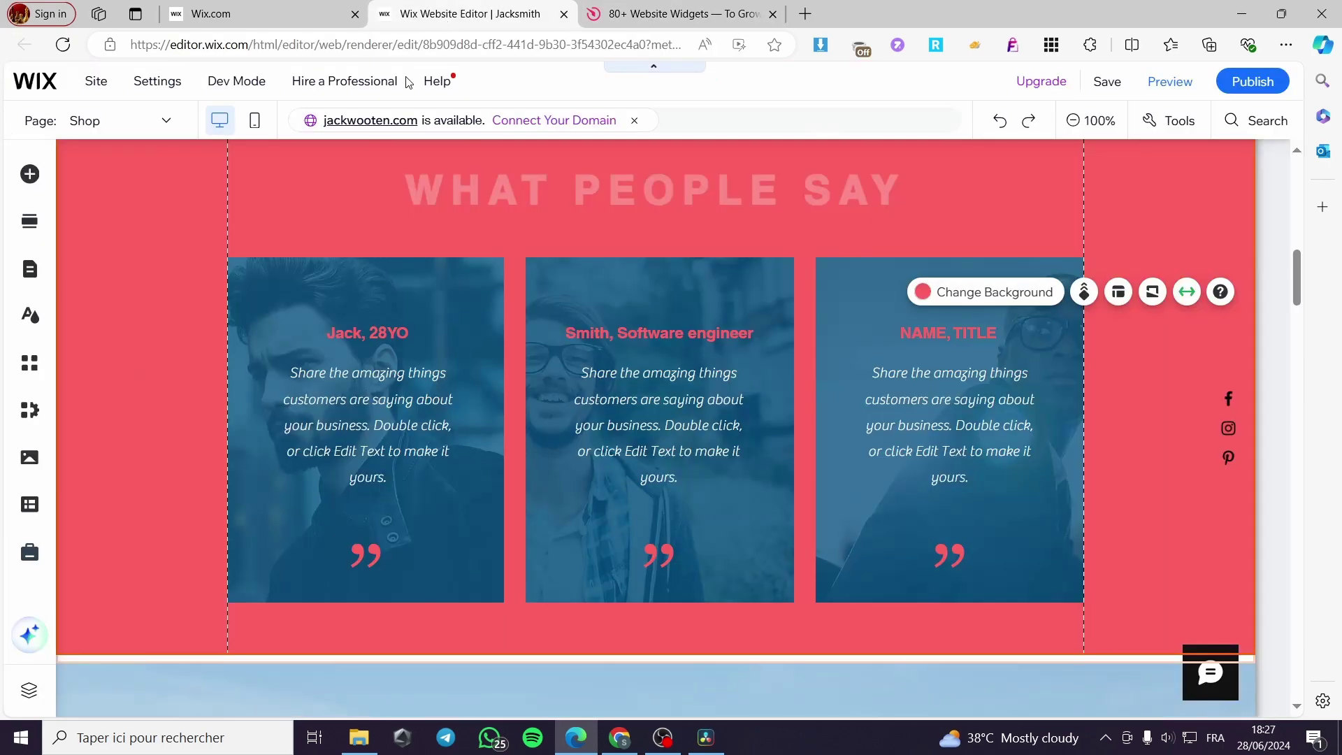
scroll(581, 294, "up", 3)
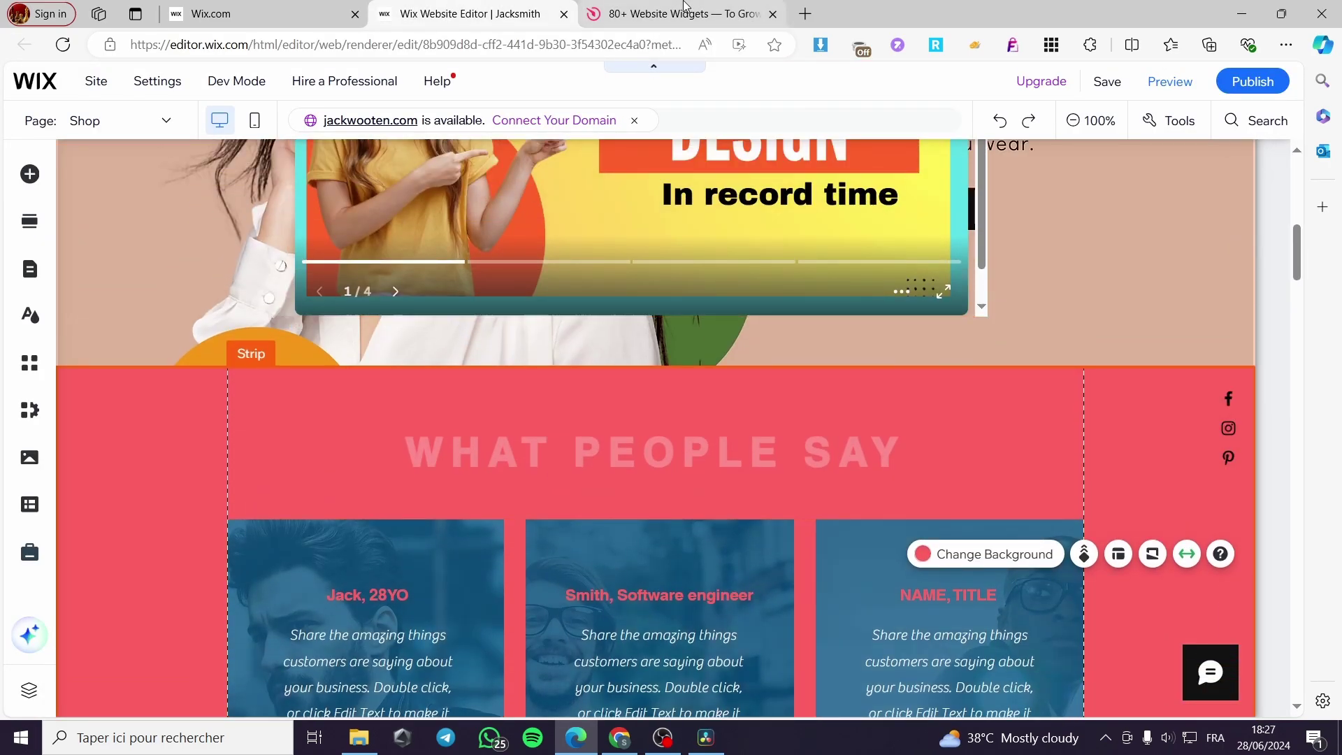
Switch to the Elfsight website and look through its widget list, including the Reviews category
left_click(683, 7)
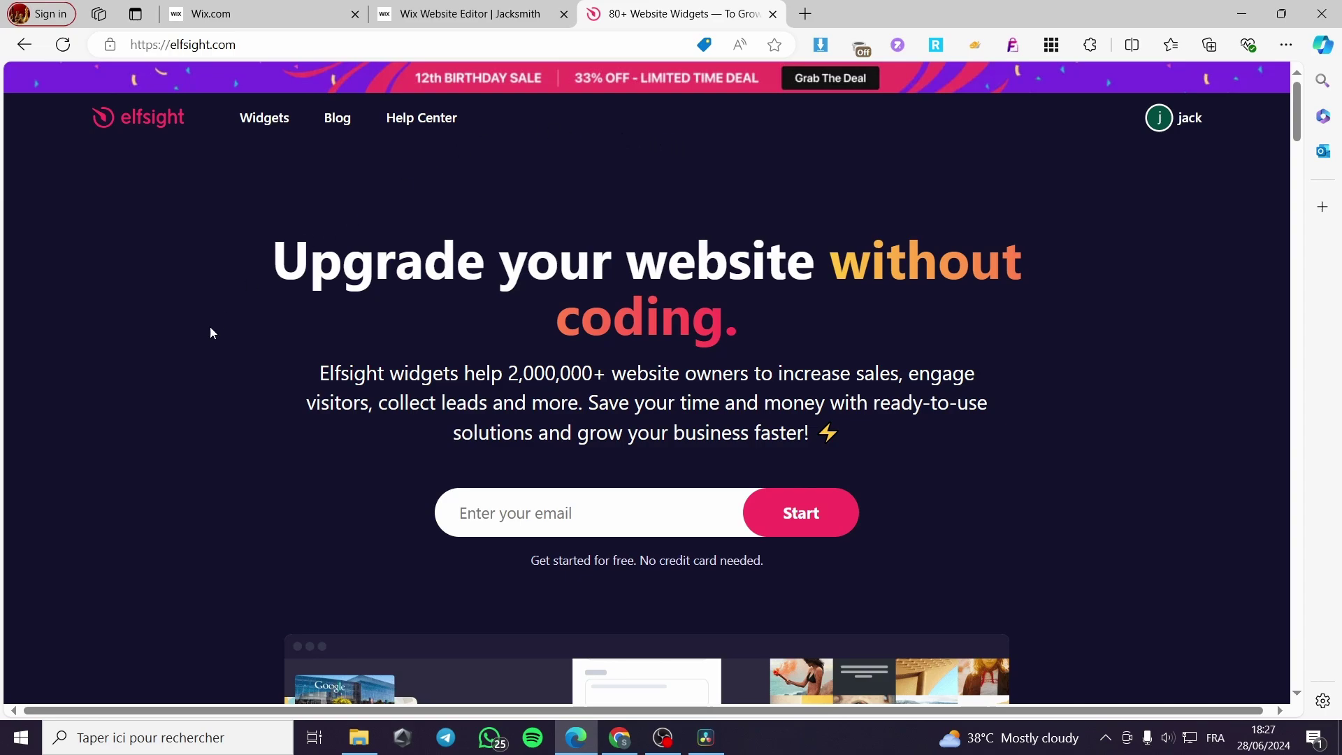
mouse_move(284, 119)
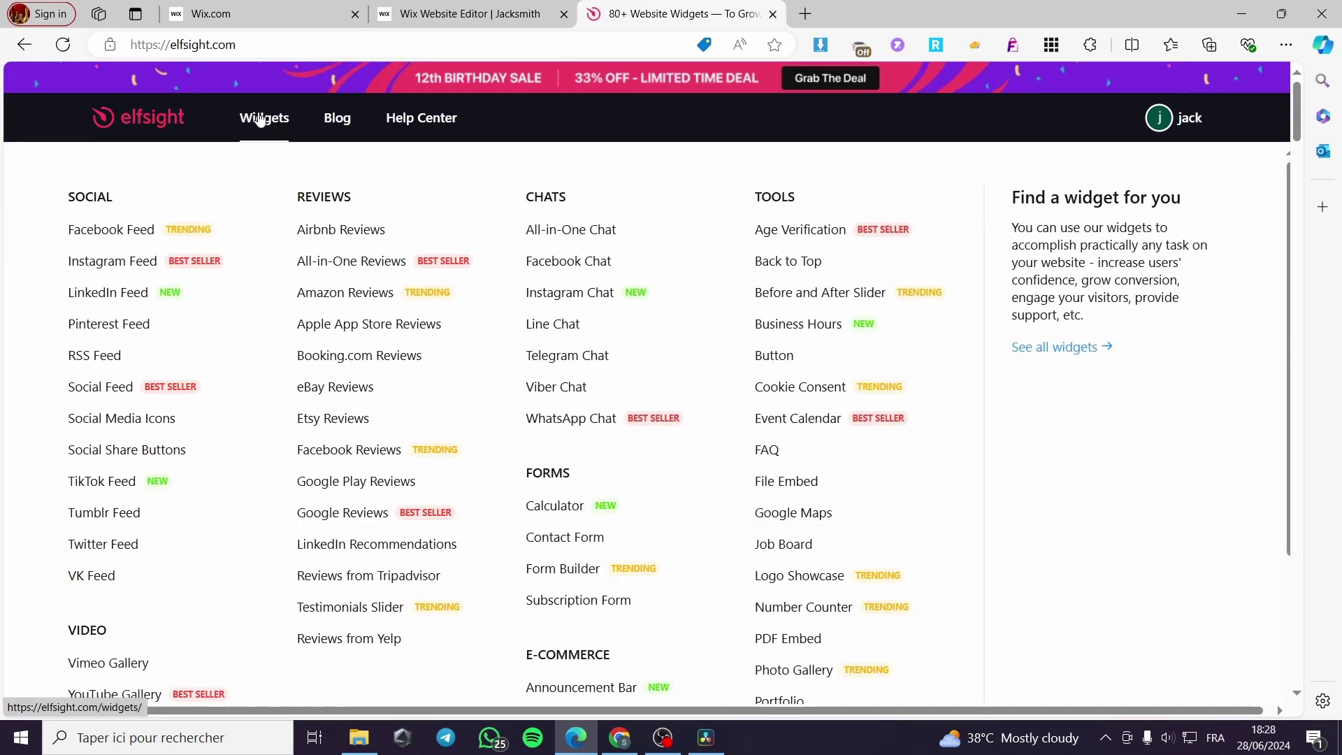
scroll(710, 480, "down", 3)
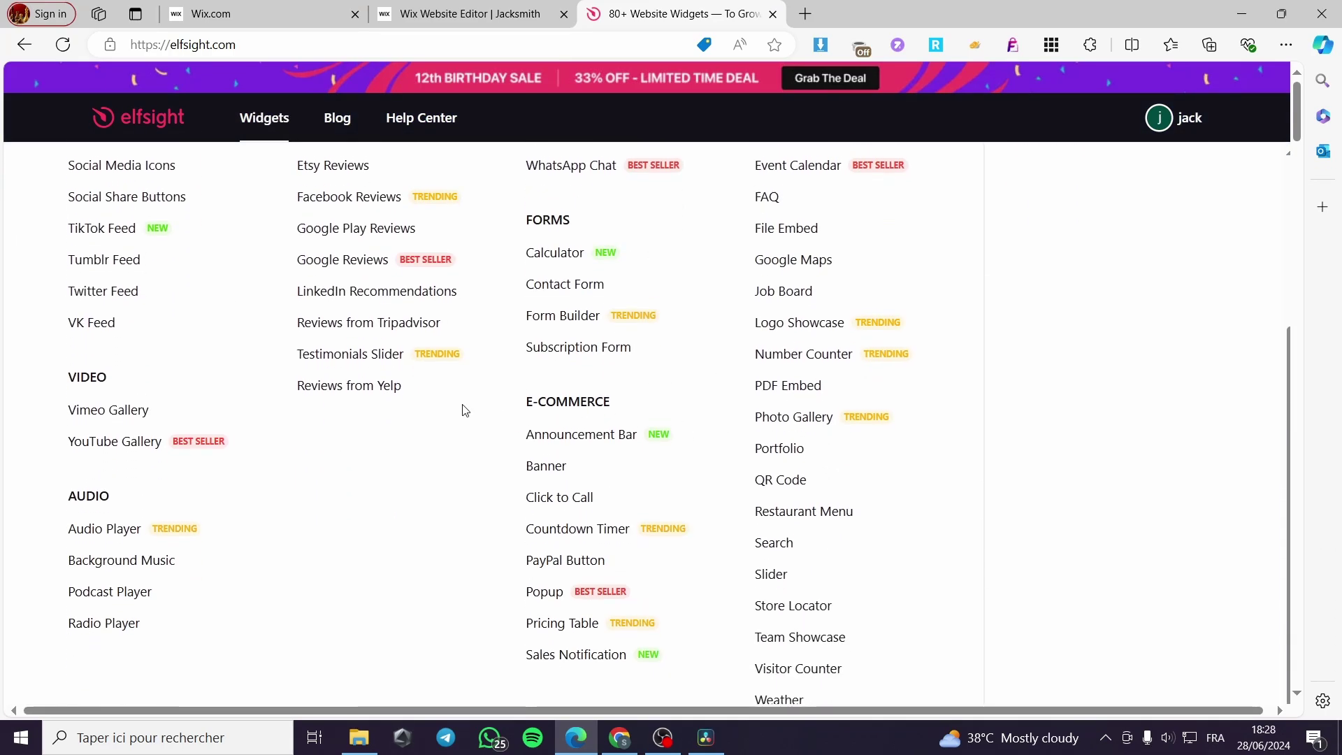
scroll(465, 410, "up", 3)
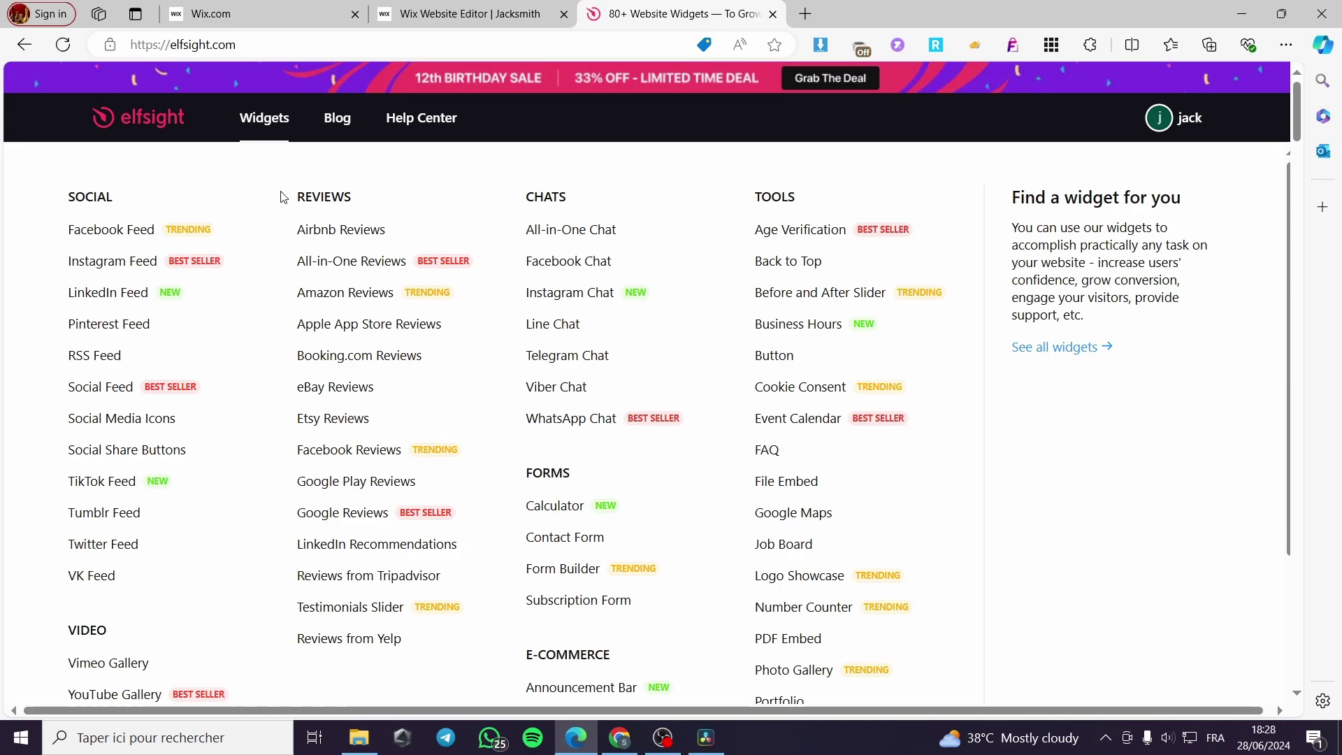
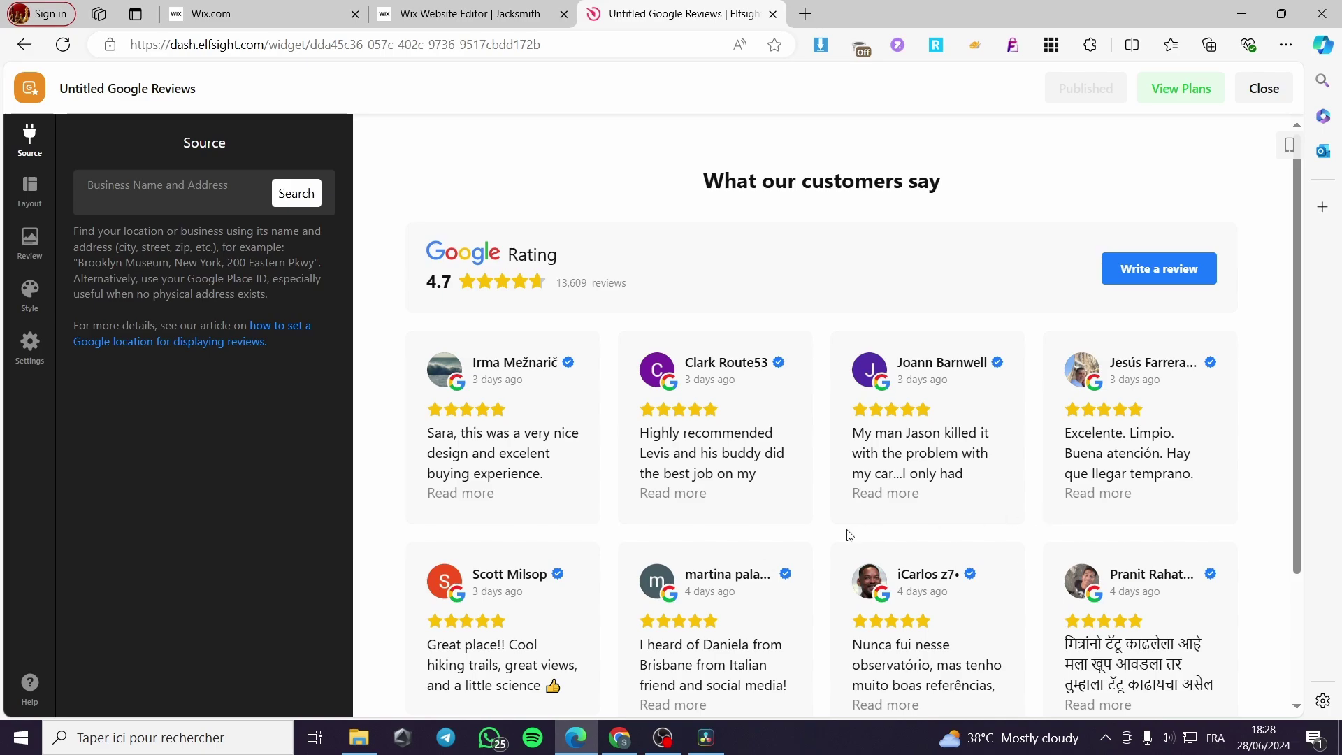
Try the Grid, List, Masonry, Badge and Slider layouts for the Google Reviews widget, settle on Carousel and review the remaining layout options
left_click(29, 187)
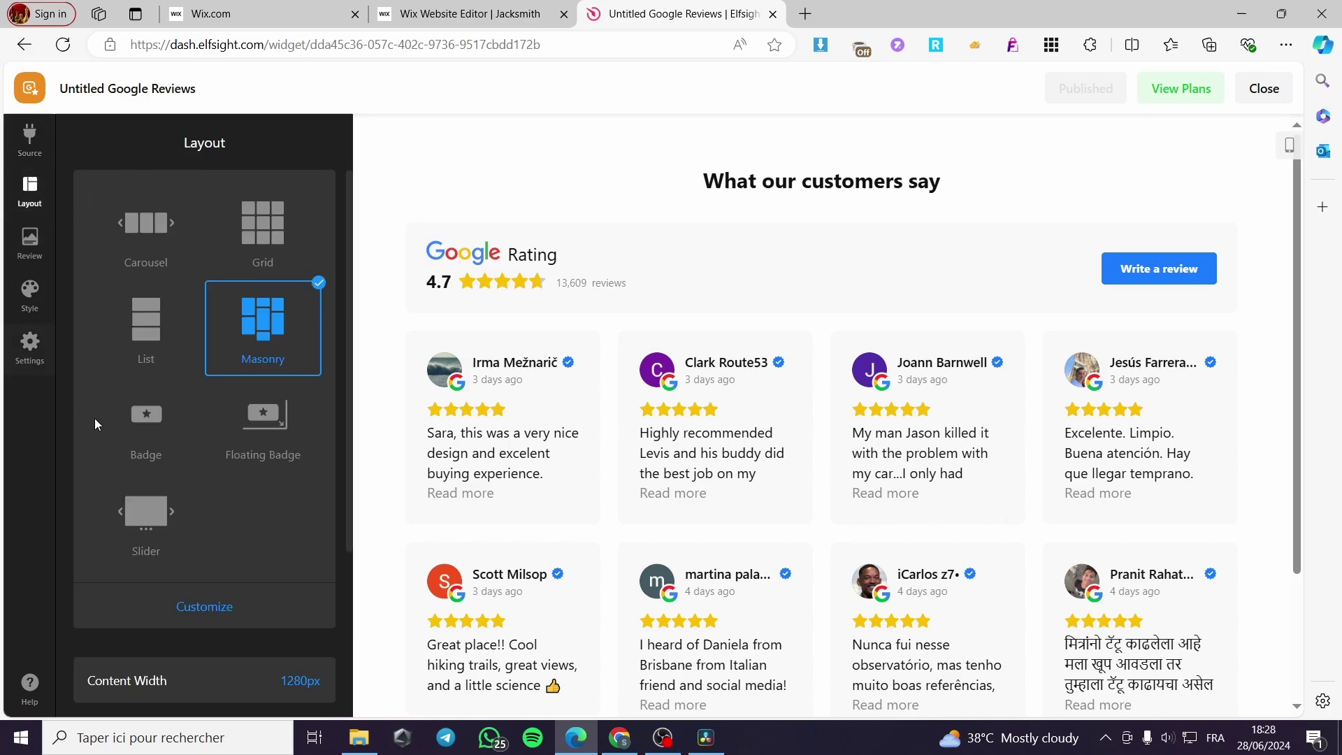
left_click(140, 250)
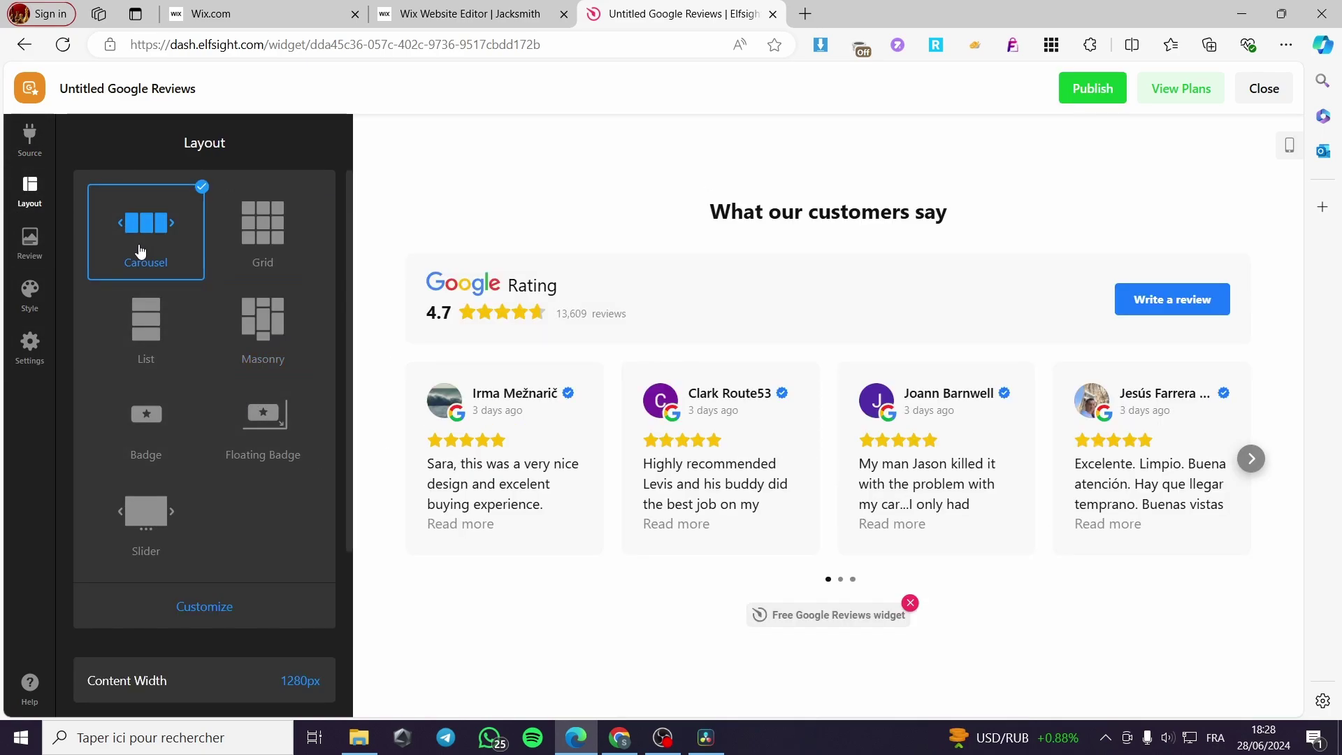
left_click(249, 238)
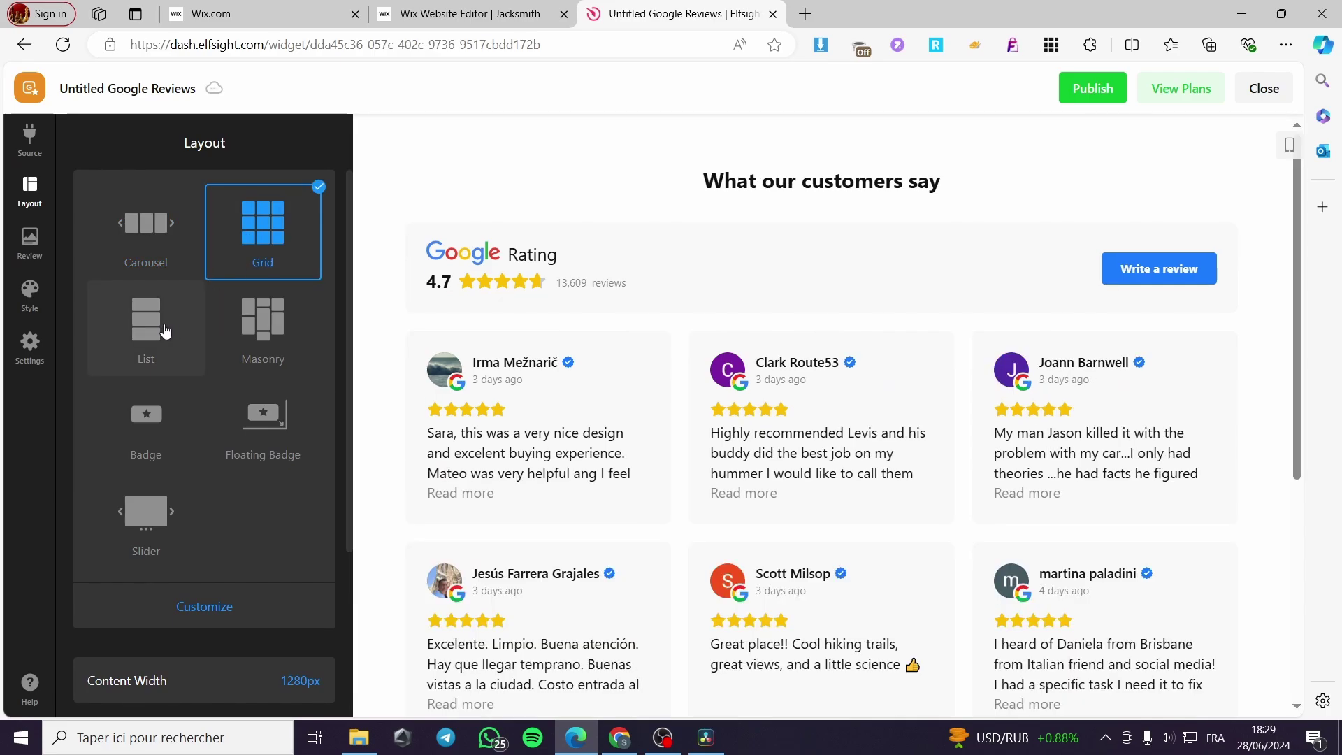
left_click(165, 331)
left_click(269, 329)
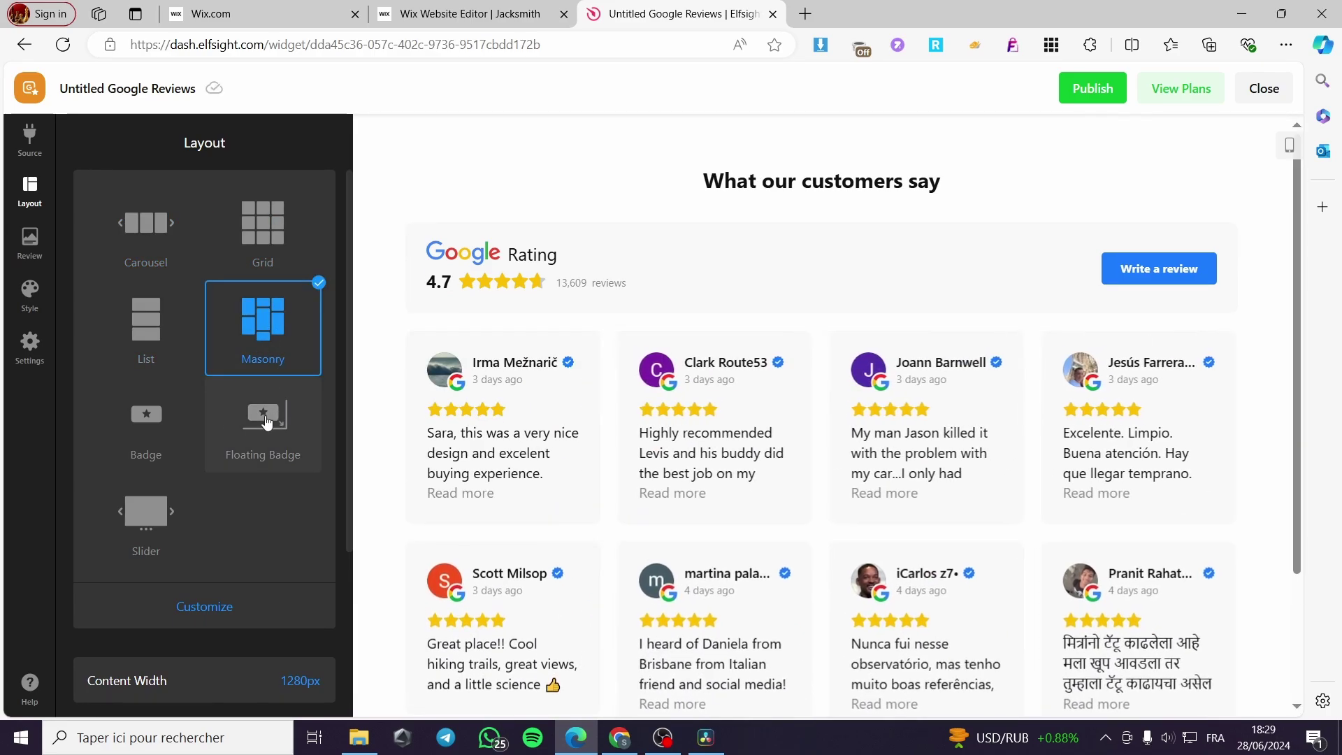
left_click(150, 423)
left_click(150, 520)
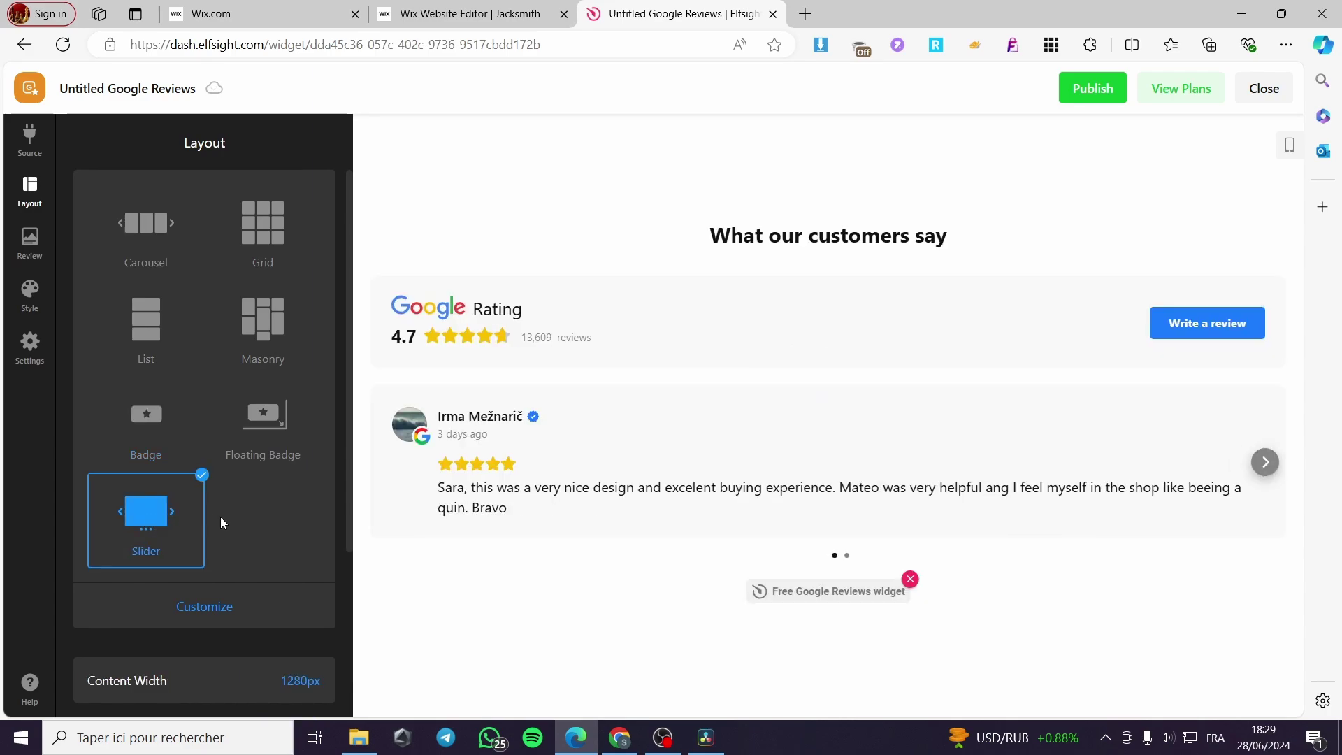
left_click(153, 216)
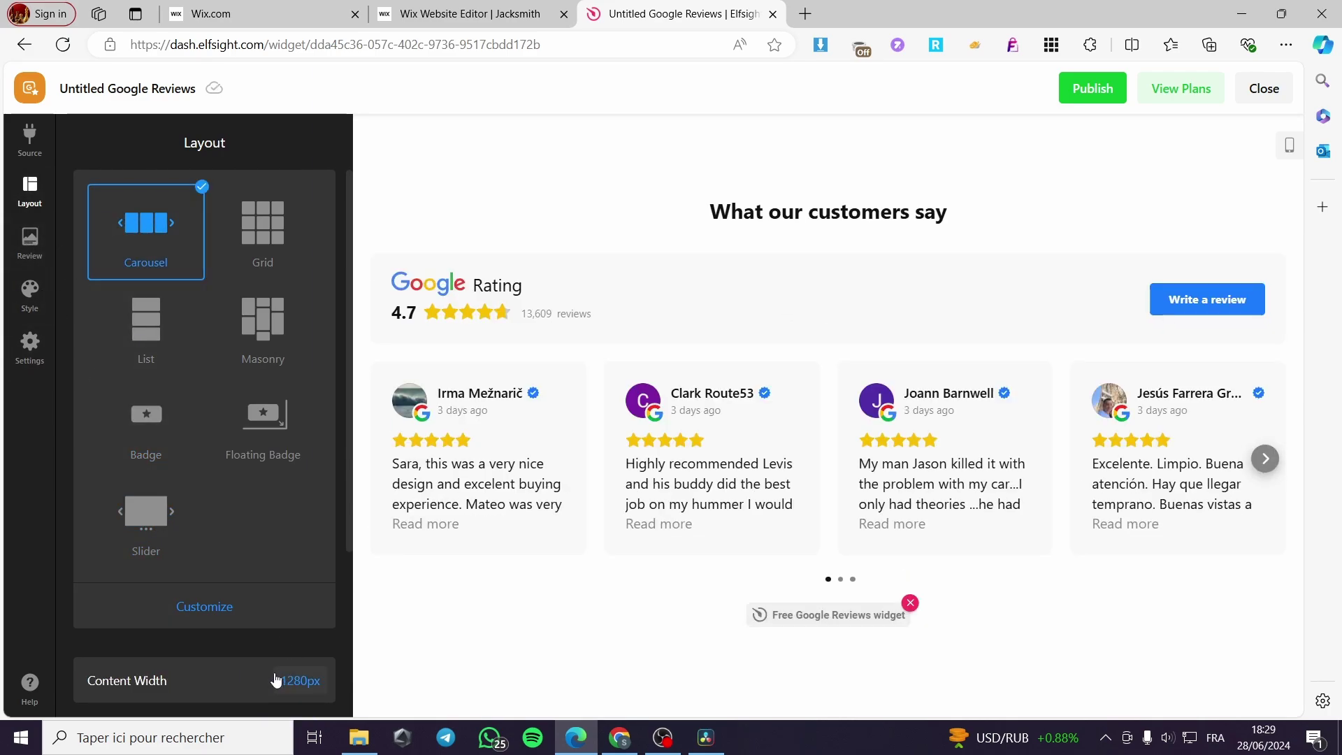
scroll(149, 685, "down", 3)
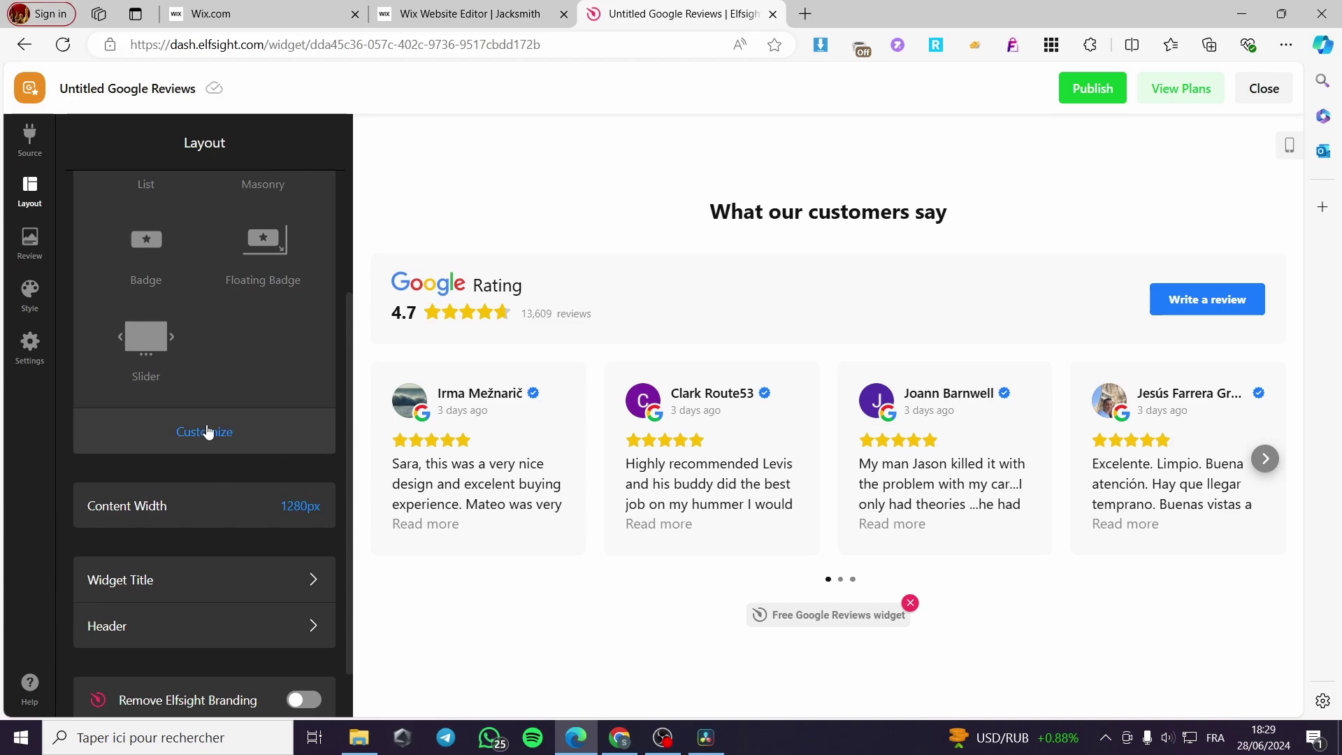
scroll(182, 440, "down", 1)
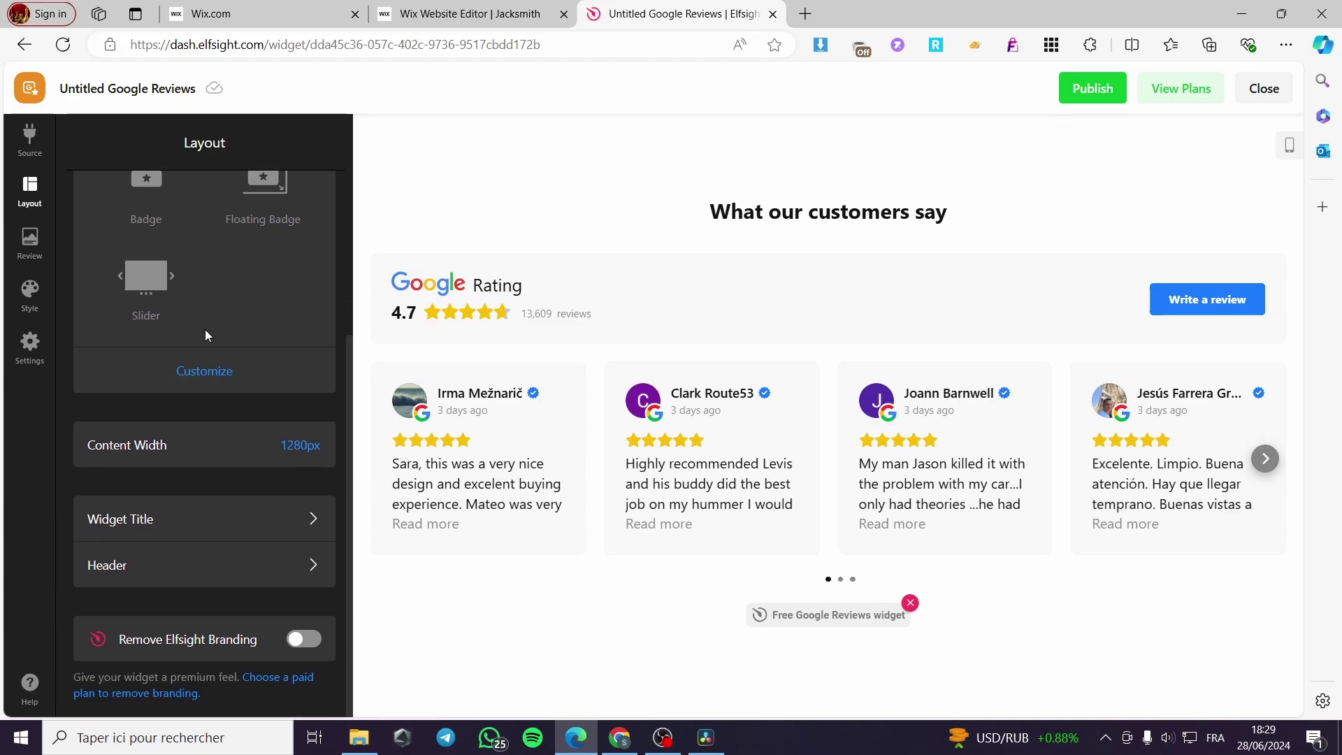
scroll(140, 461, "up", 1)
scroll(202, 495, "down", 1)
Preview the alternative review styles for the widget's cards and return to the first style
left_click(28, 242)
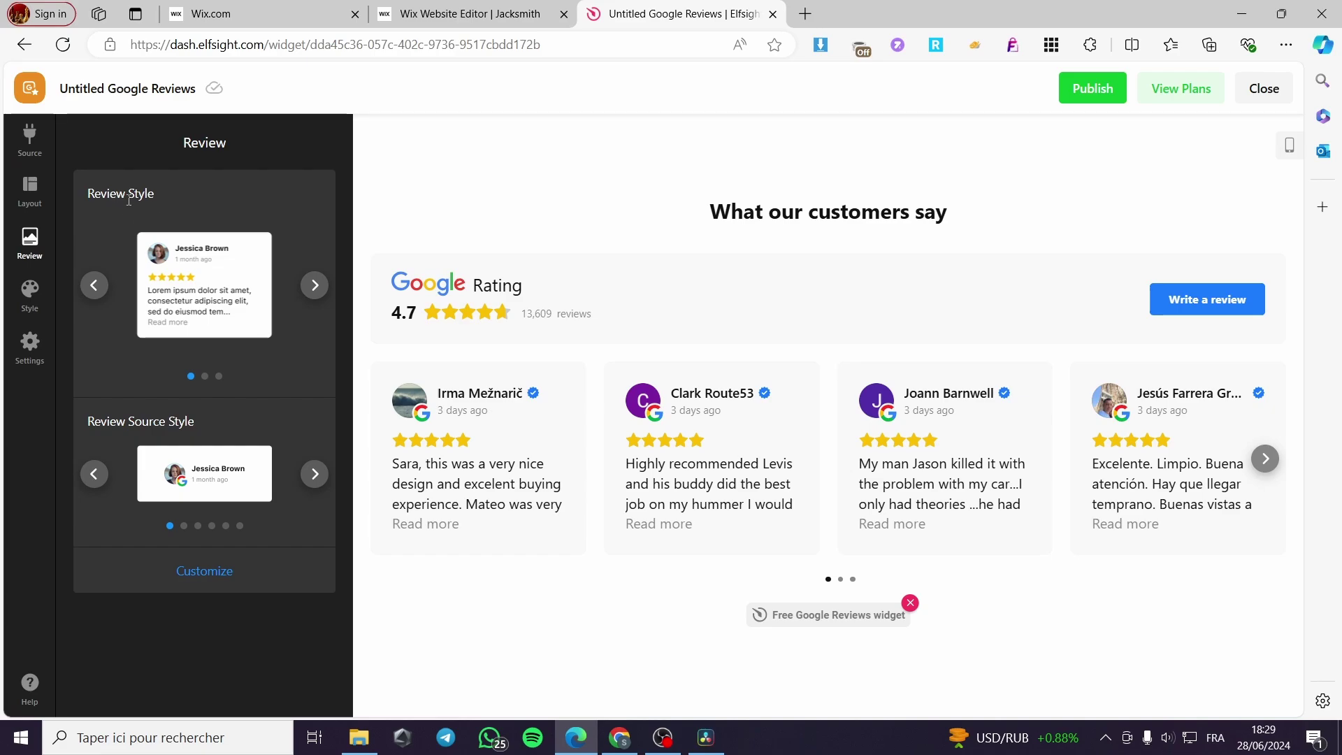
left_click(314, 286)
left_click(314, 286)
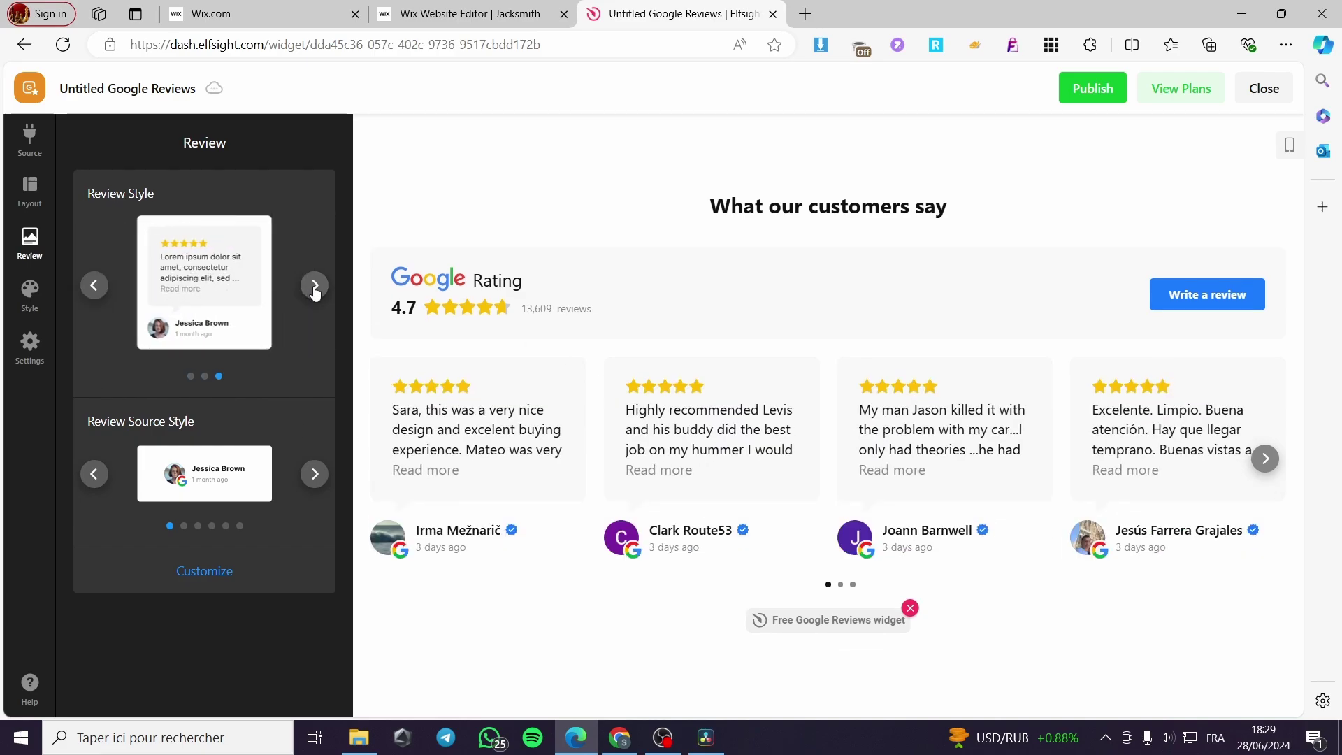
left_click(98, 286)
left_click(99, 286)
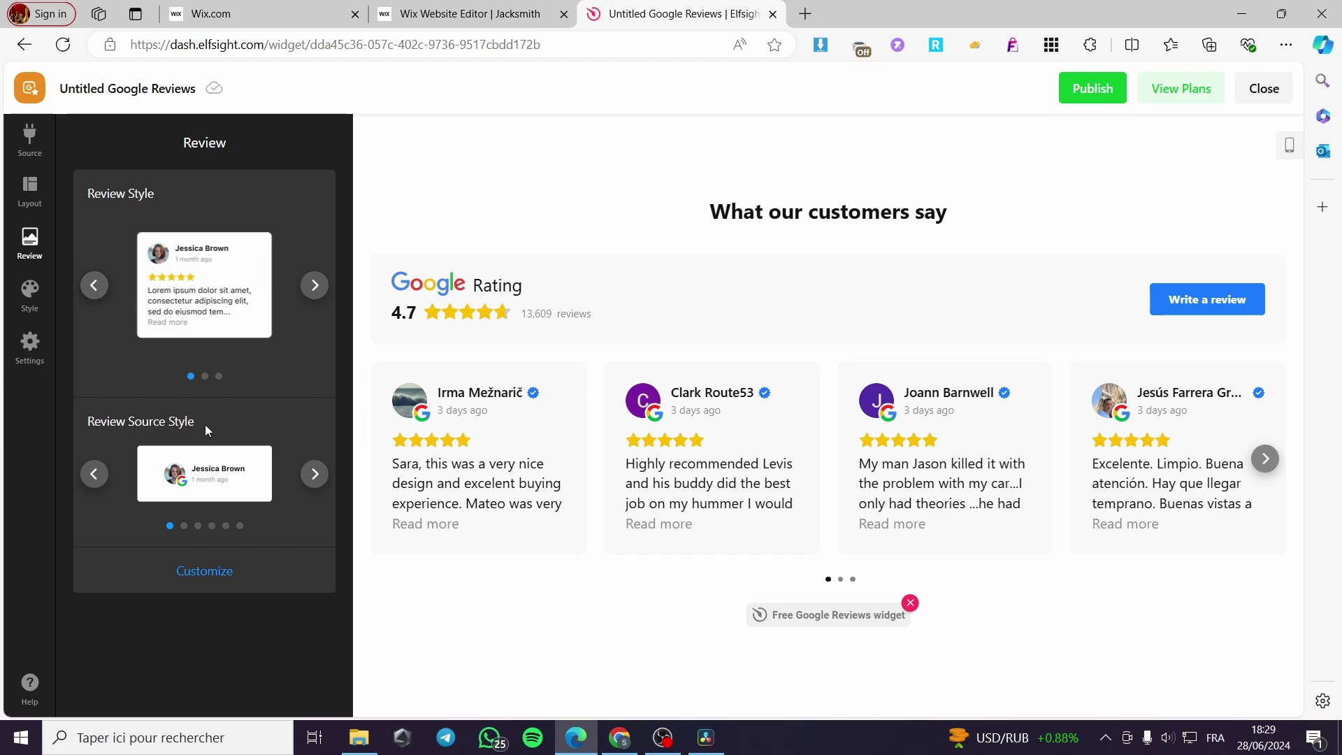
Set the Google Reviews widget's review source style to the fourth option, with the date followed by a plain-text Google link
left_click(316, 475)
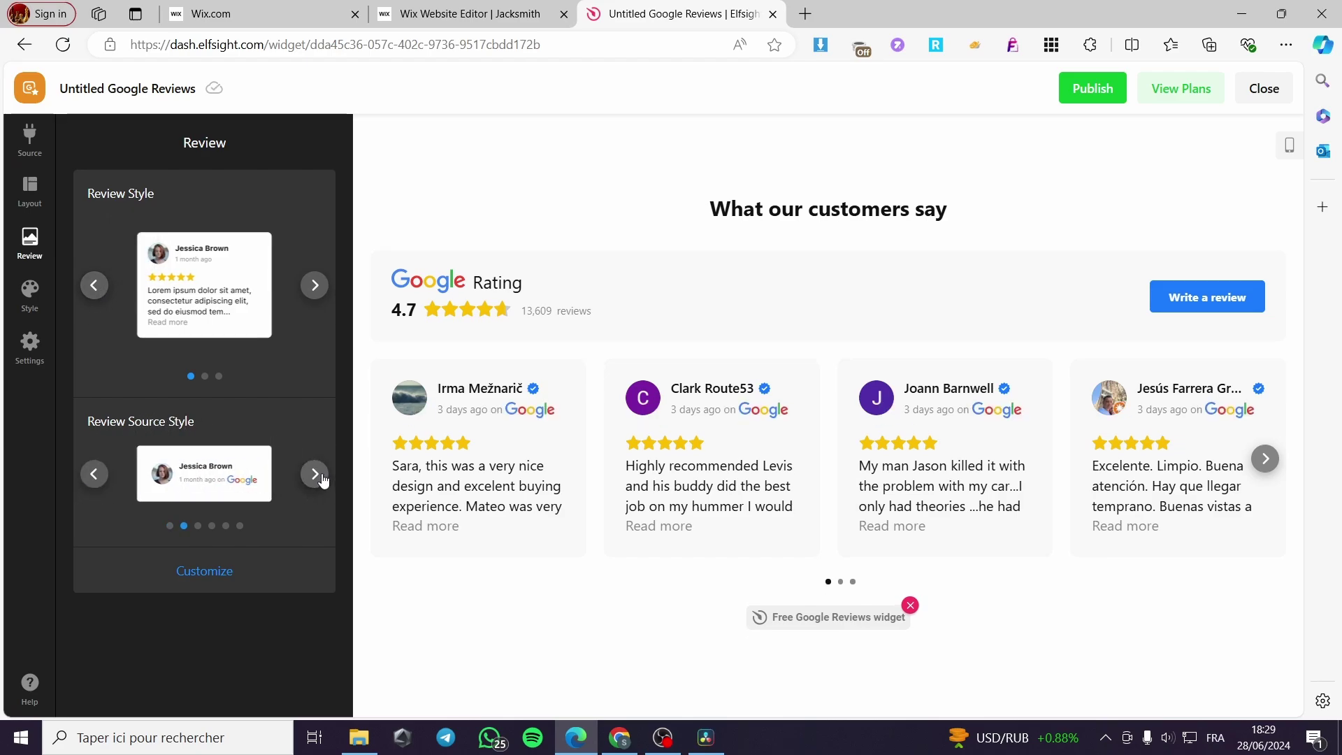
left_click(315, 475)
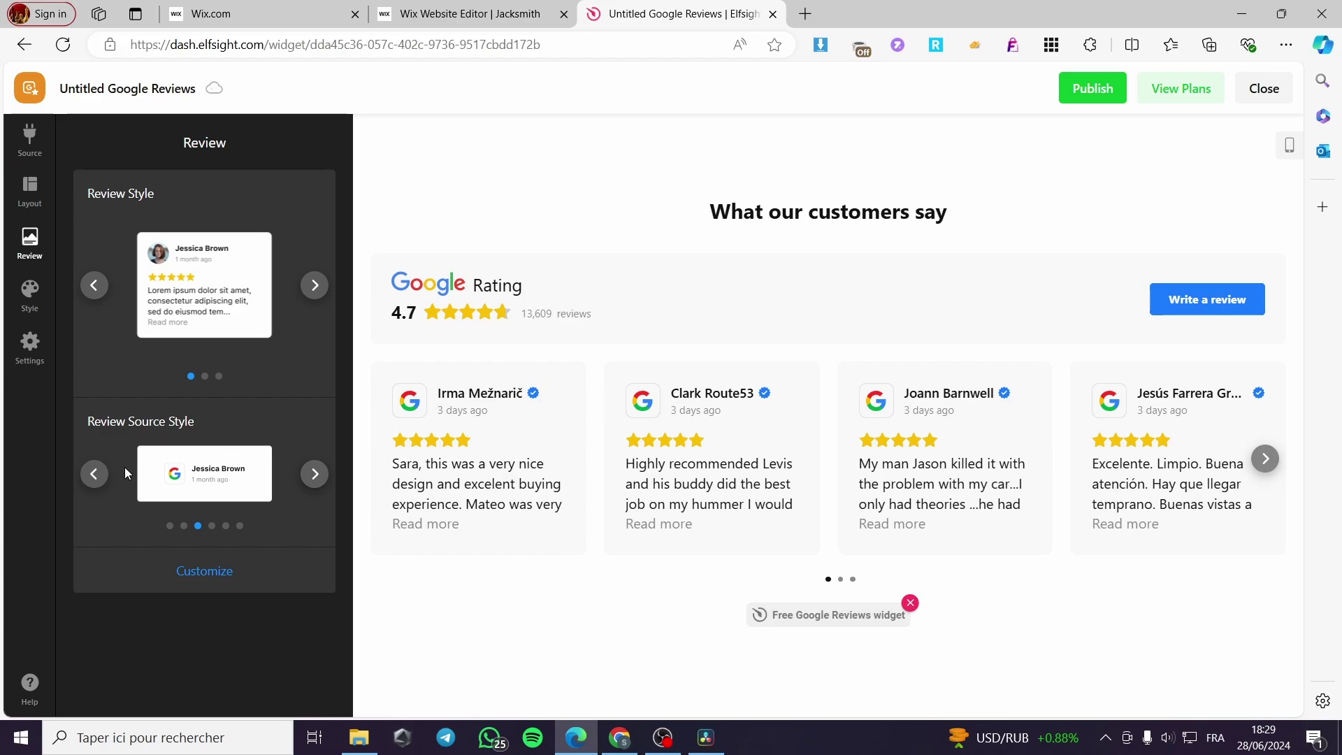
left_click(321, 474)
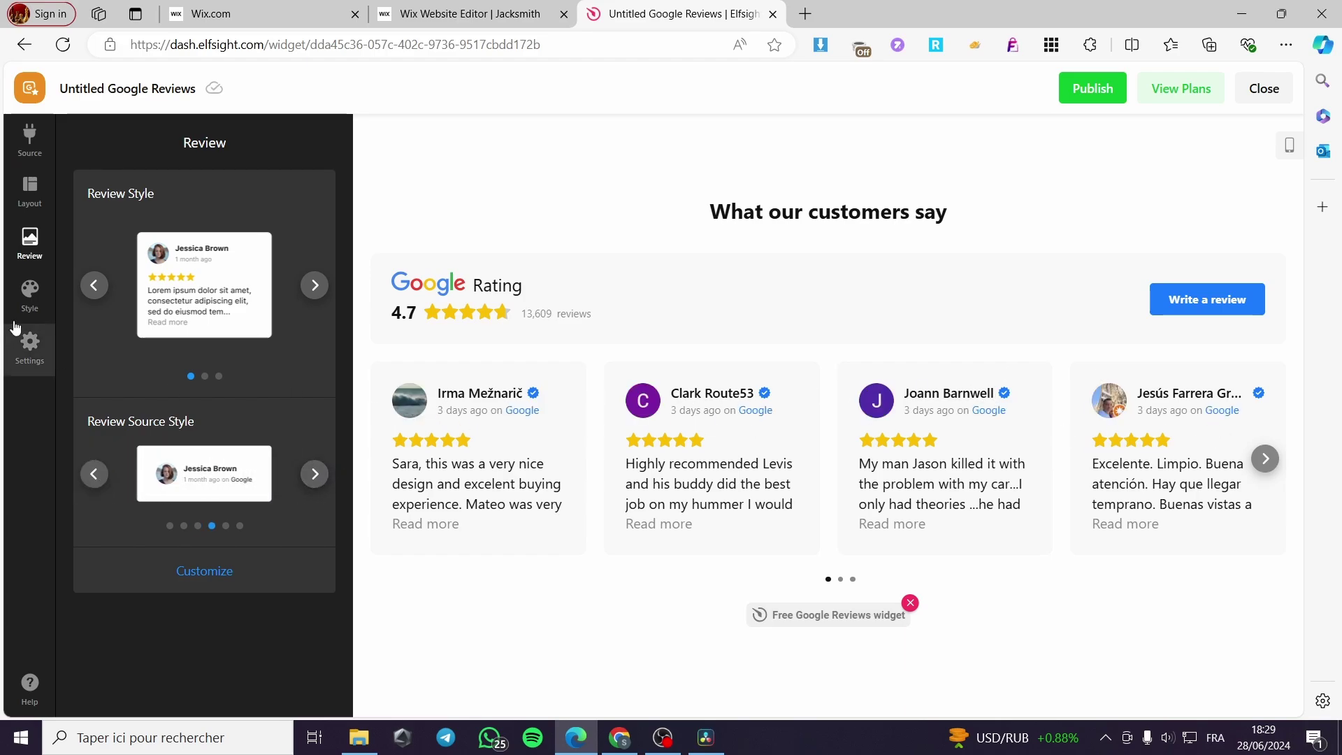
Try magenta, green, teal and dark blue accent colors for the widget and settle on bright blue
left_click(31, 299)
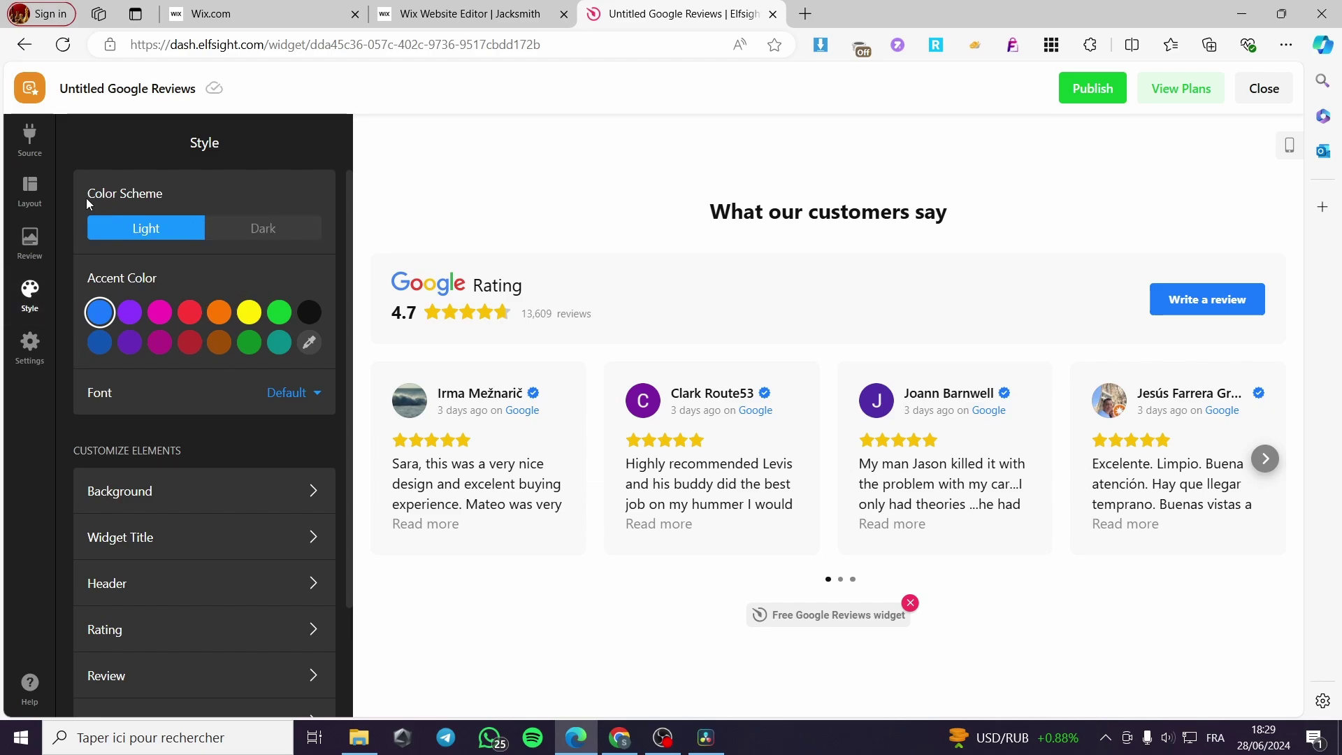
left_click(159, 311)
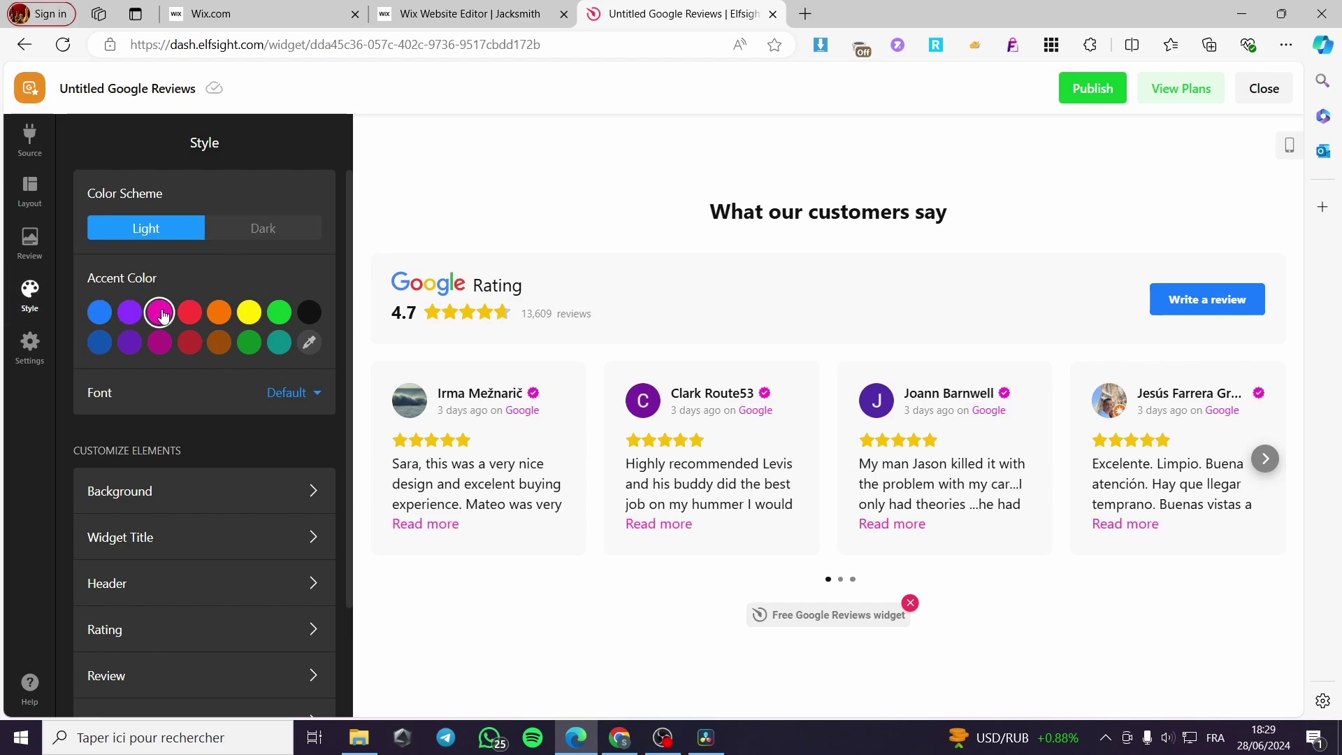
left_click(278, 318)
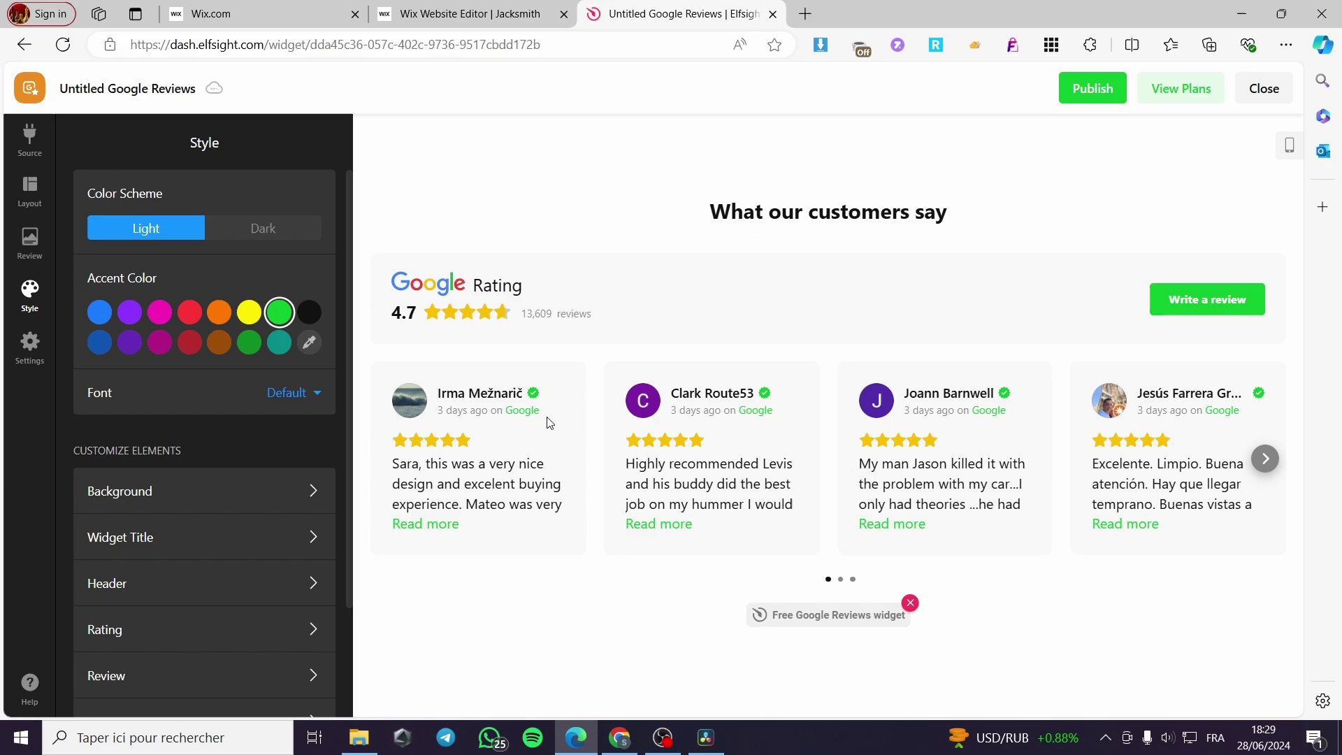
left_click(99, 312)
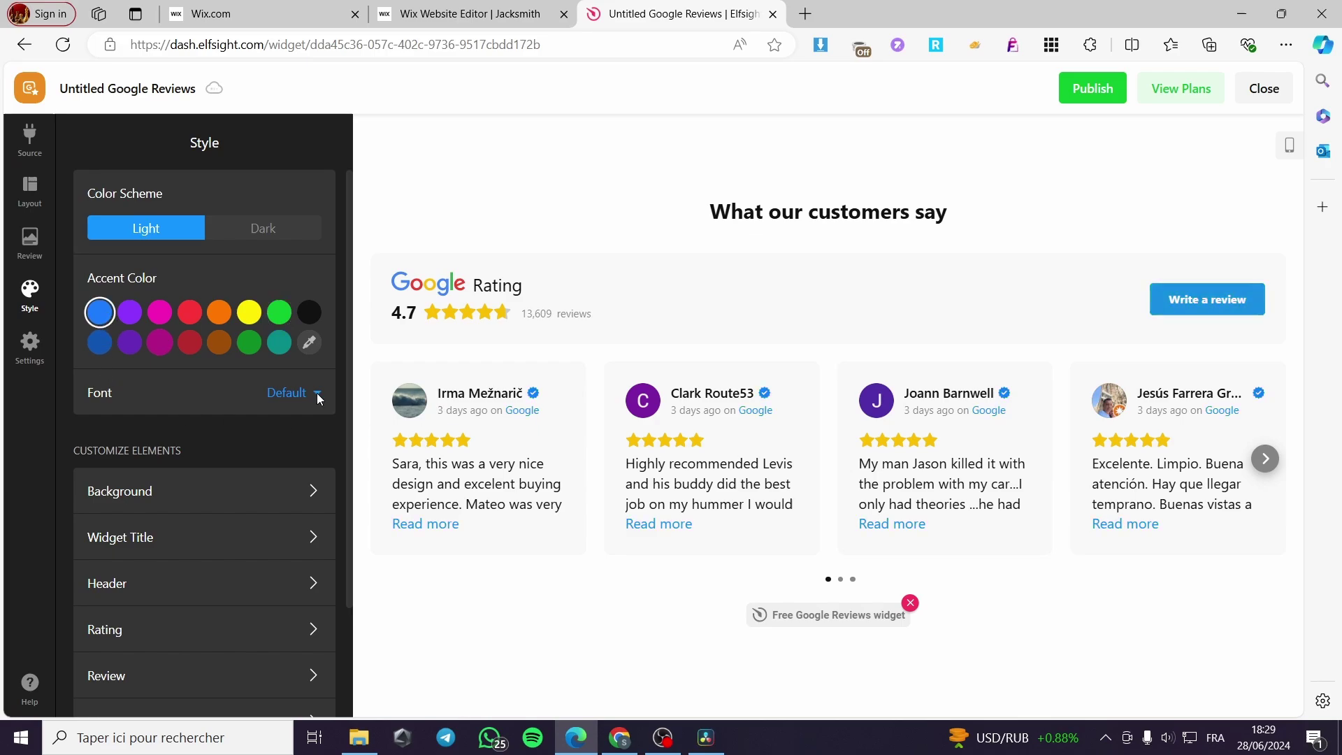
left_click(309, 341)
left_click(279, 341)
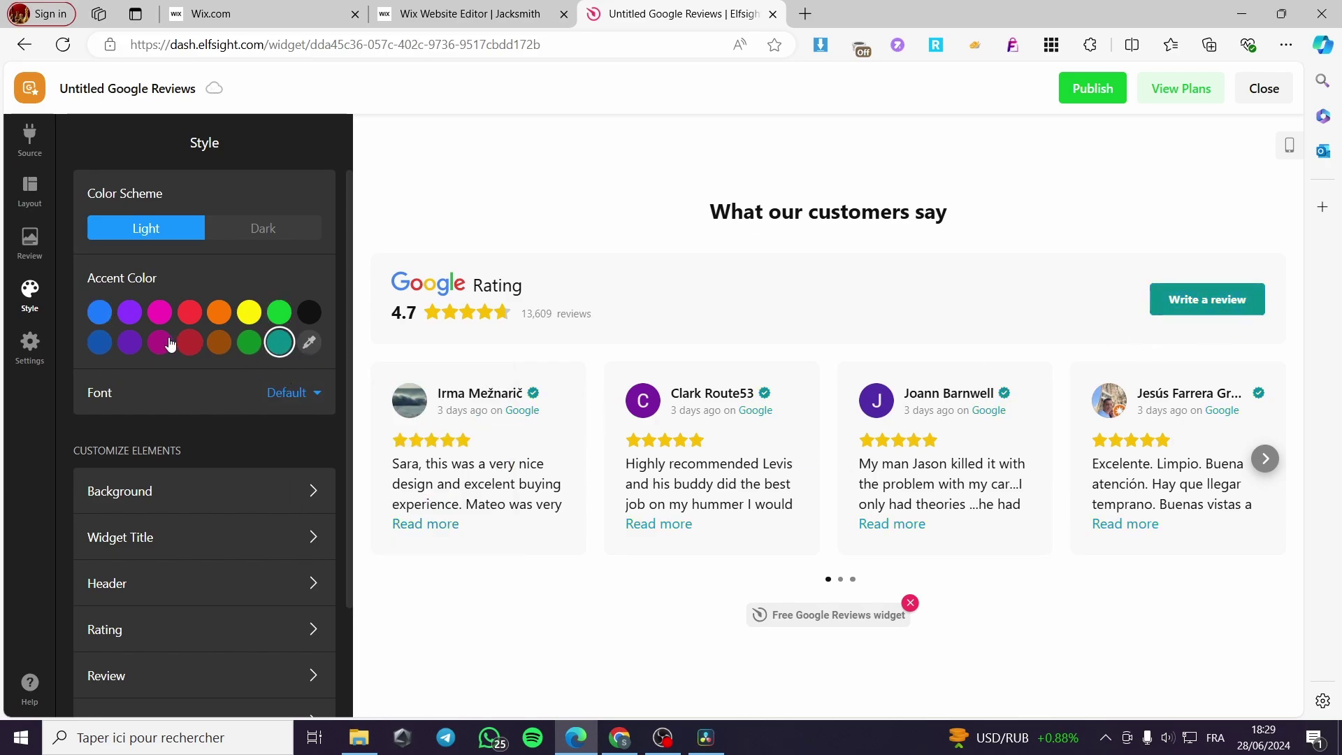
left_click(99, 341)
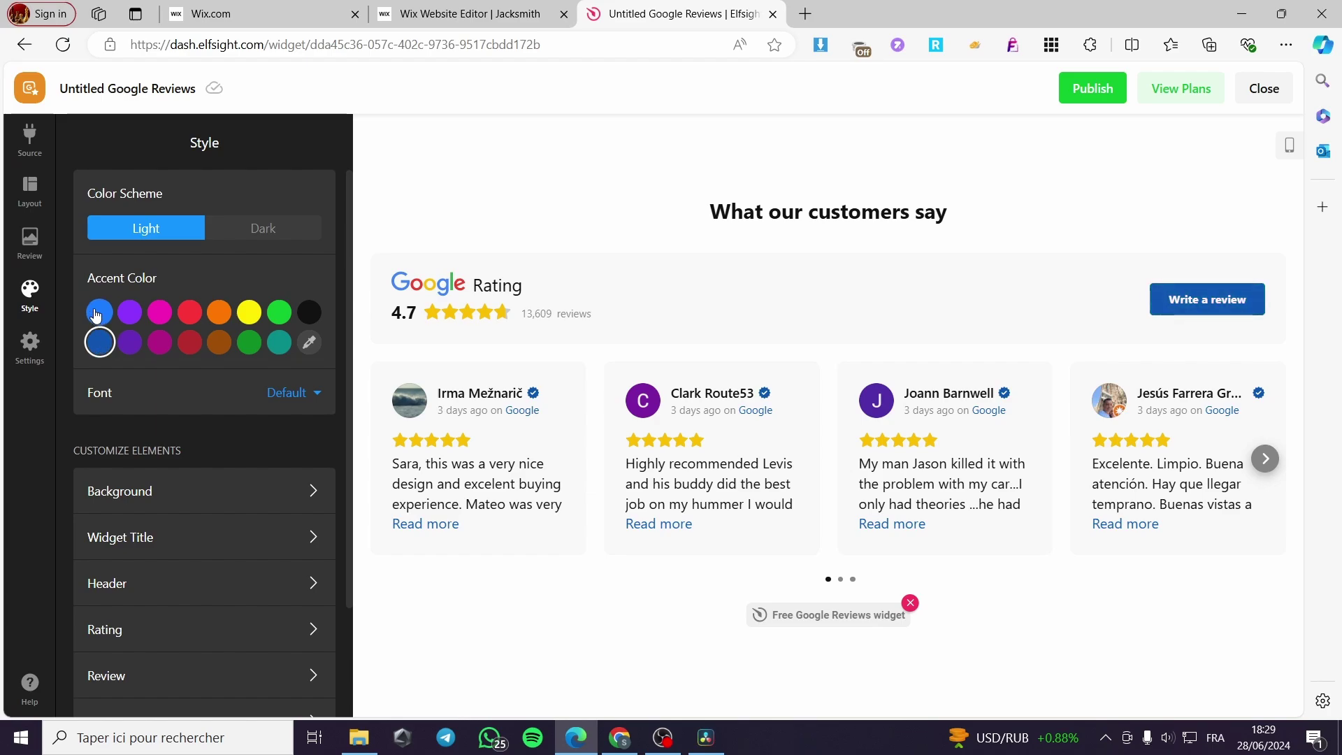
left_click(98, 313)
Examine the widget's customizable style elements and its language, auto-translation, link and rating format settings
scroll(182, 391, "down", 2)
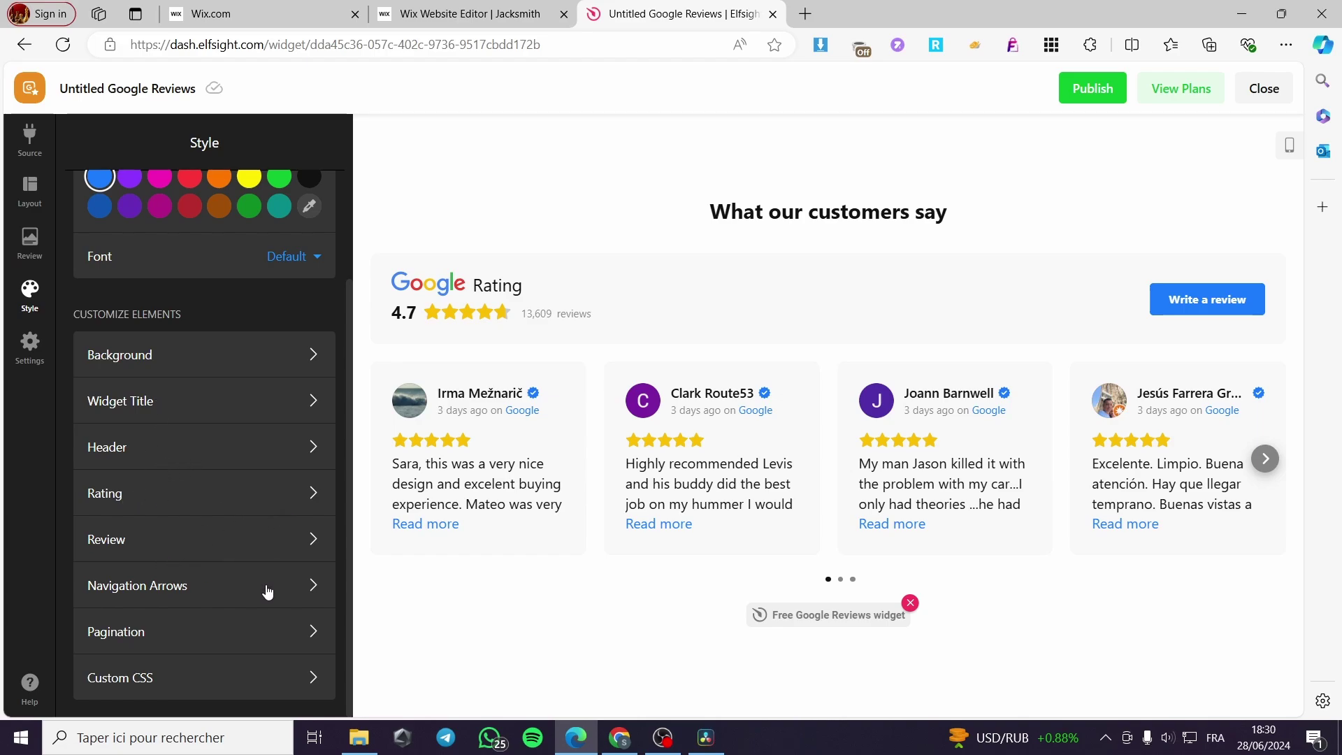
left_click(30, 353)
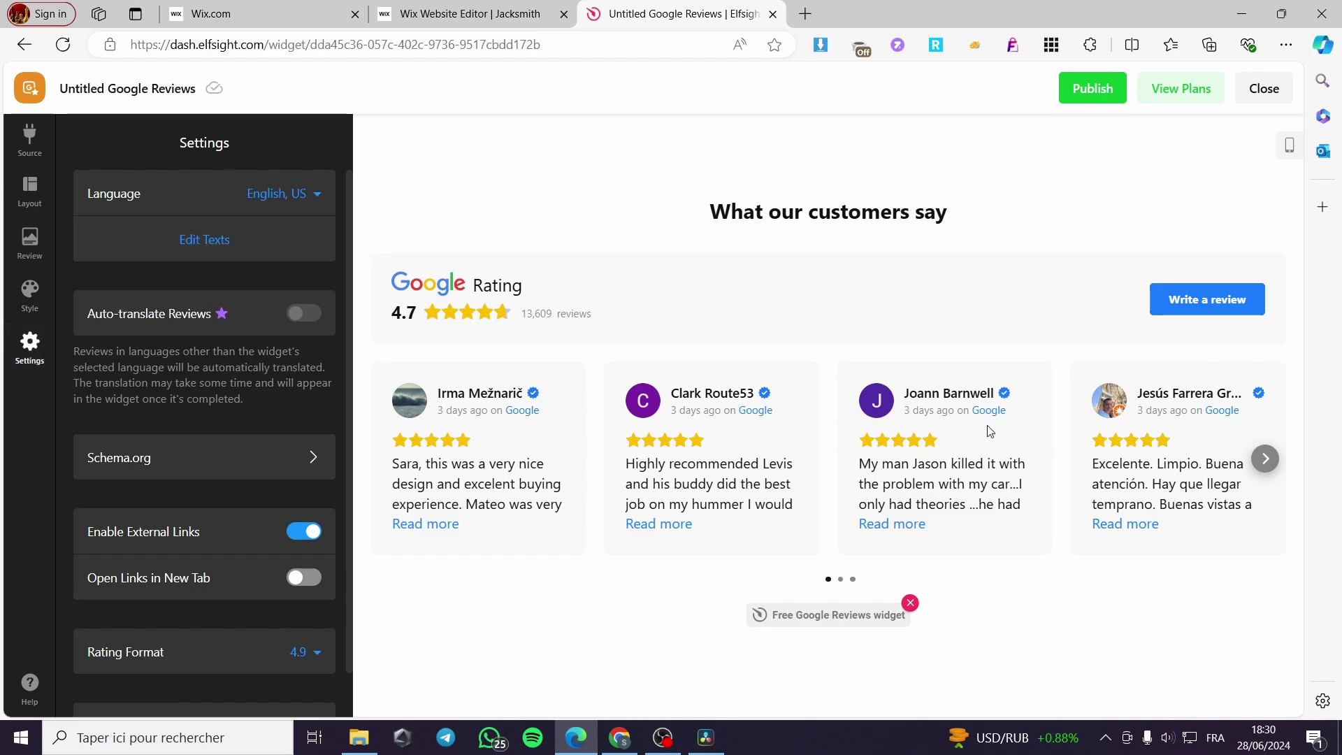
scroll(210, 390, "down", 1)
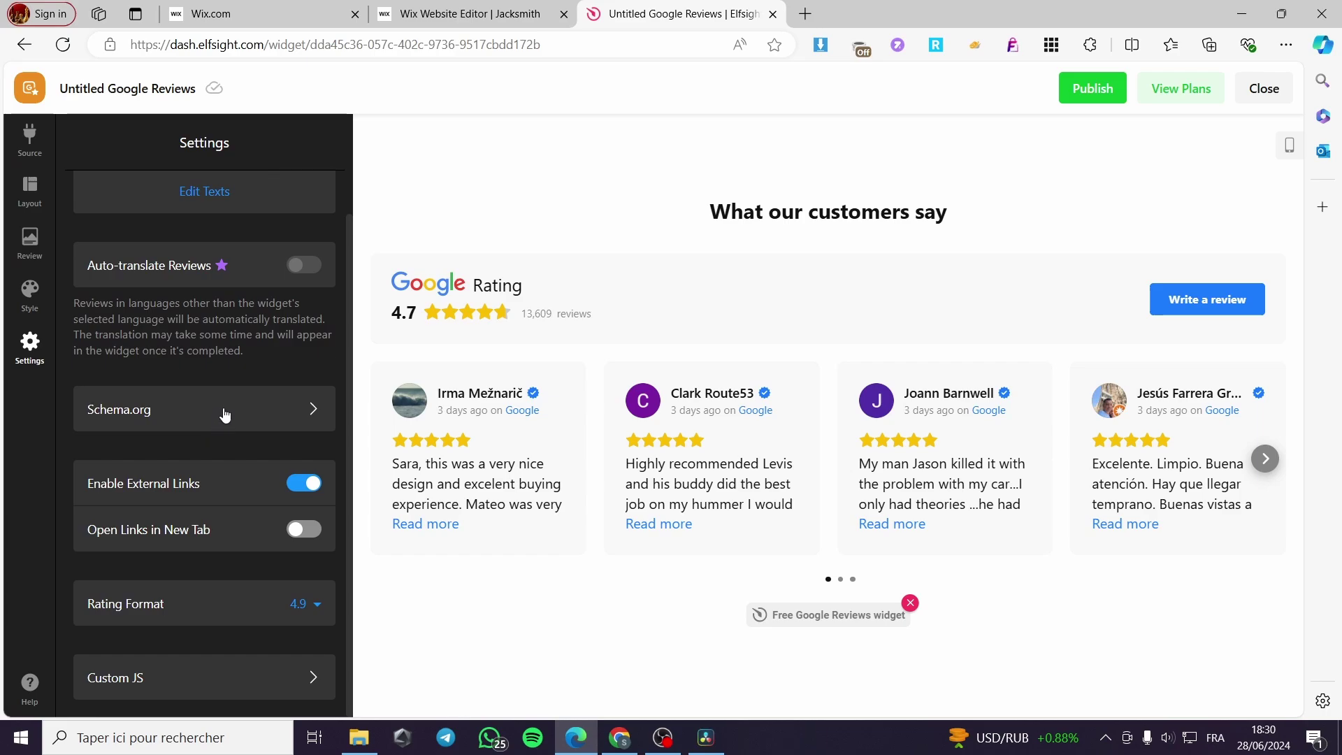
scroll(222, 417, "up", 1)
mouse_move(305, 329)
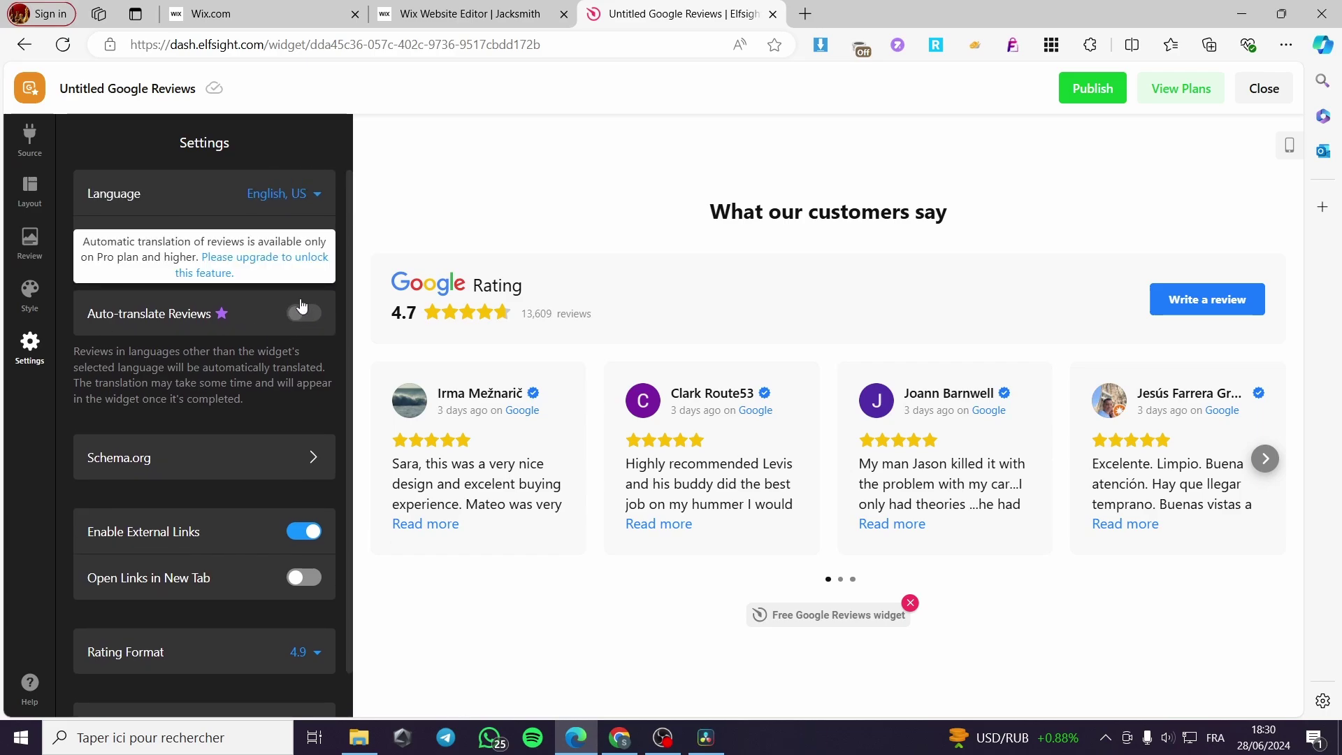
scroll(238, 395, "down", 1)
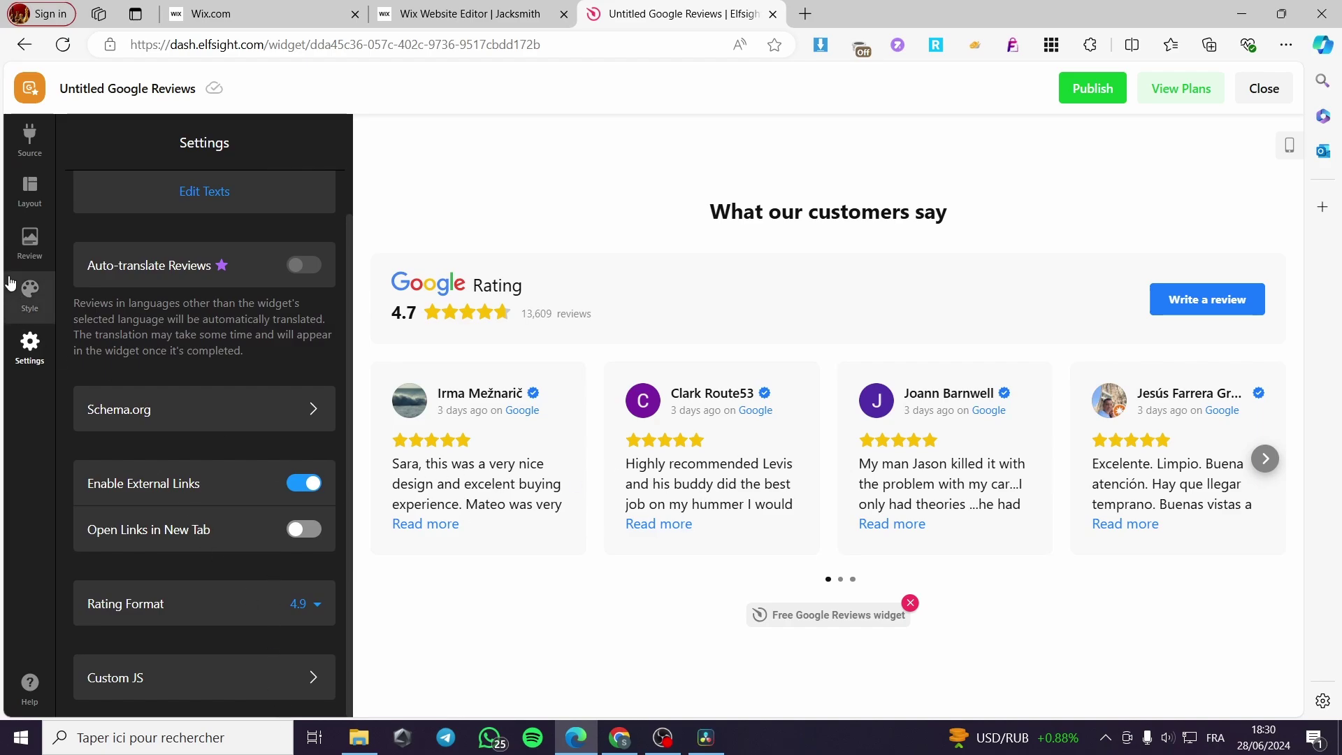
Examine the review card customization options, including reviewer details, source, date, rating, images and name format
left_click(30, 241)
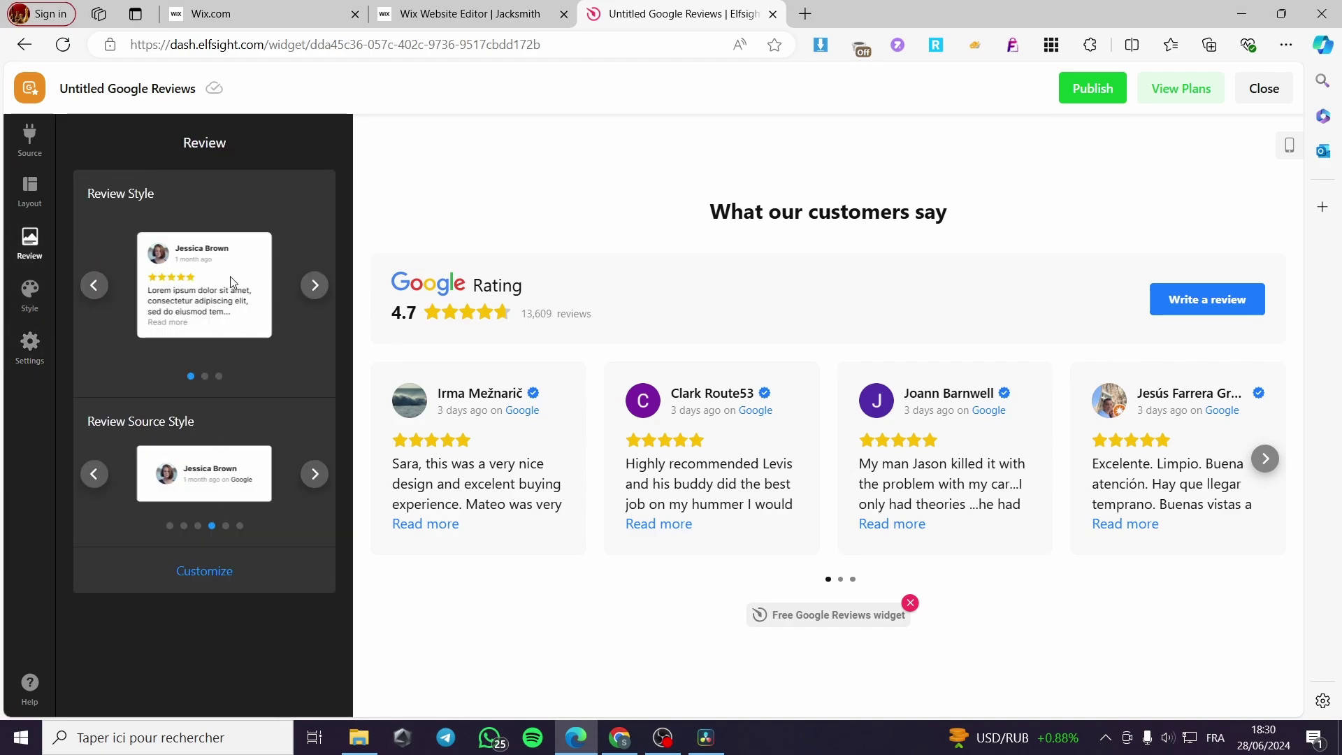
left_click(205, 571)
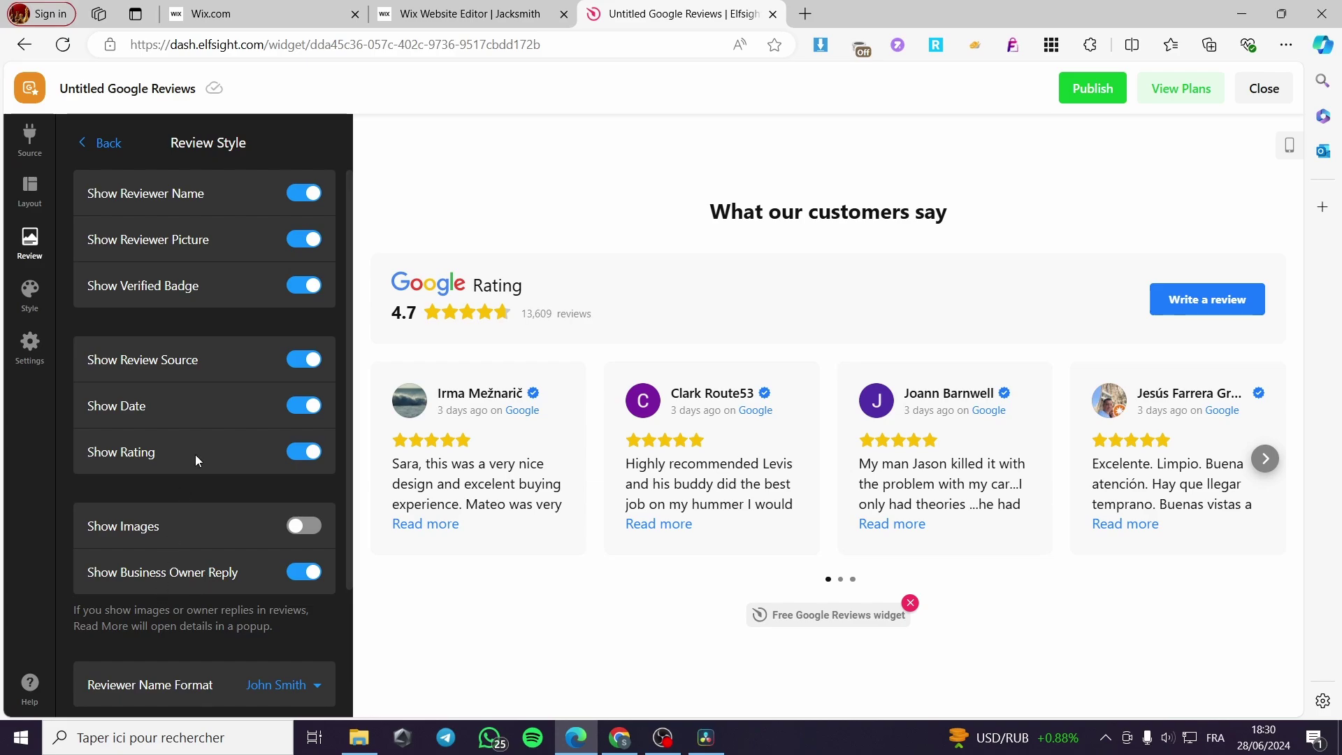
scroll(195, 454, "down", 2)
scroll(194, 532, "up", 2)
Publish the Google Reviews widget, leave its editor and copy the widget's embed code
left_click(1109, 98)
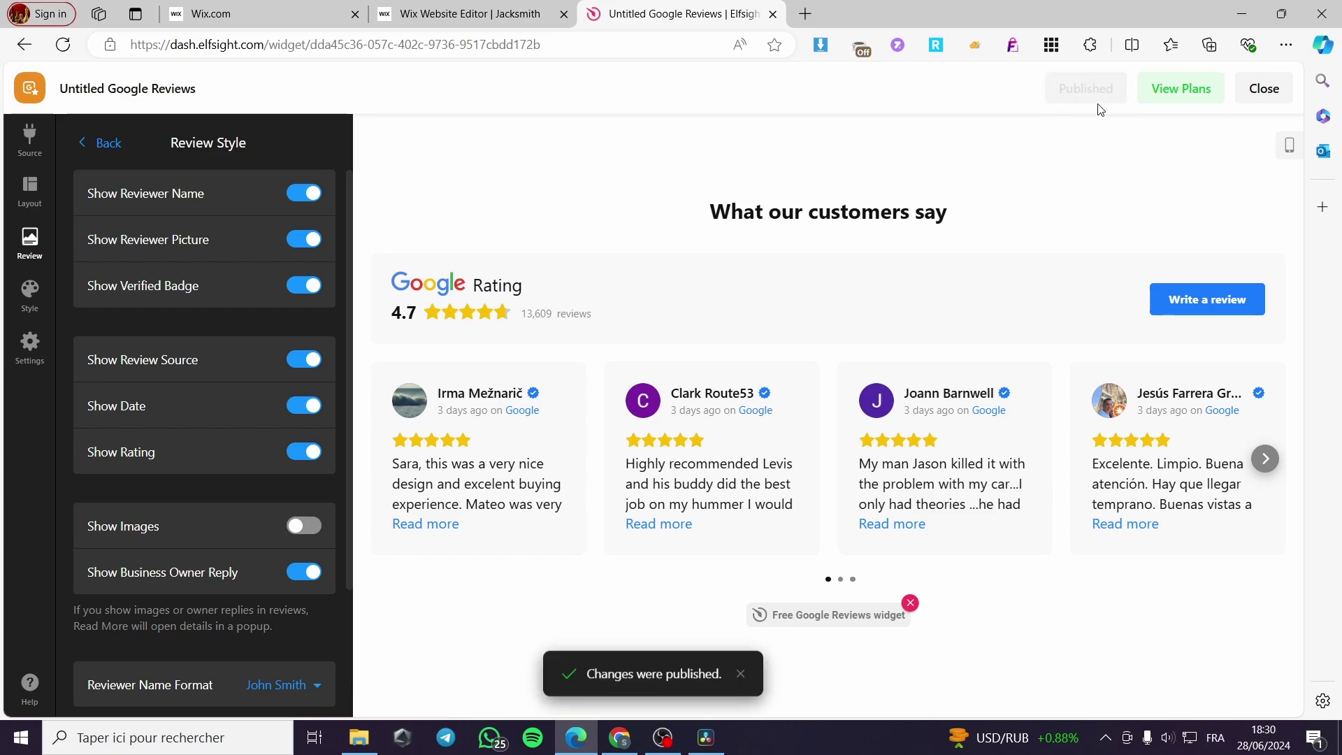
left_click(1265, 88)
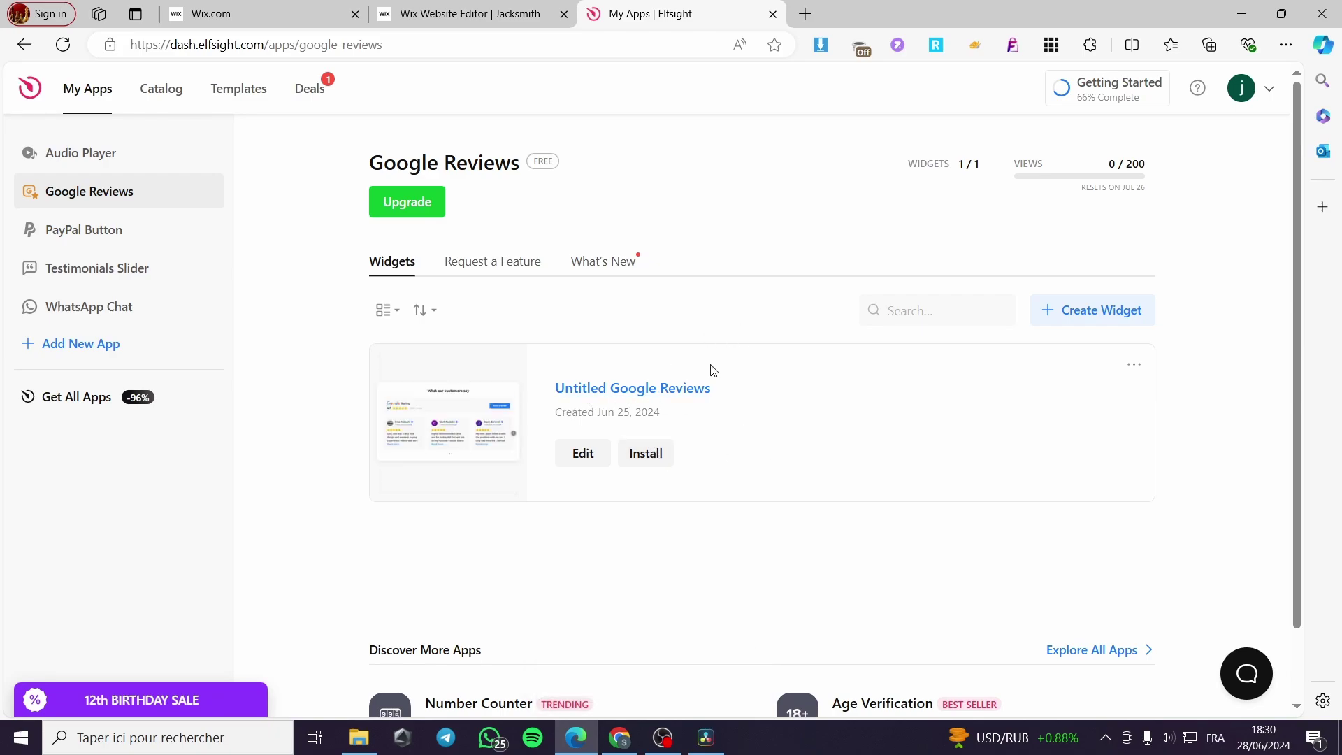
left_click(648, 455)
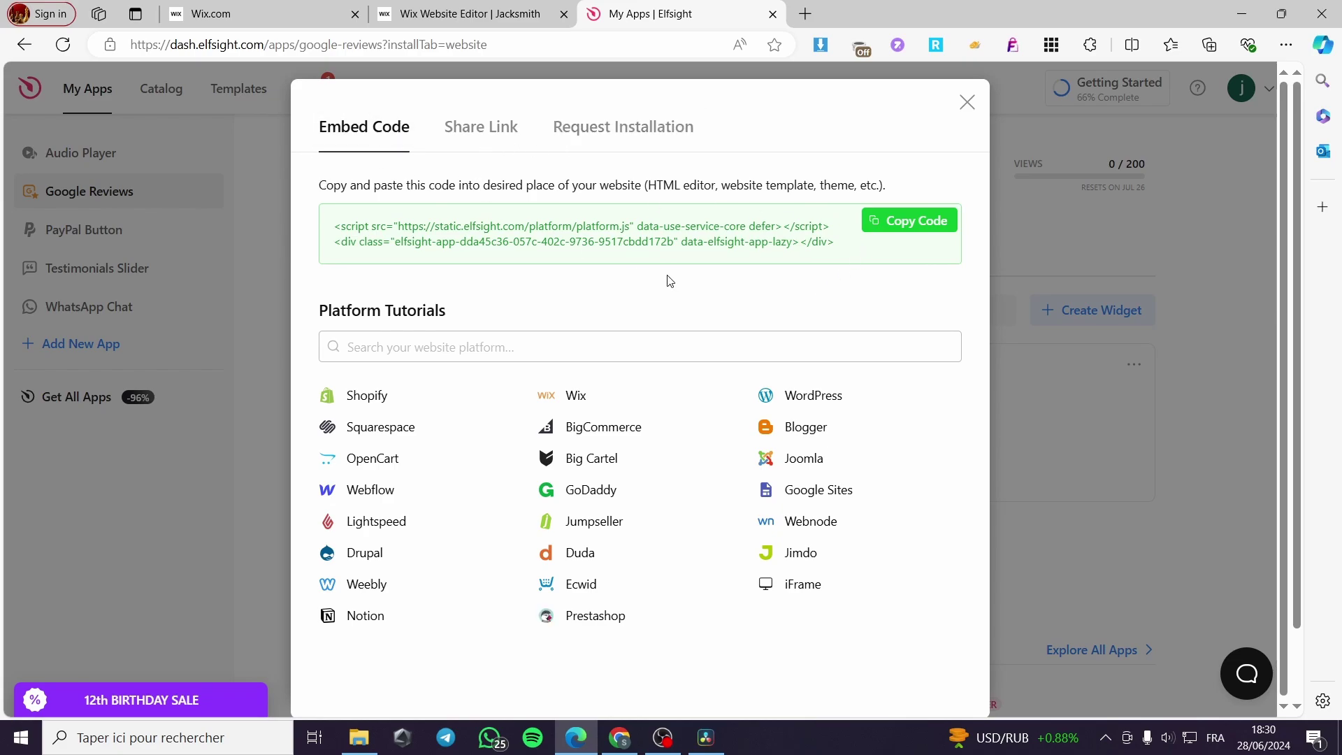
left_click(928, 223)
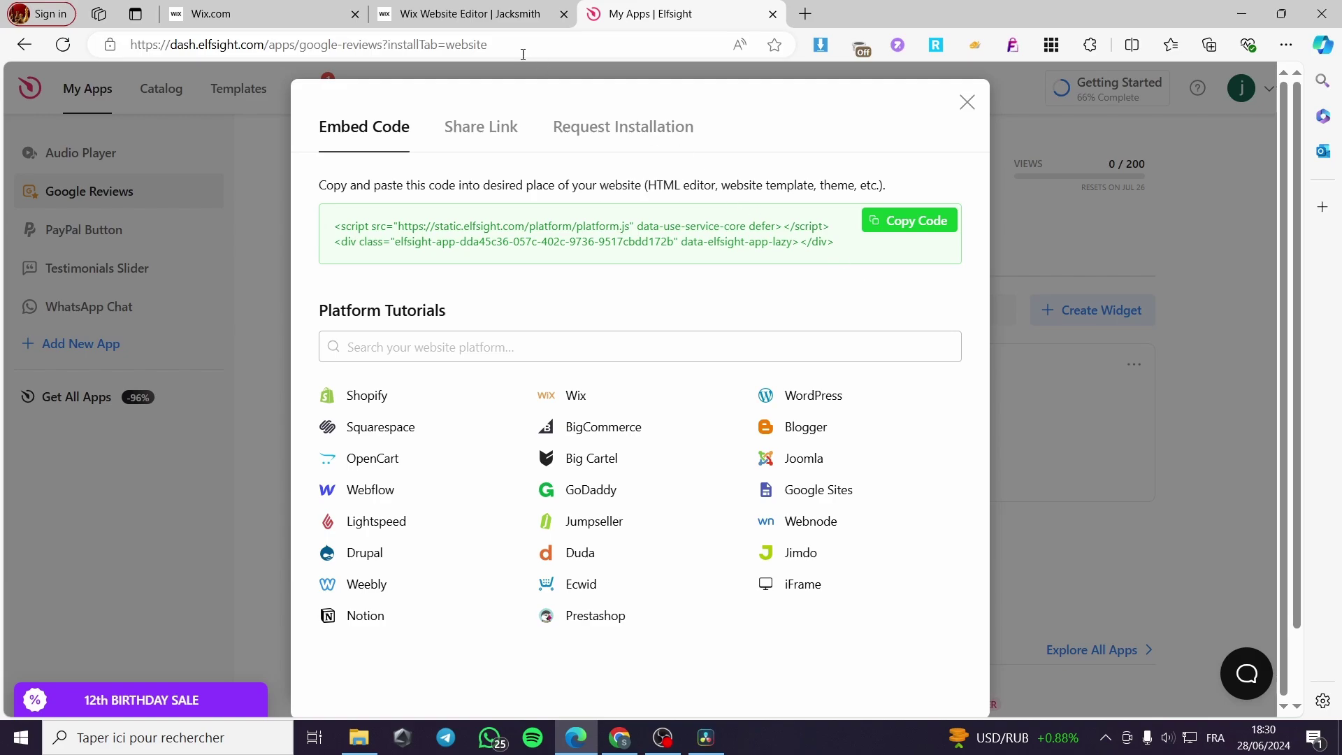
Switch to the Wix editor and add a blank section below the What People Say testimonials strip
left_click(452, 18)
scroll(748, 494, "up", 5)
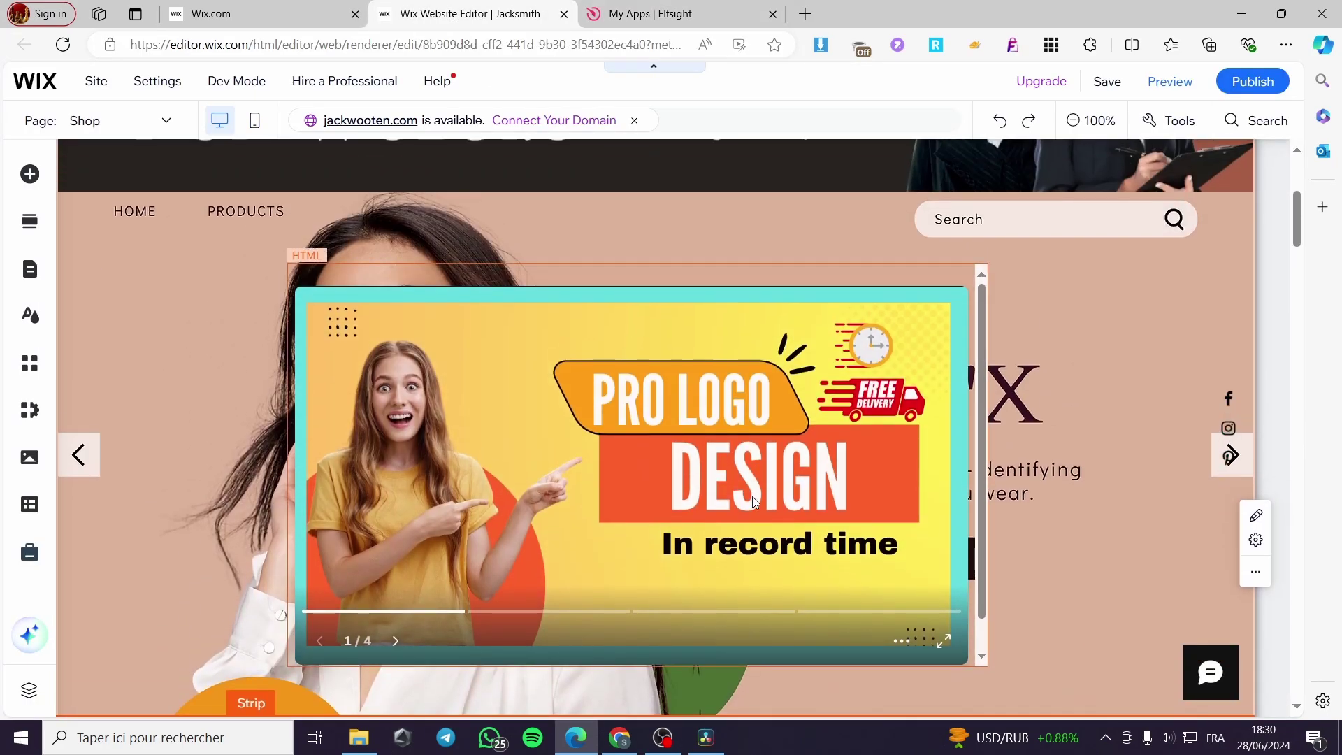
scroll(749, 437, "down", 3)
scroll(749, 436, "down", 5)
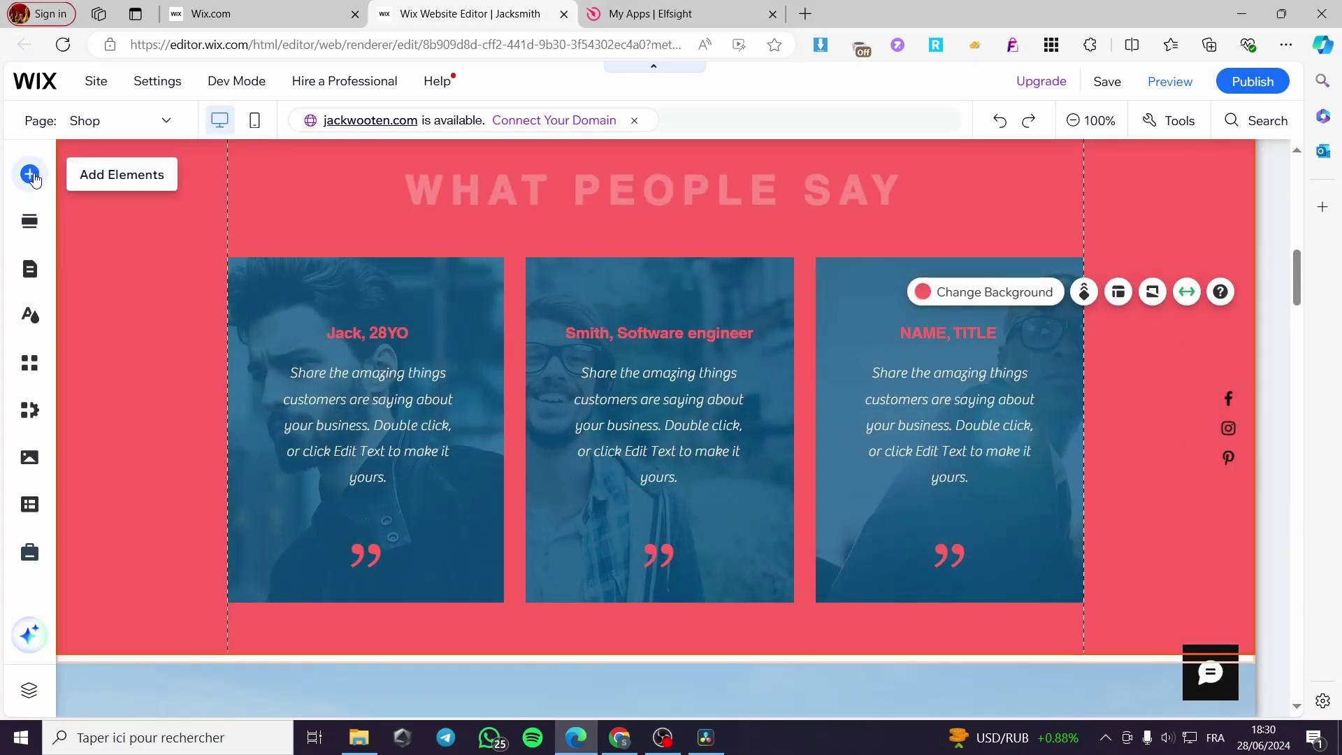
left_click(30, 175)
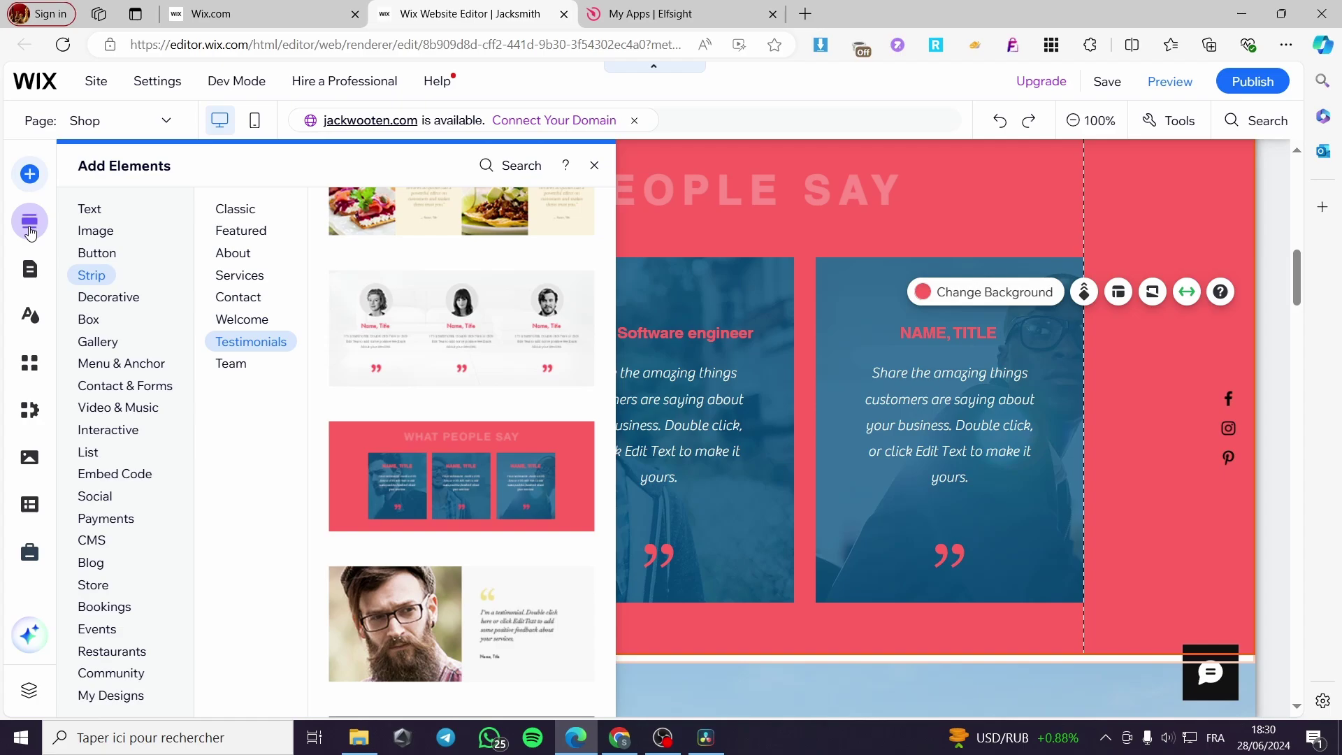
left_click(30, 232)
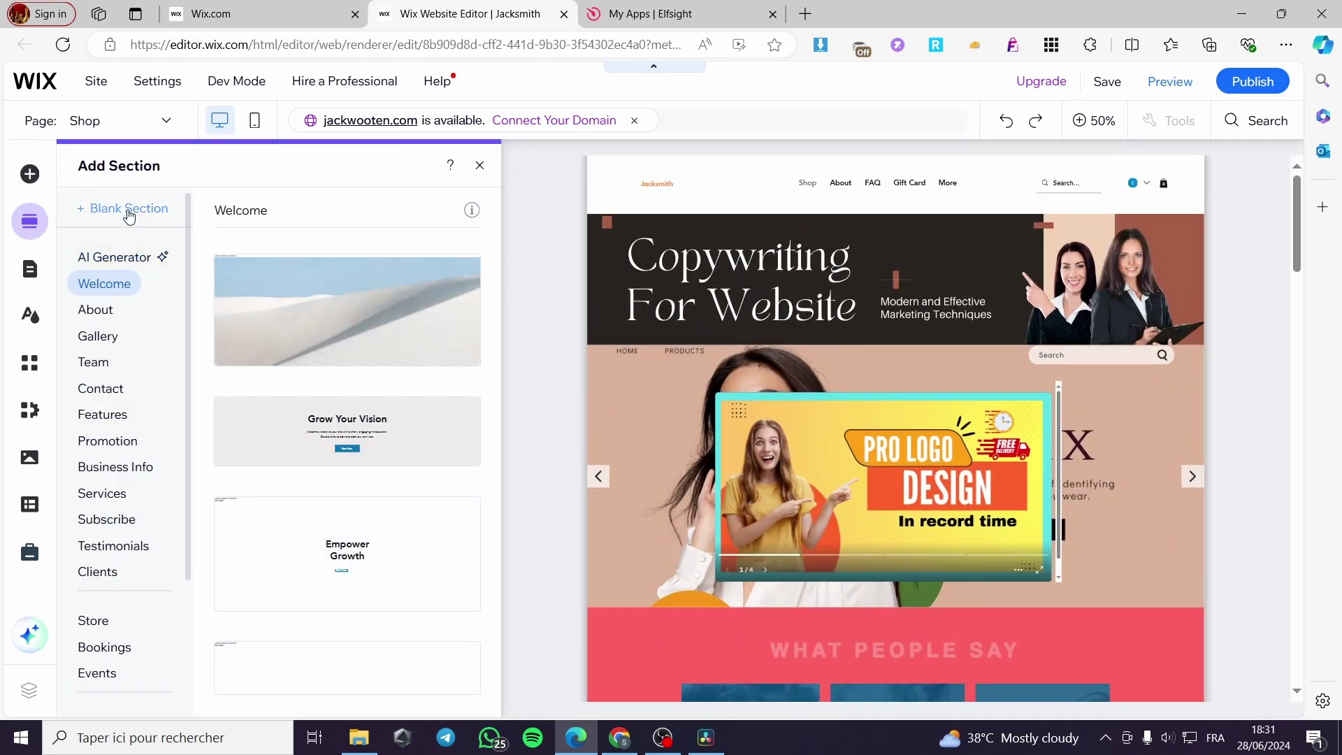
left_click(128, 209)
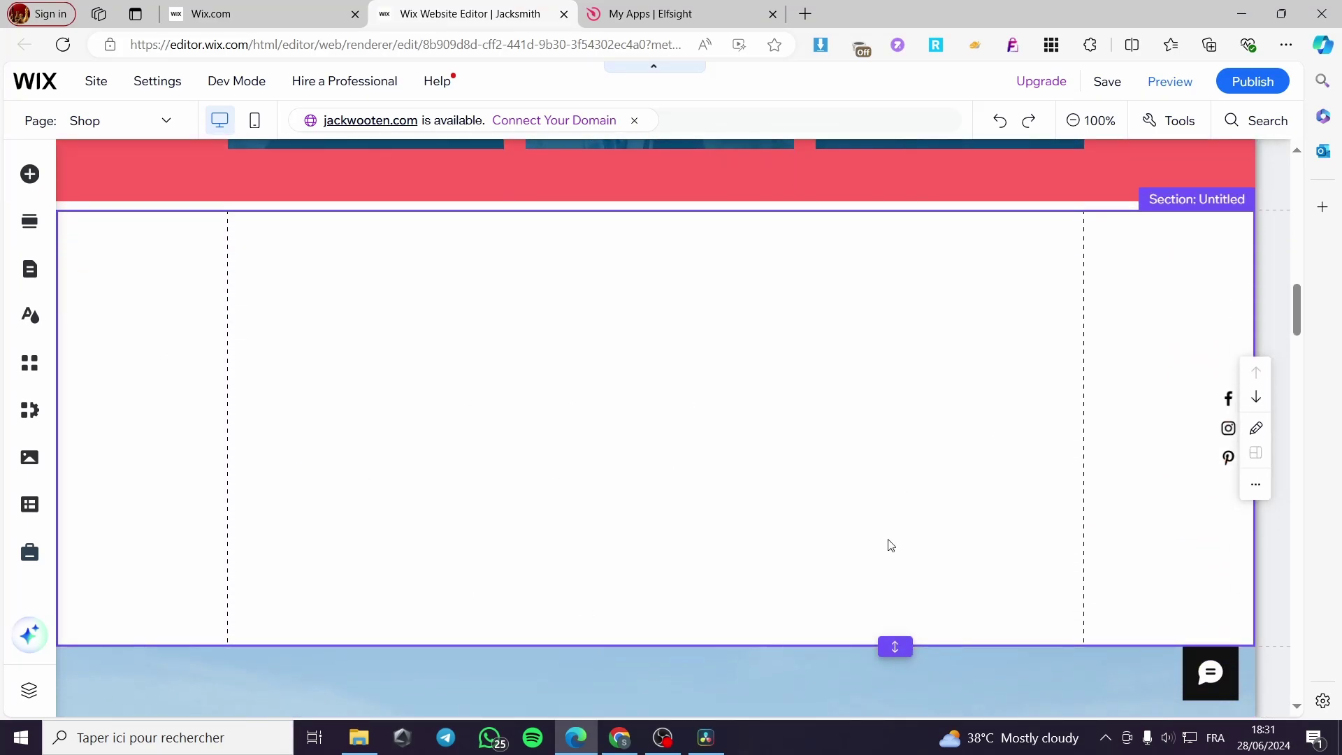
Add an Embed HTML element to the blank section and apply the copied Elfsight widget code to it
left_click(35, 176)
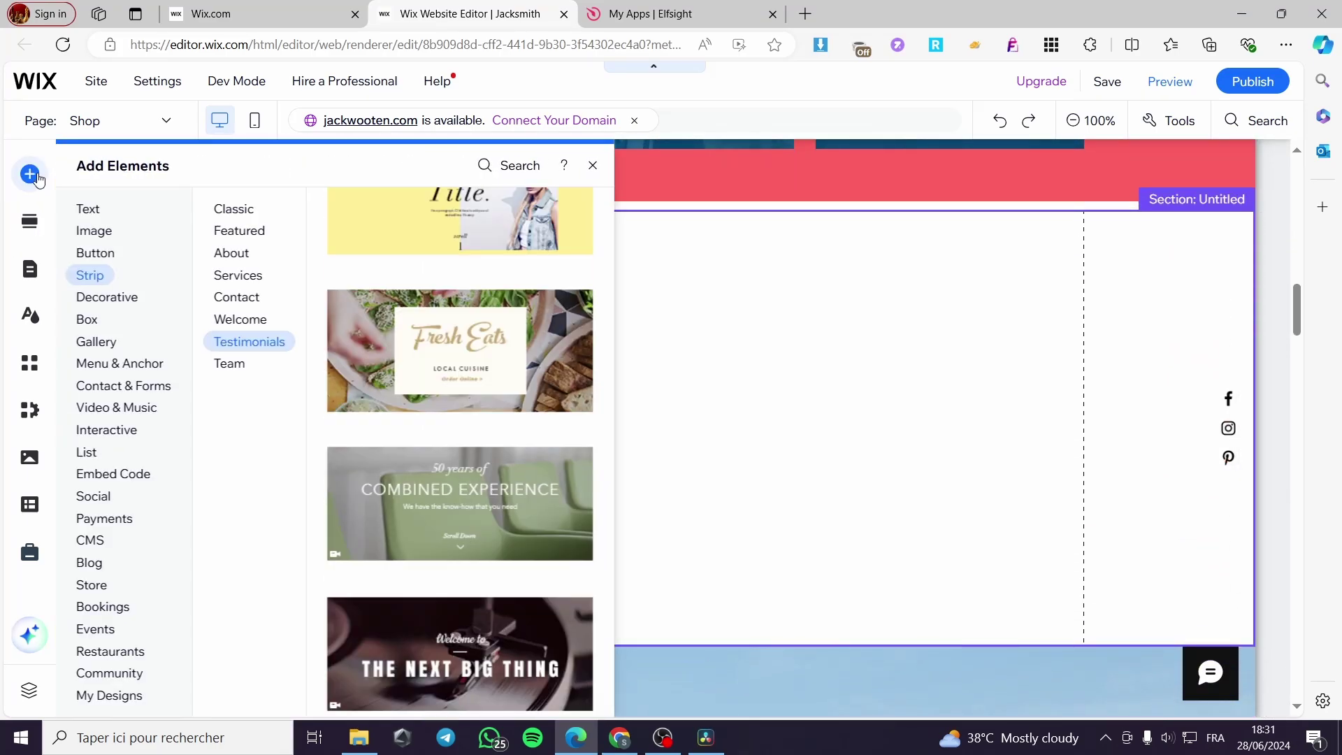
left_click(139, 476)
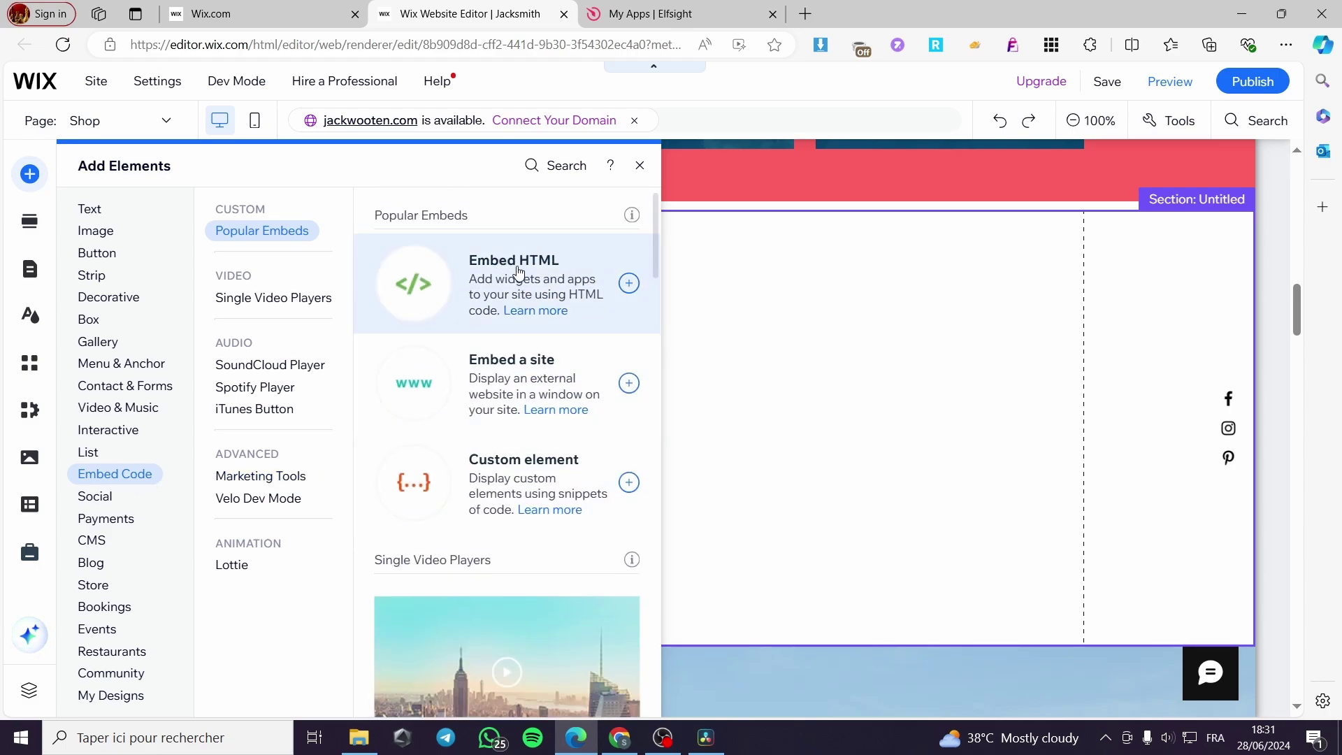
left_click(627, 284)
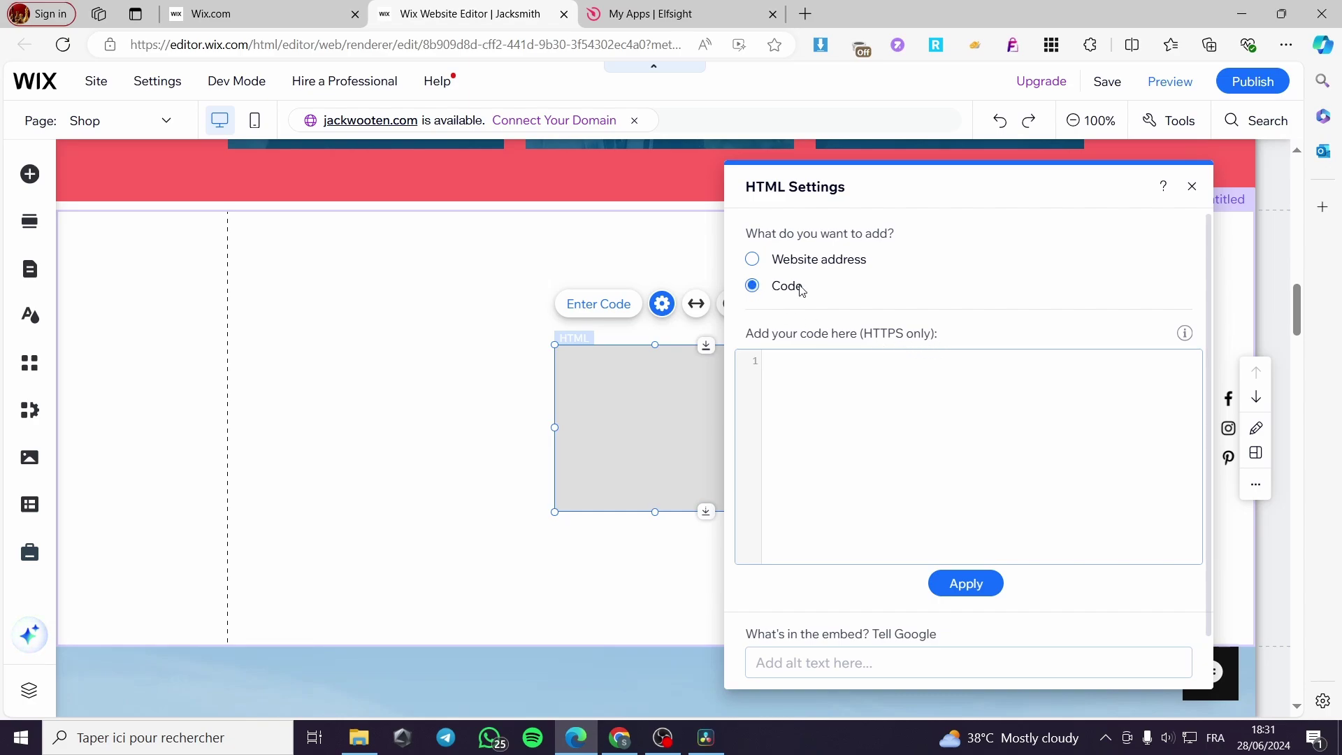
key("ctrl+v")
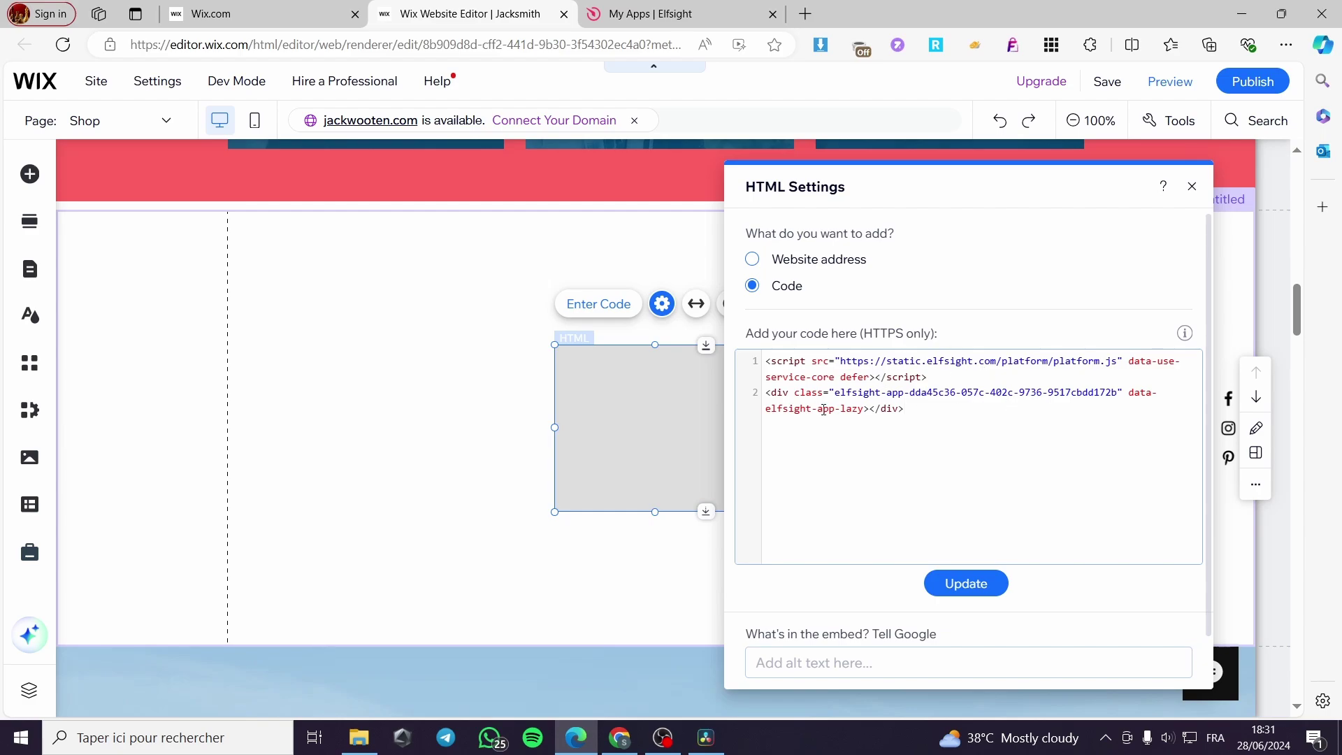
left_click(965, 583)
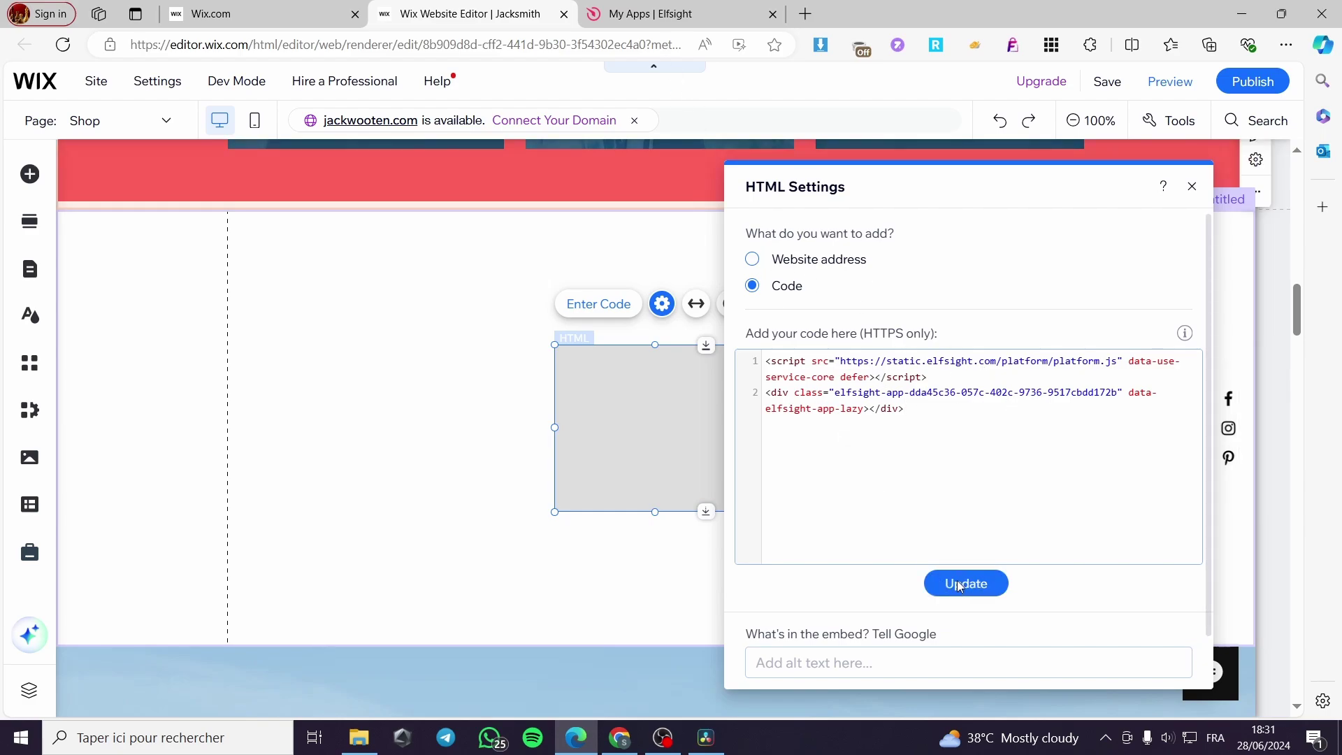
left_click(473, 453)
Move and enlarge the embedded reviews widget to span the section's width between the guides and most of its height
left_click(729, 458)
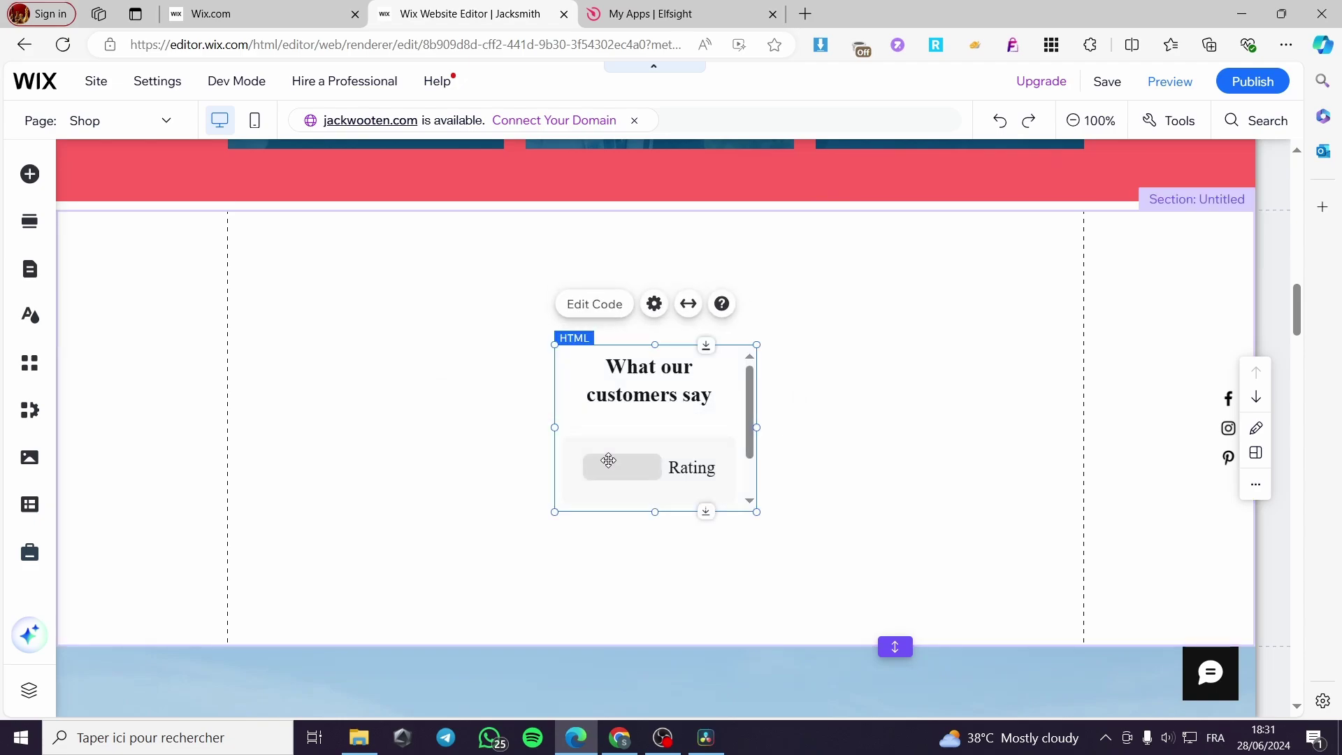
left_click_drag(763, 514, 1094, 568)
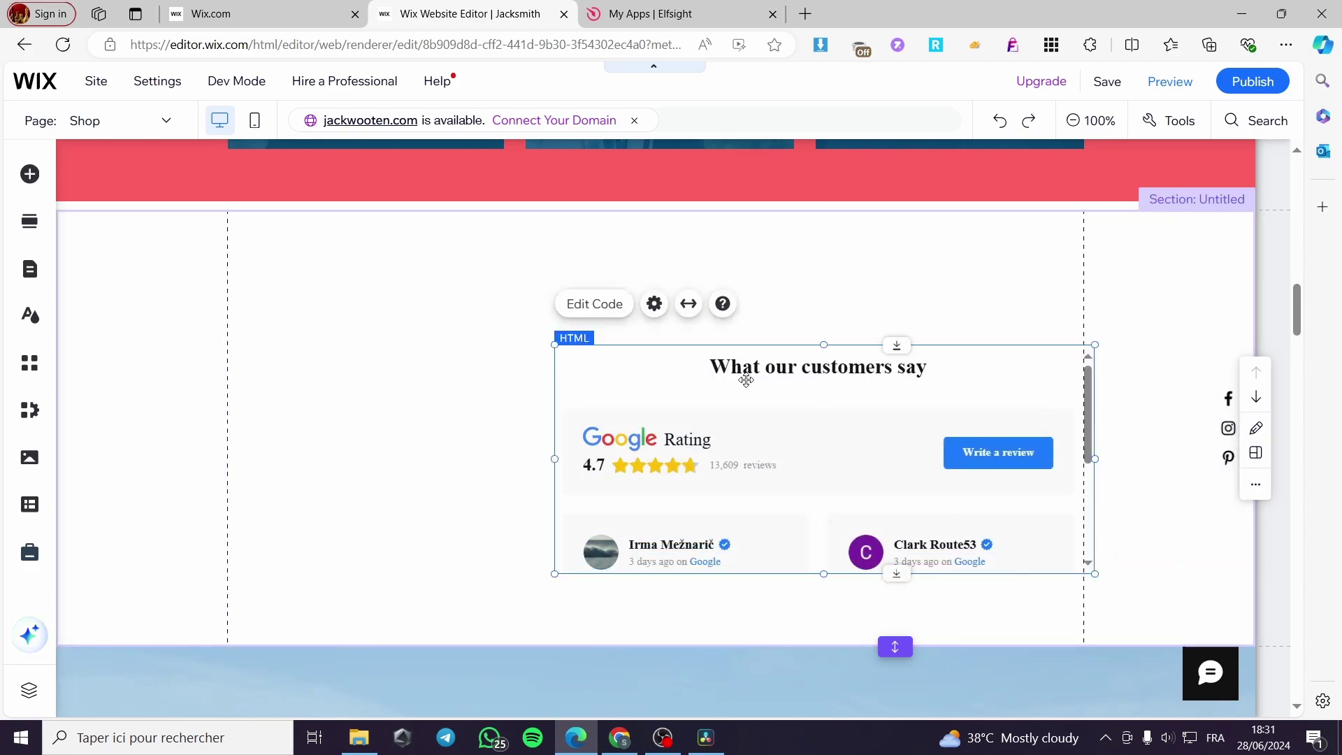
left_click_drag(746, 371, 411, 245)
left_click_drag(767, 444, 1077, 615)
Save the site with the embedded reviews widget and dismiss the saved-changes dialog without publishing
scroll(489, 392, "up", 2)
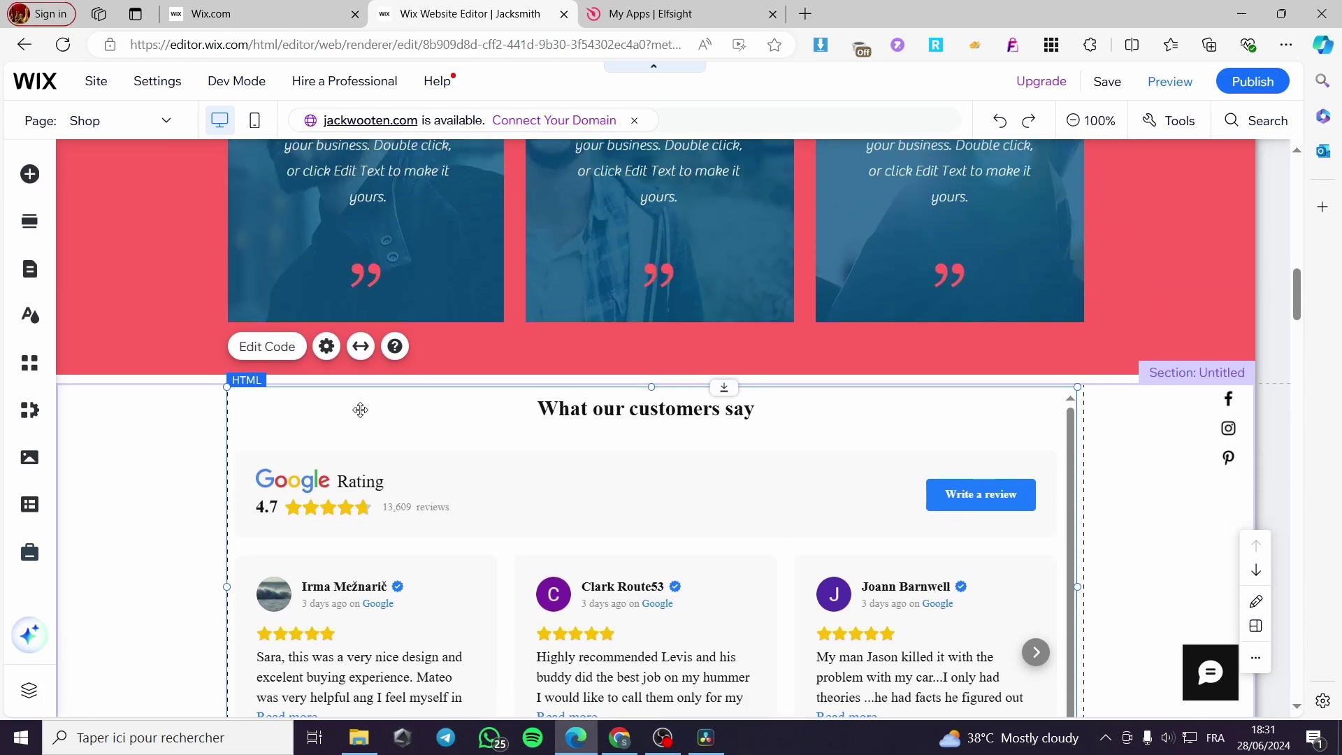
scroll(872, 479, "down", 2)
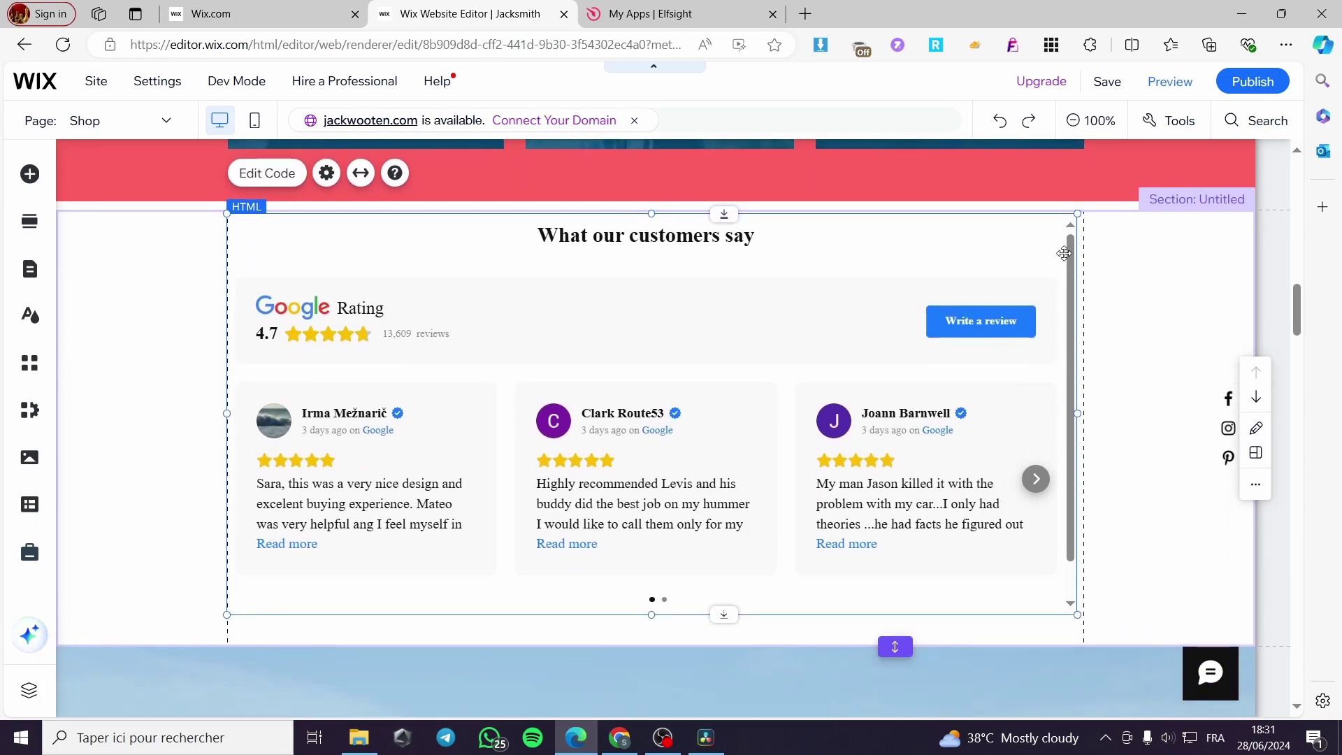
left_click(1107, 84)
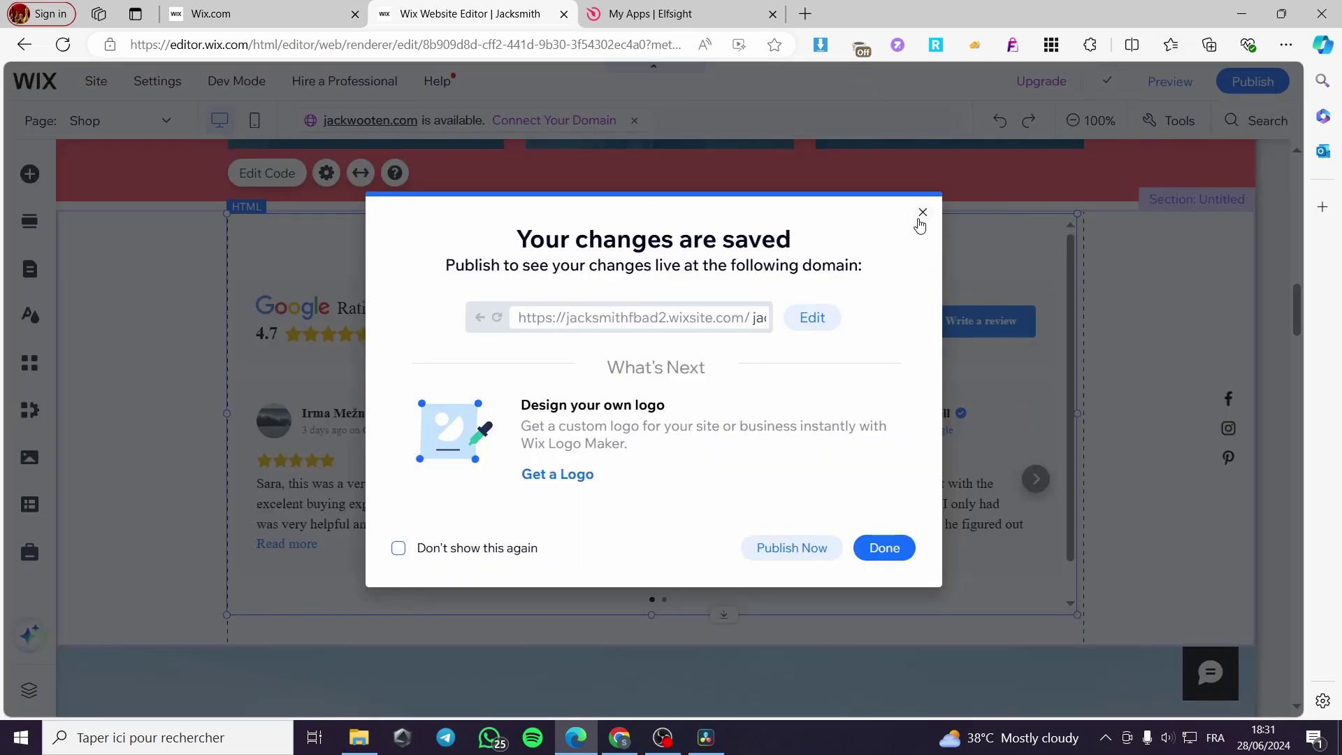
left_click(921, 213)
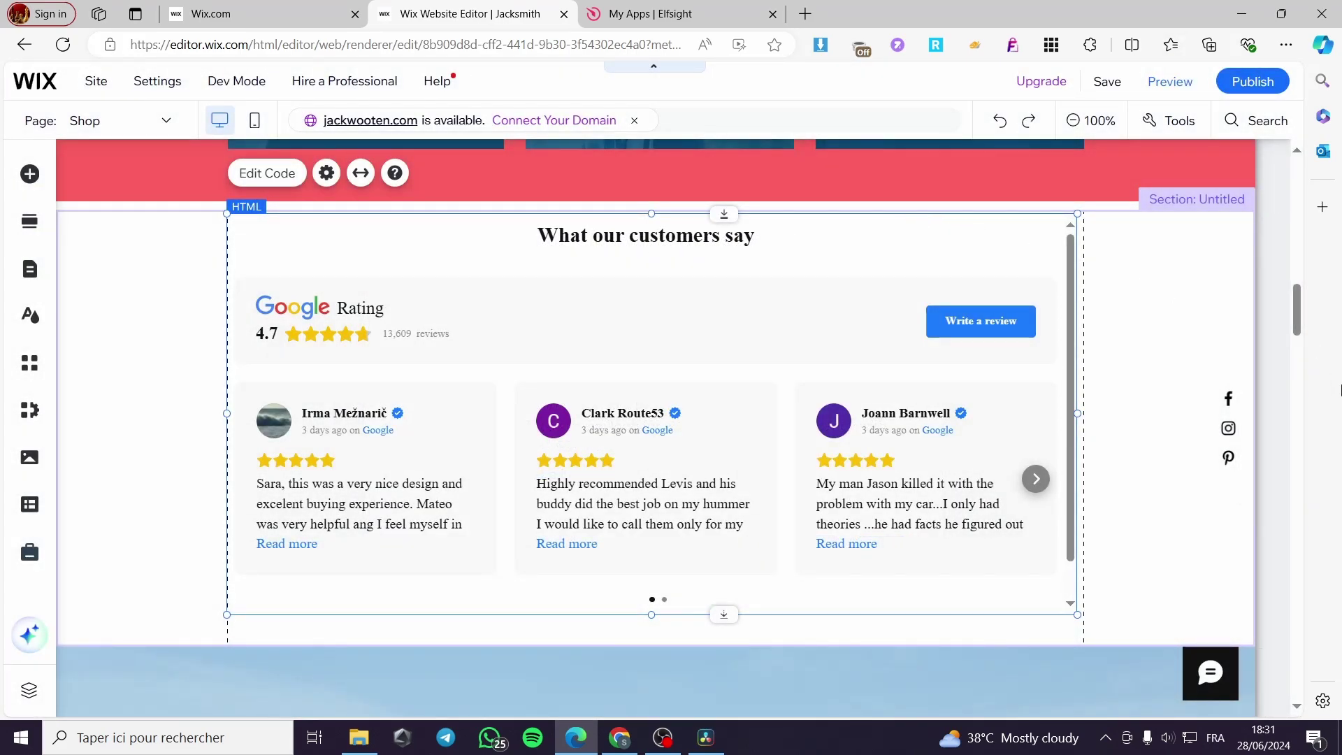